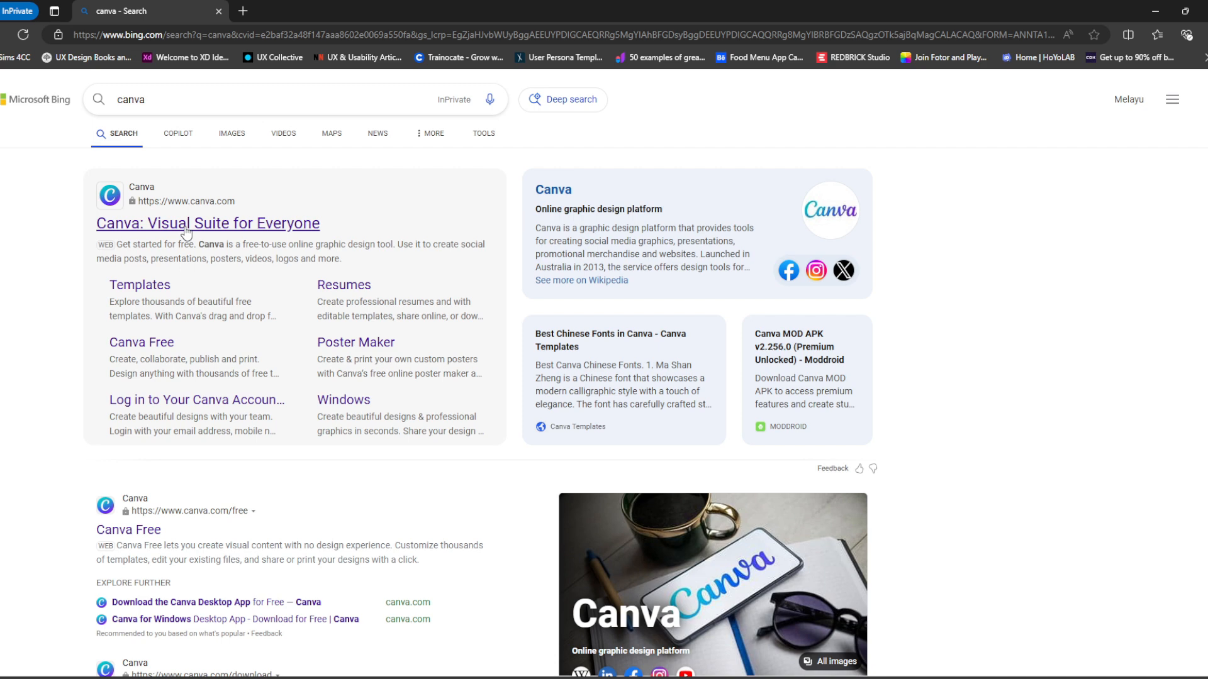
Step: Open the Canva website from the search results and log out of the current account
left_click(186, 232)
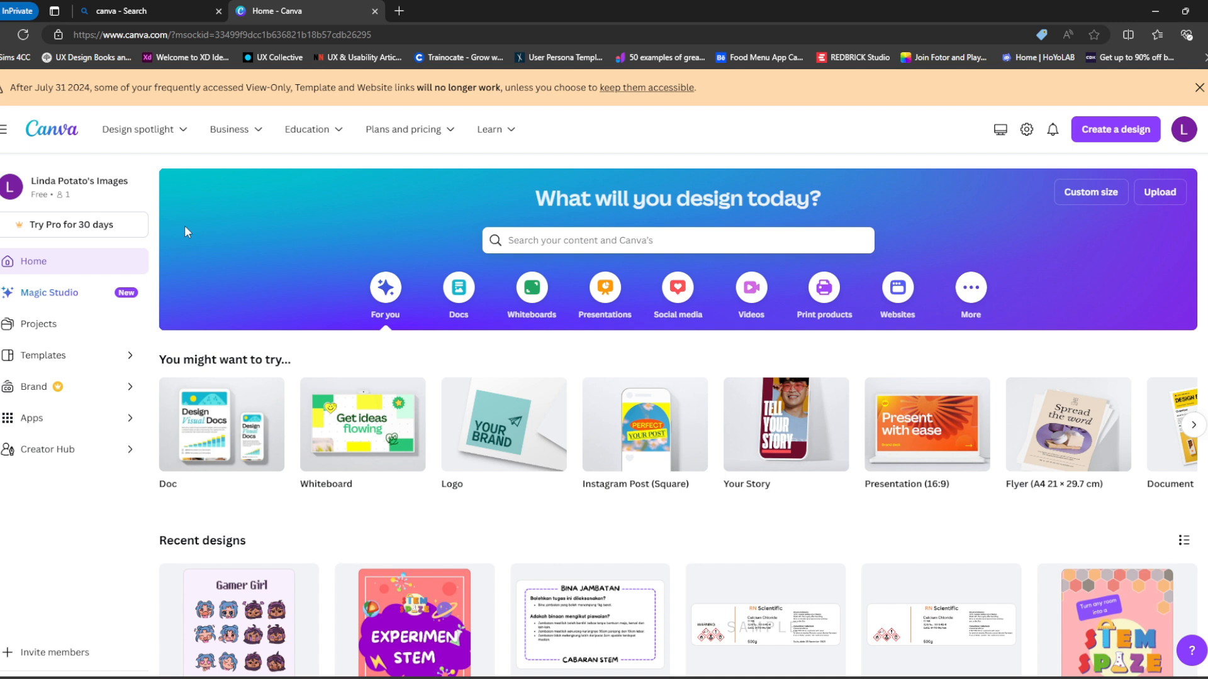
left_click(1183, 139)
left_click(1031, 496)
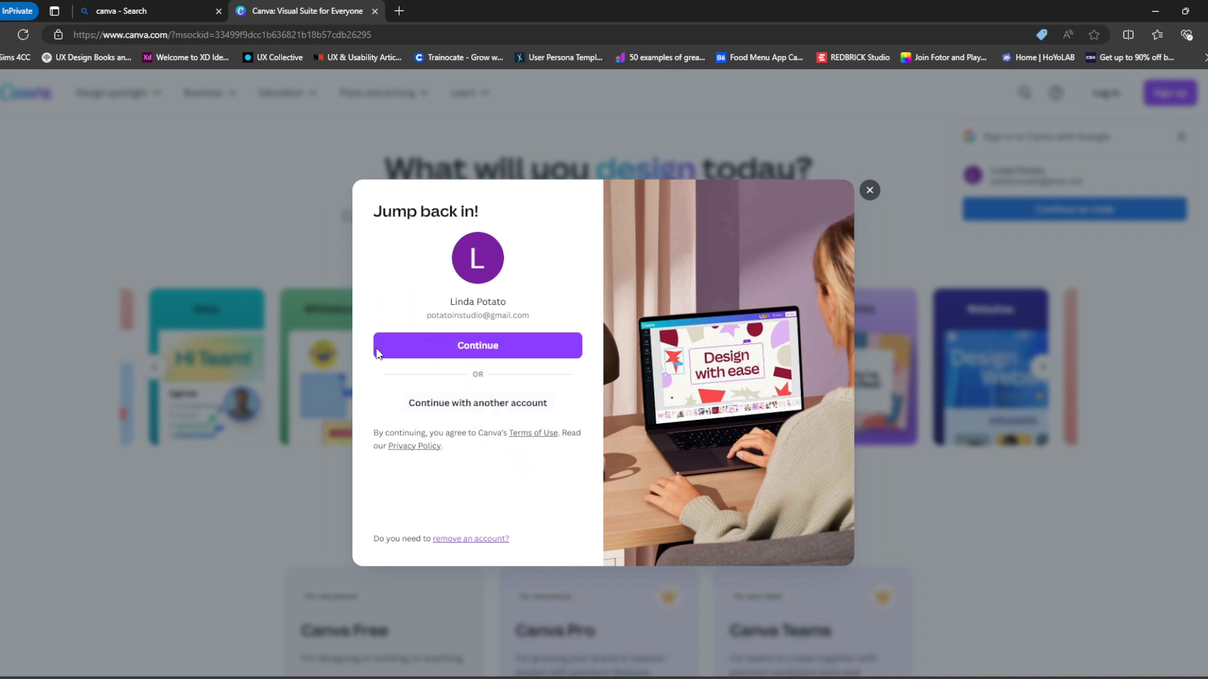
Step: Choose to continue with another account and log in through Google
left_click(486, 409)
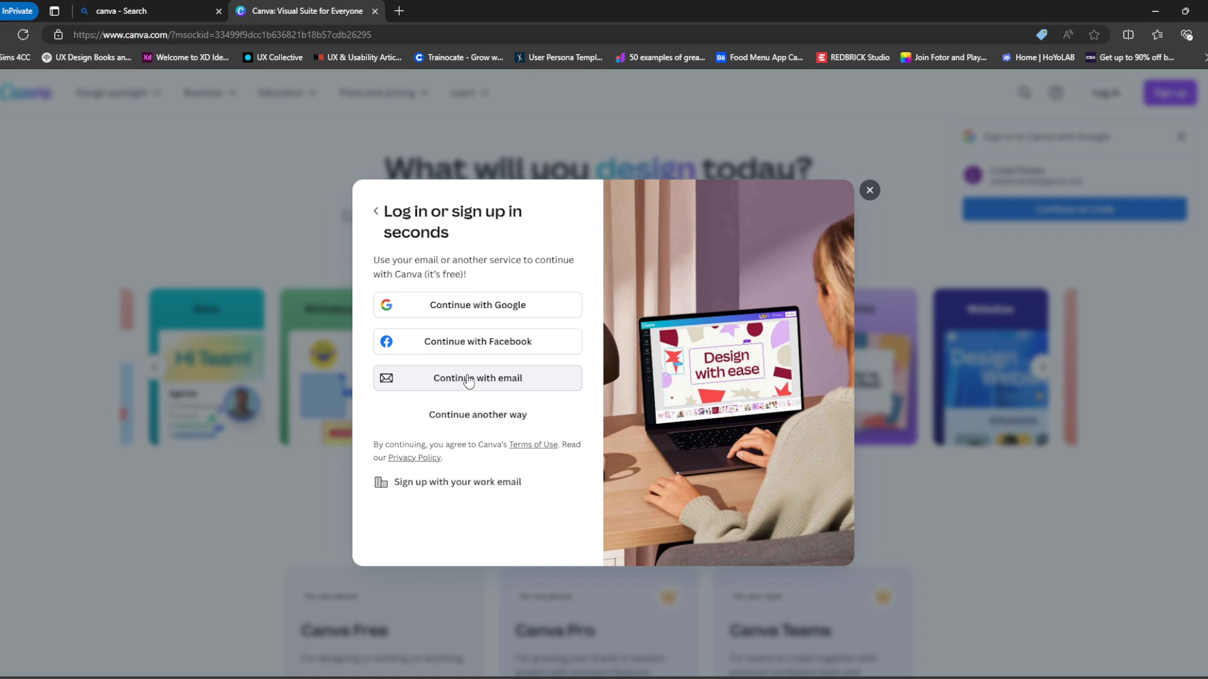
left_click(492, 317)
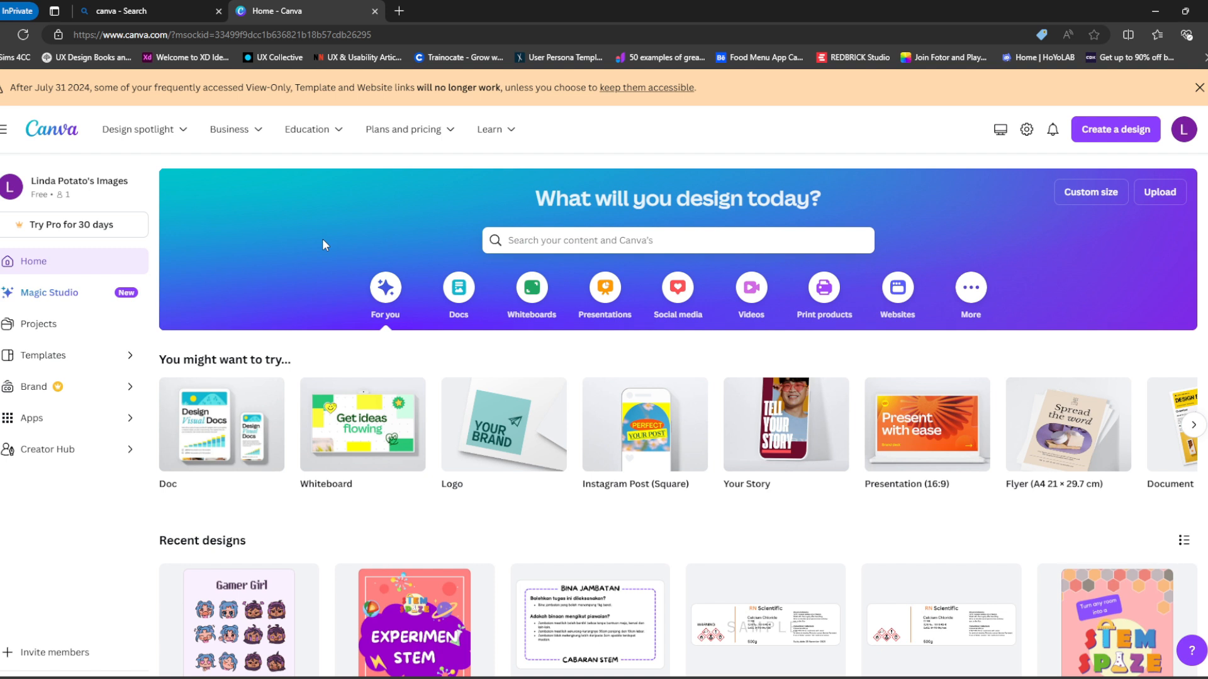
Step: Search Canva for "twitch emotes"
left_click(649, 242)
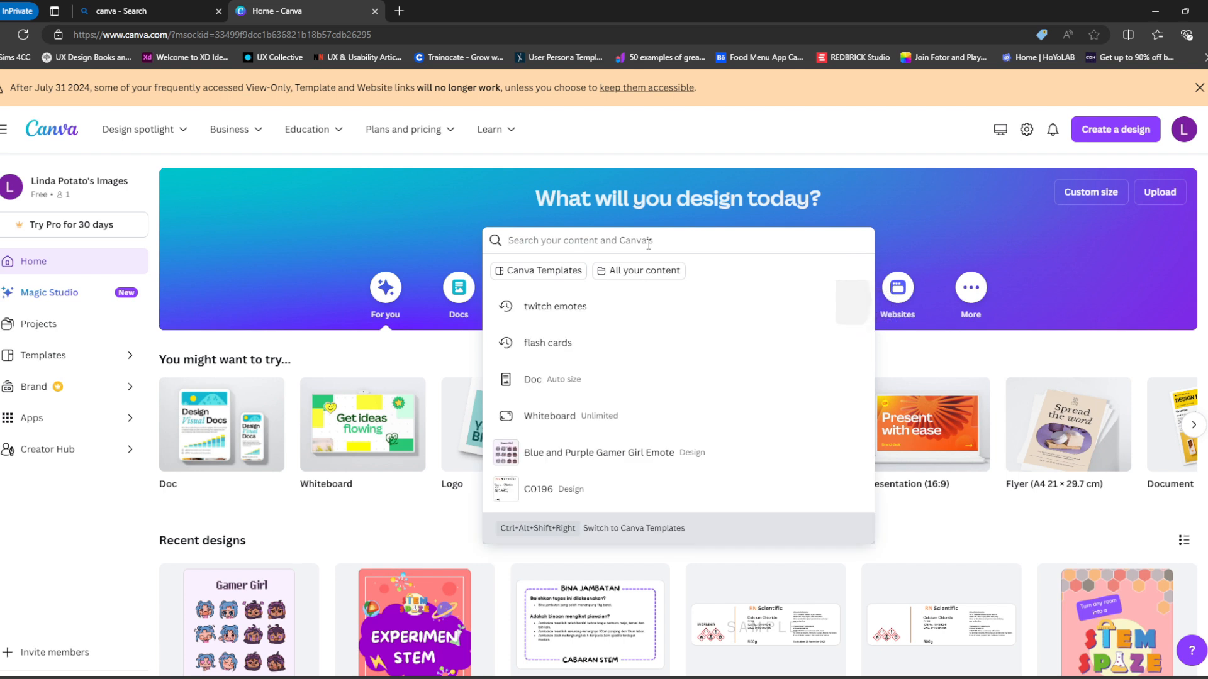
type("t")
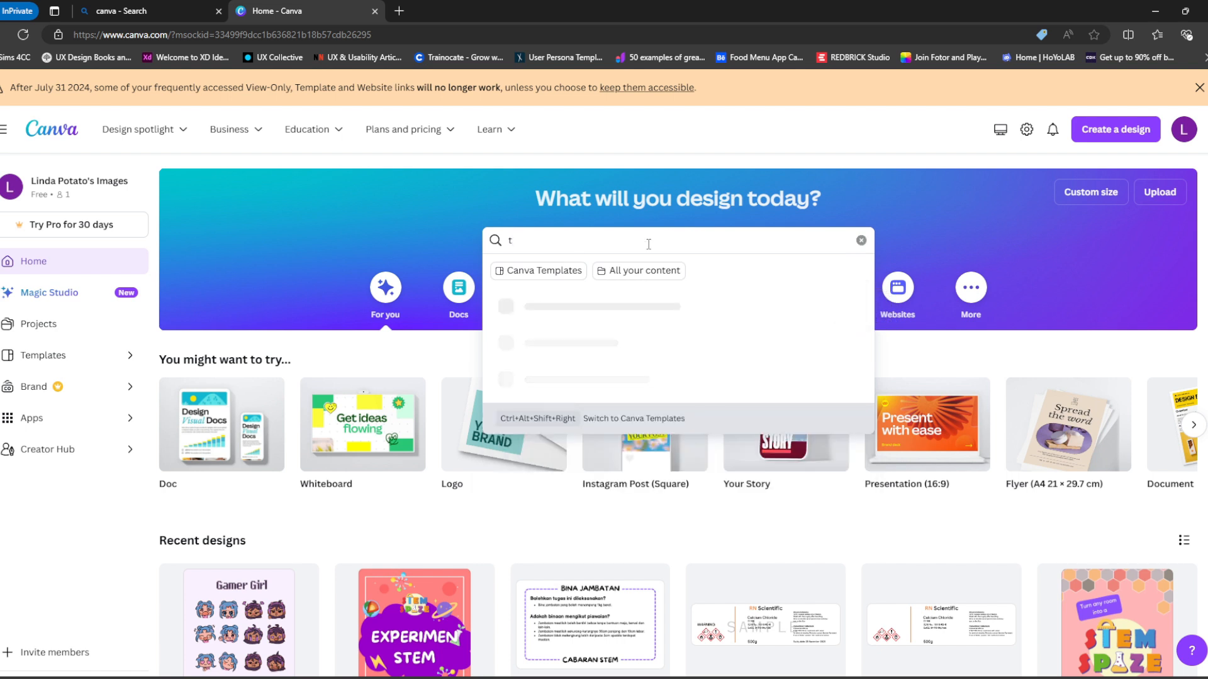
key("BackSpace")
type("twit")
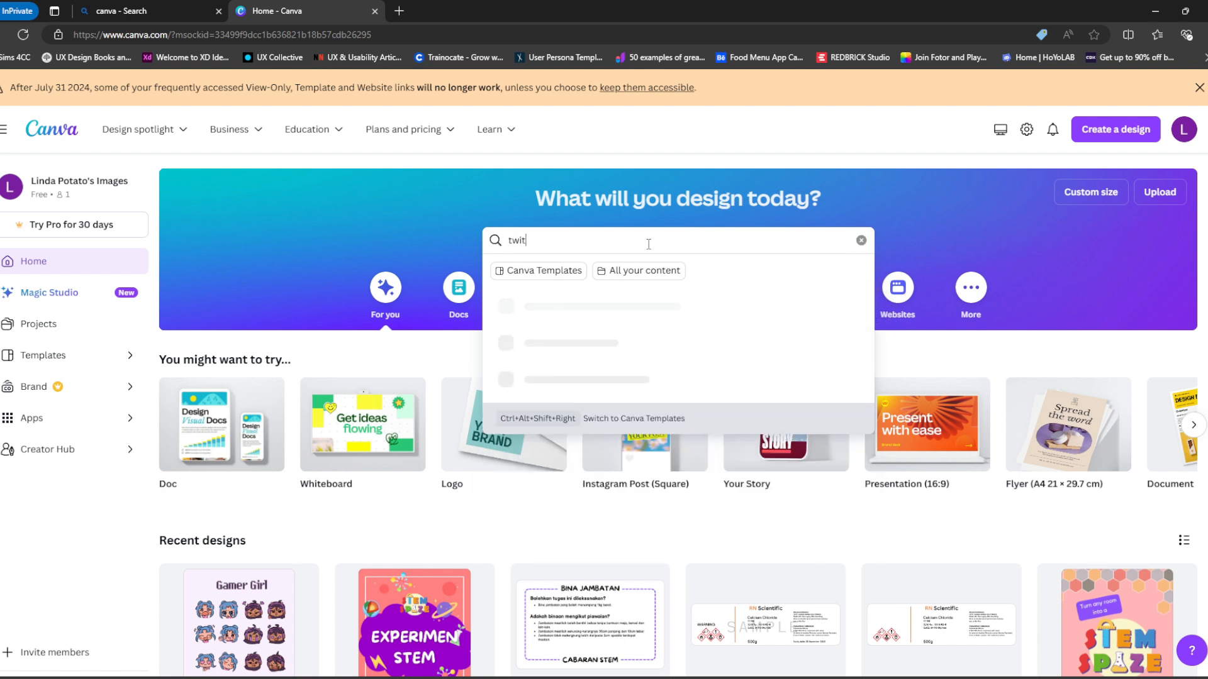
type("ch emotes")
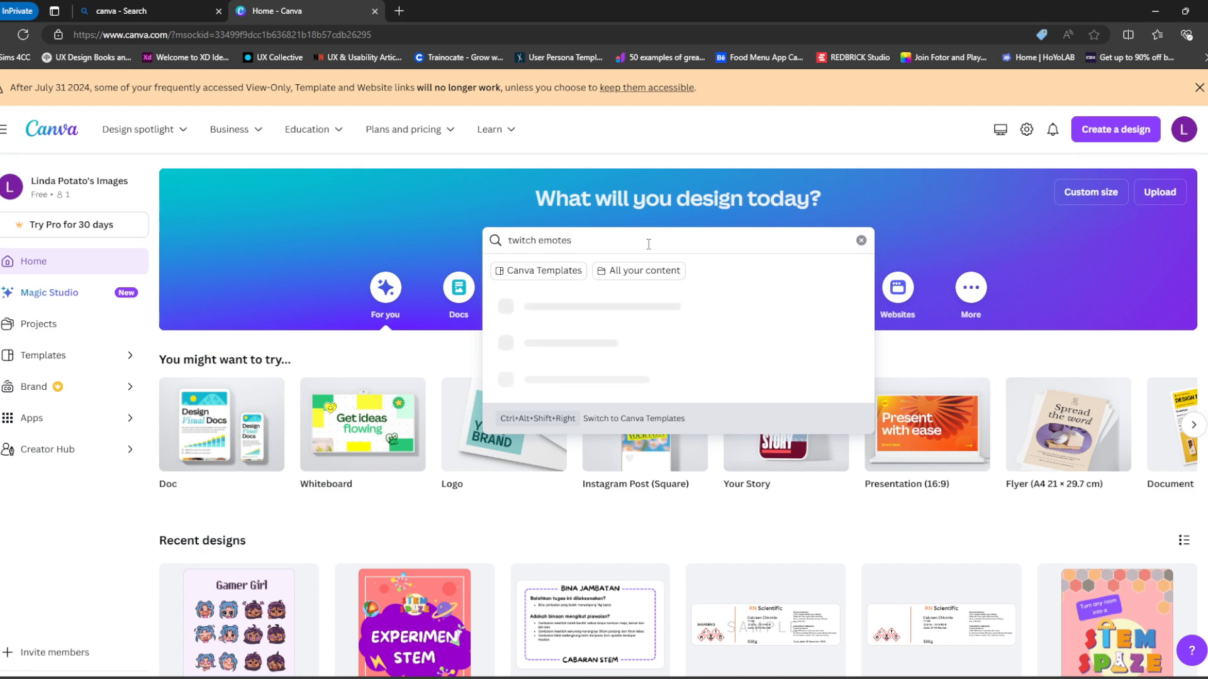
key("Return")
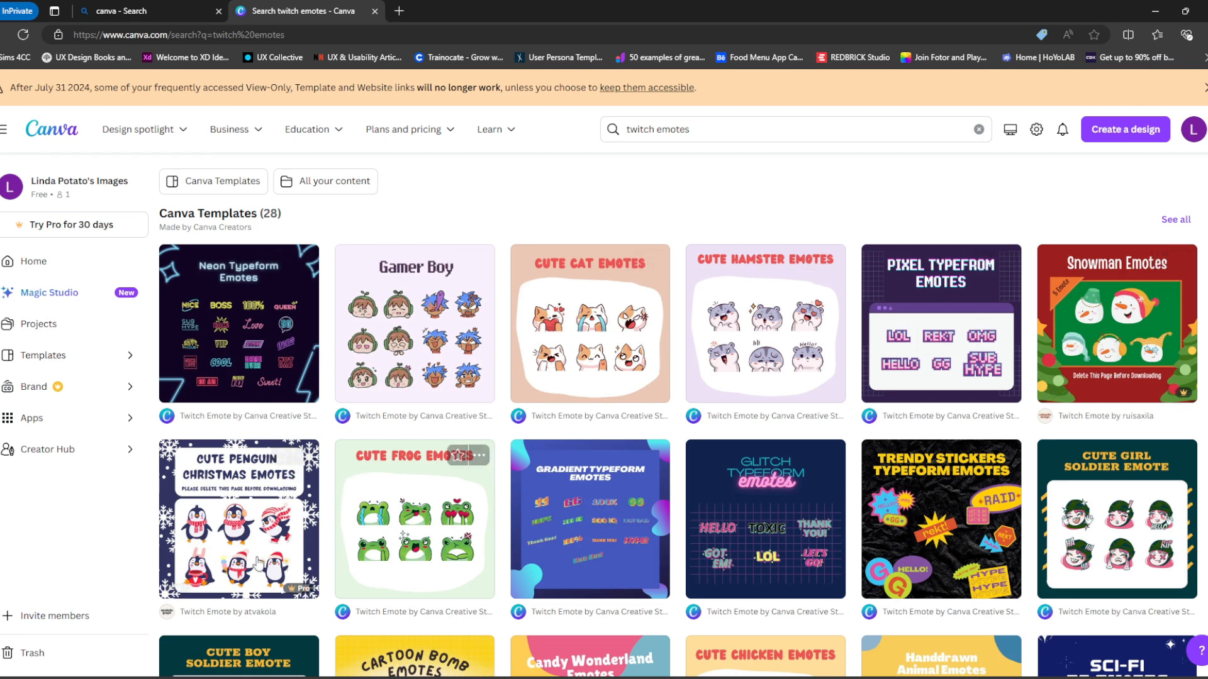
Step: Browse the emote templates and open the Blue and Purple Gamer Girl Emote template for customization
scroll(1035, 482, "down", 6)
scroll(1034, 481, "up", 5)
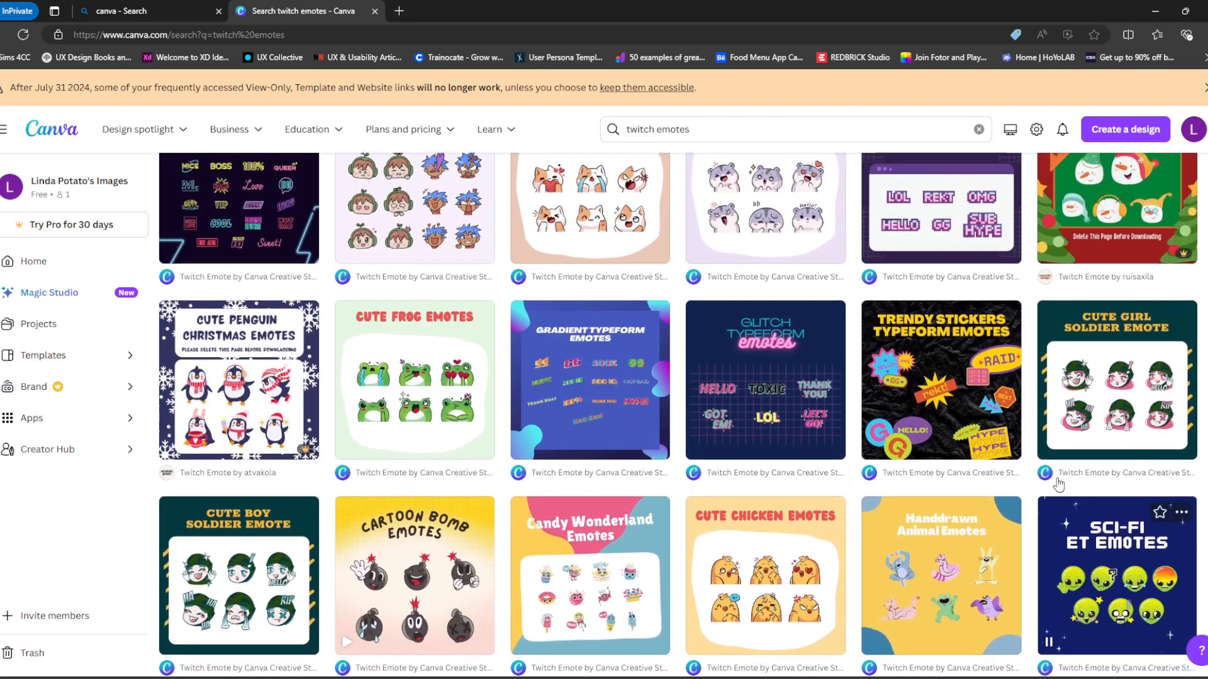
scroll(588, 496, "up", 2)
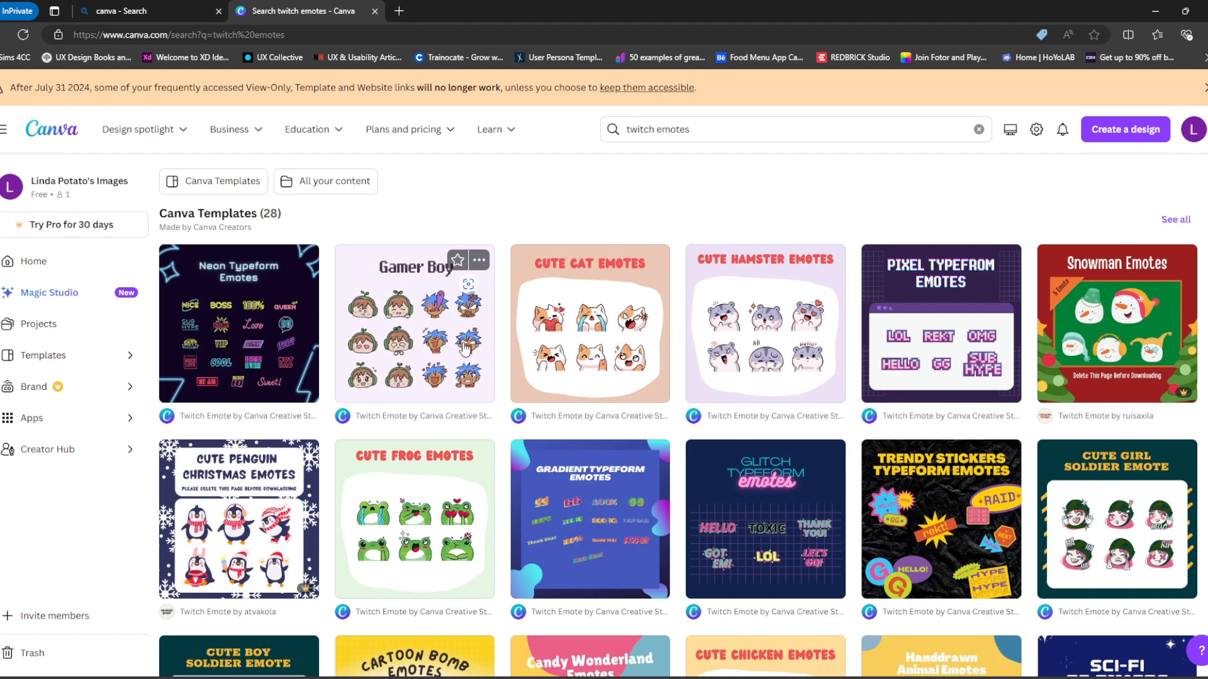
scroll(465, 349, "down", 6)
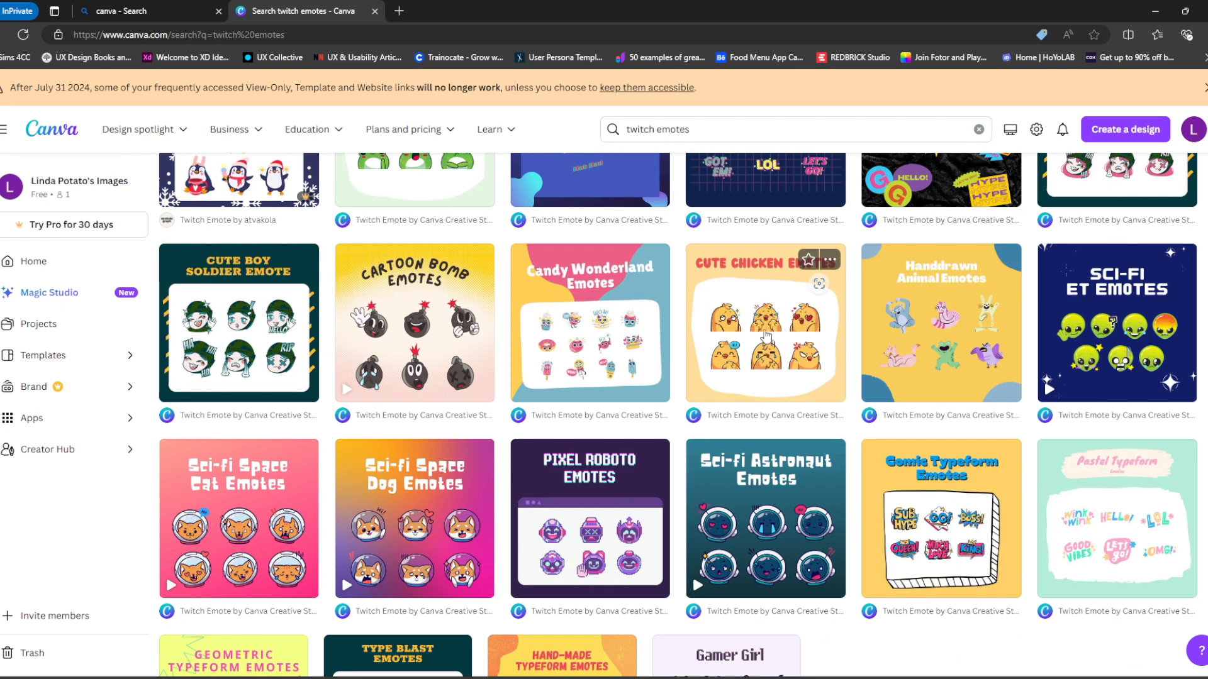
scroll(763, 340, "down", 3)
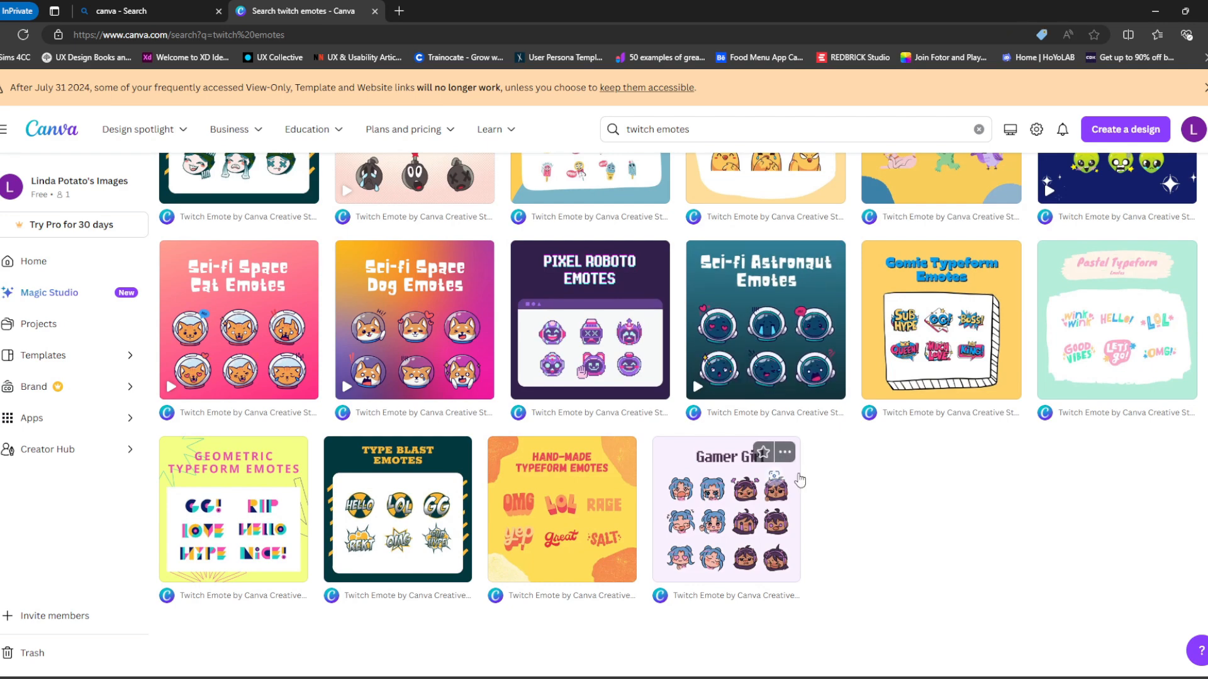
scroll(724, 594, "up", 1)
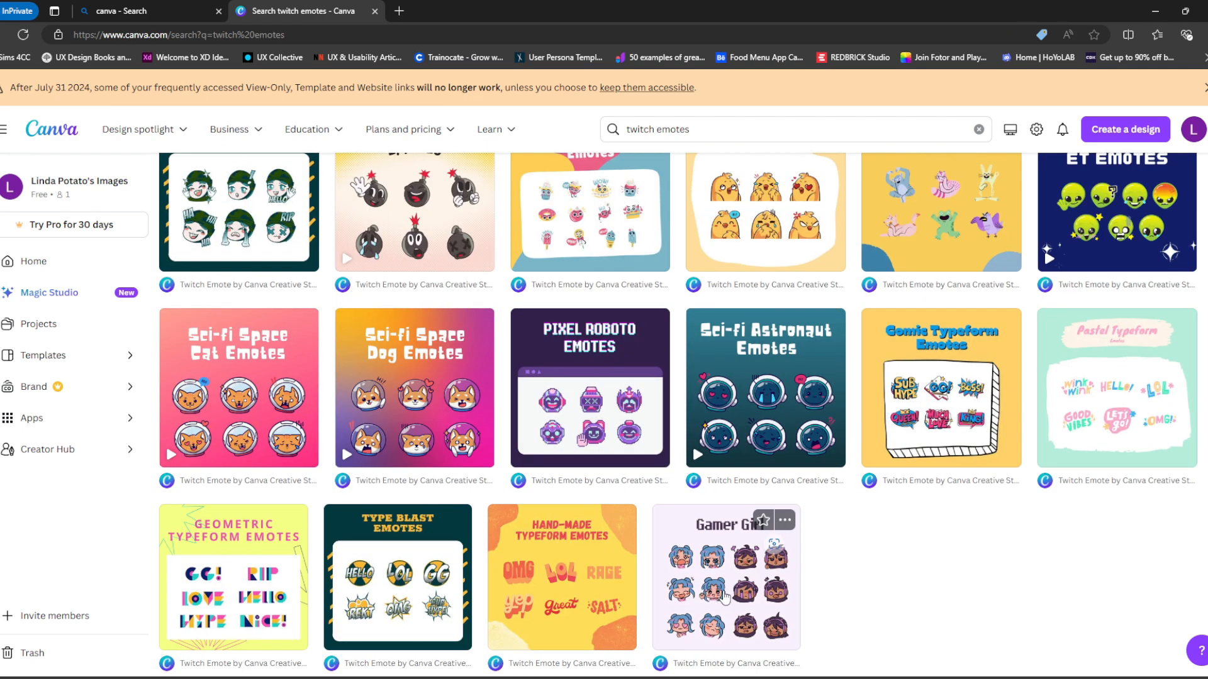
left_click(724, 594)
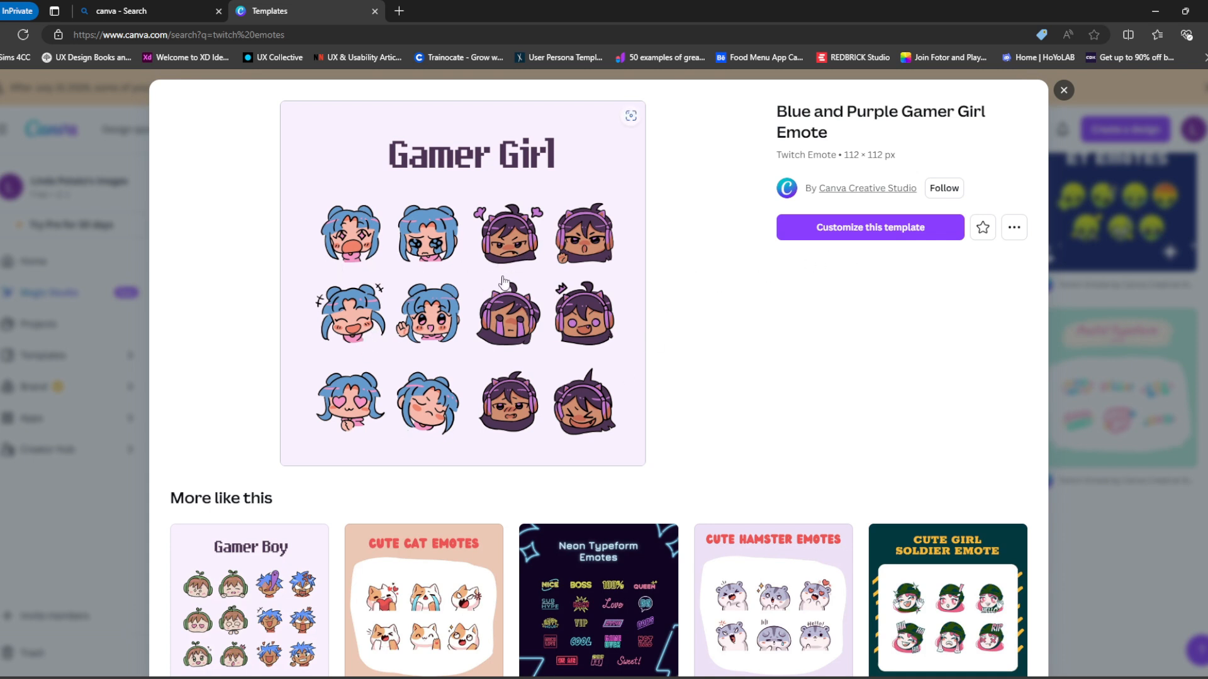
left_click(871, 226)
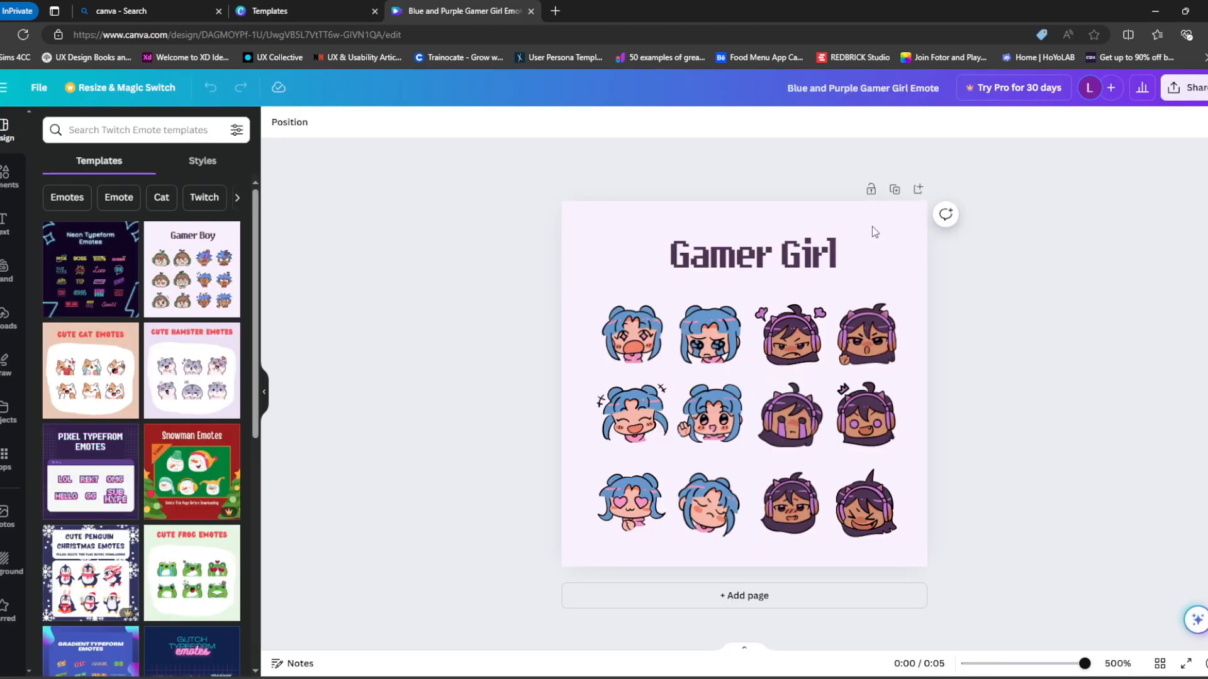
Step: Select individual emotes on the Gamer Girl page to check that each one is a separate element
left_click(654, 346)
left_click(711, 342)
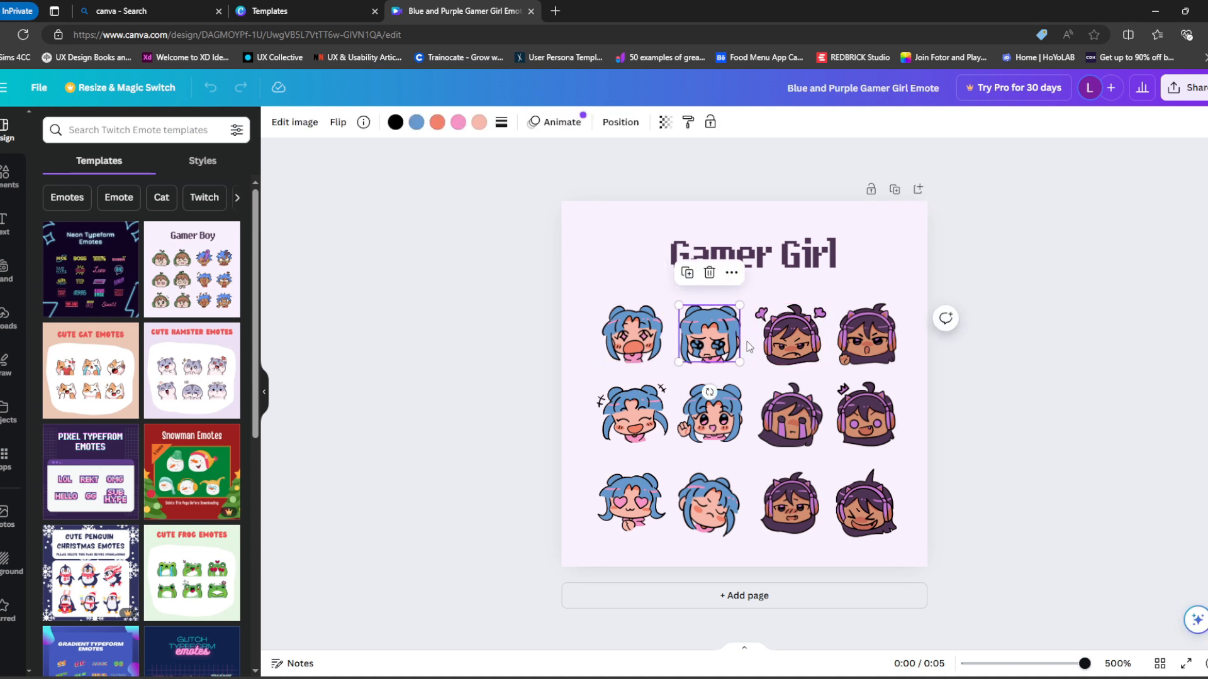
left_click(789, 343)
left_click(884, 340)
left_click(643, 414)
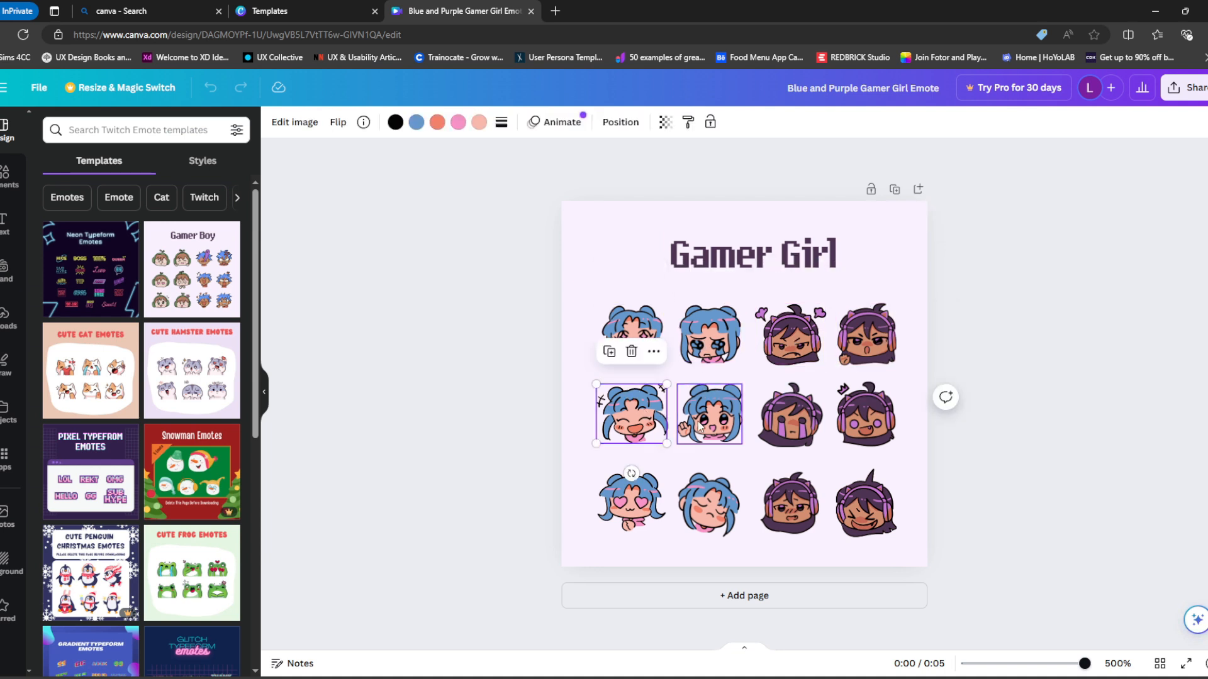
left_click(701, 424)
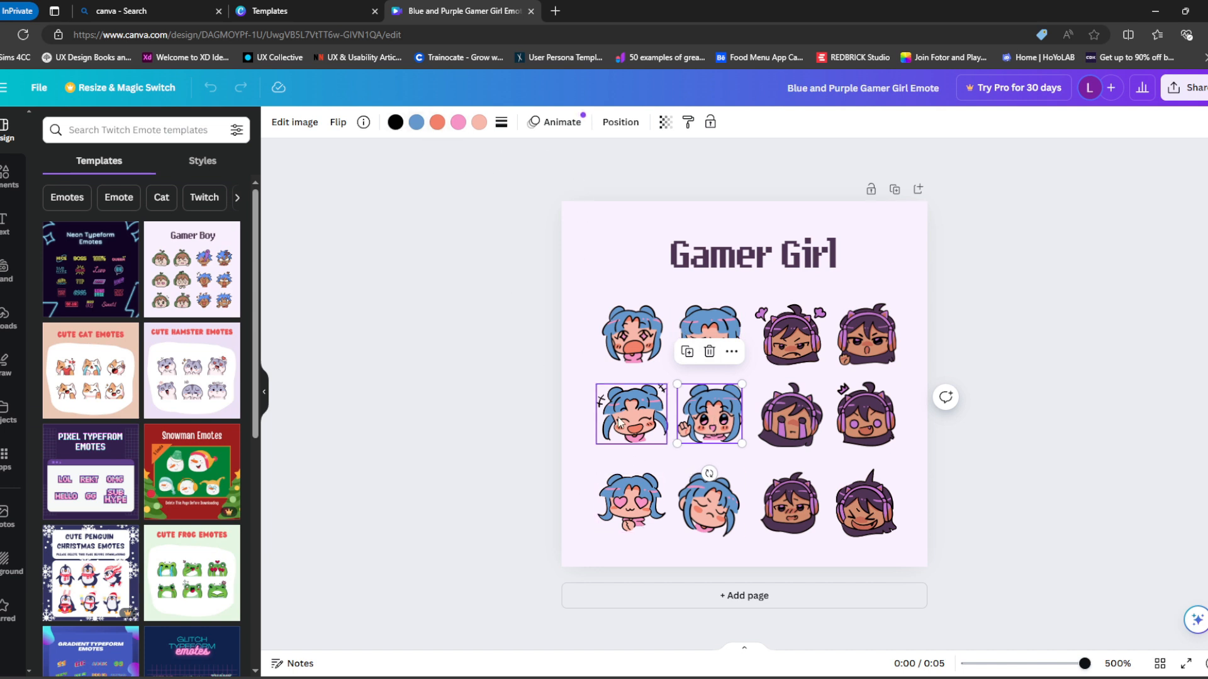
left_click(572, 353)
left_click(632, 343)
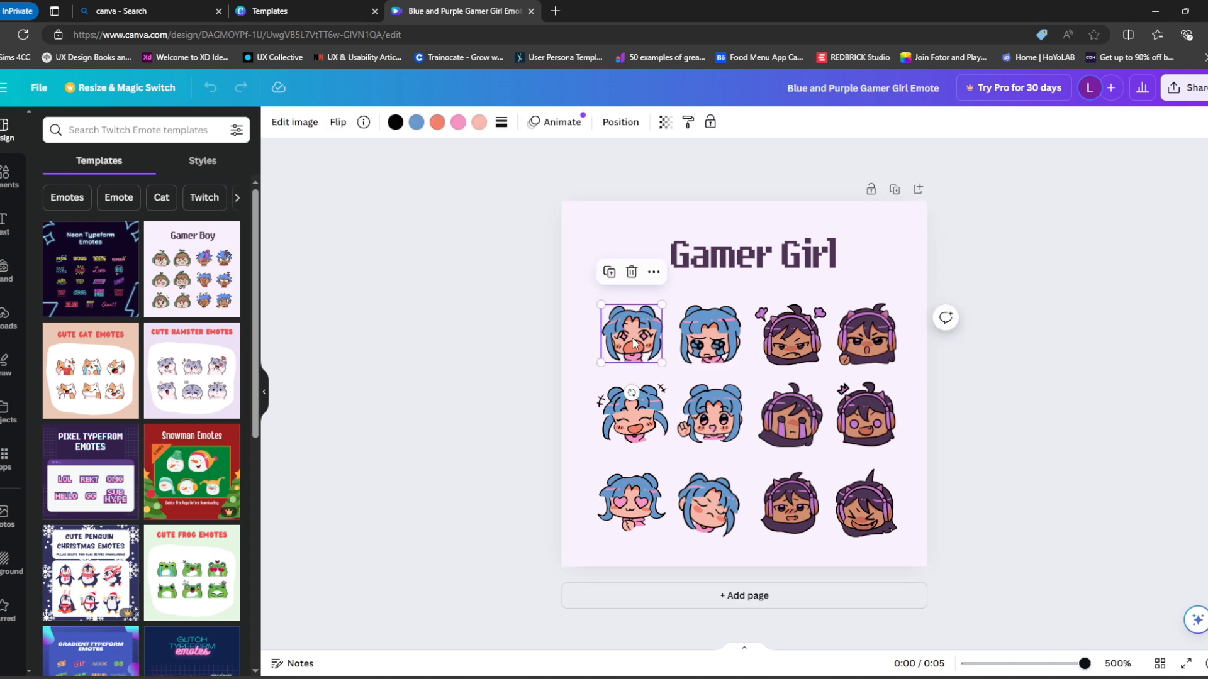
left_click(699, 354)
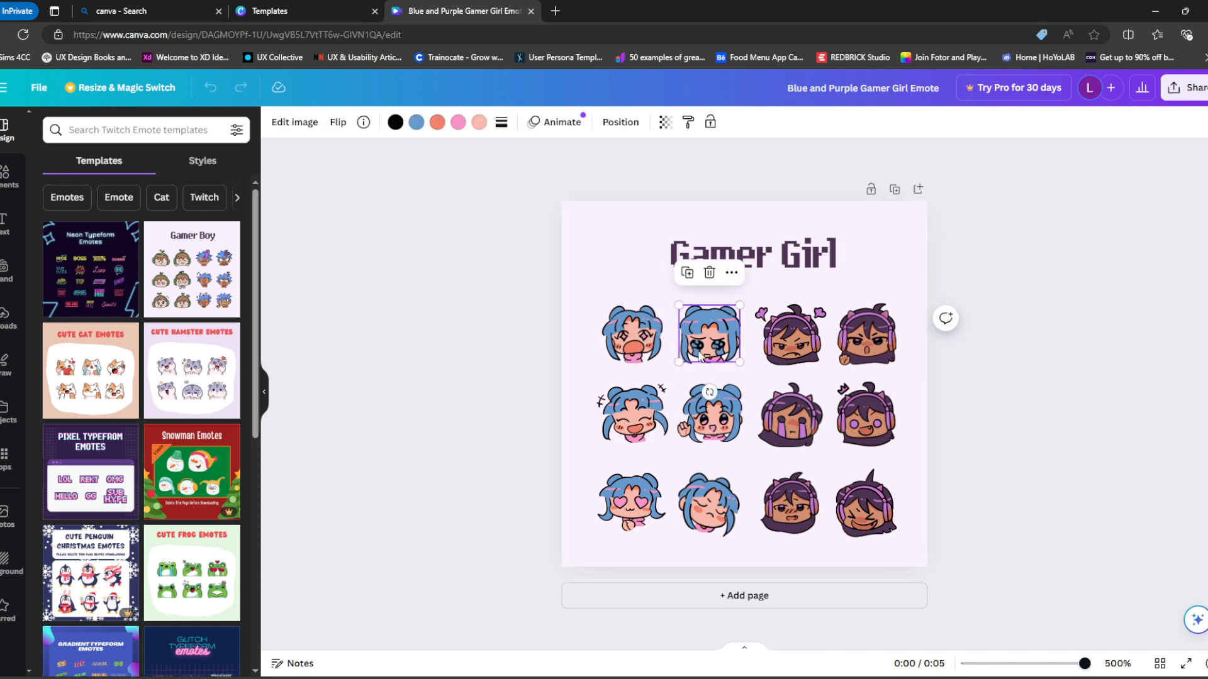
left_click(906, 276)
left_click(636, 342)
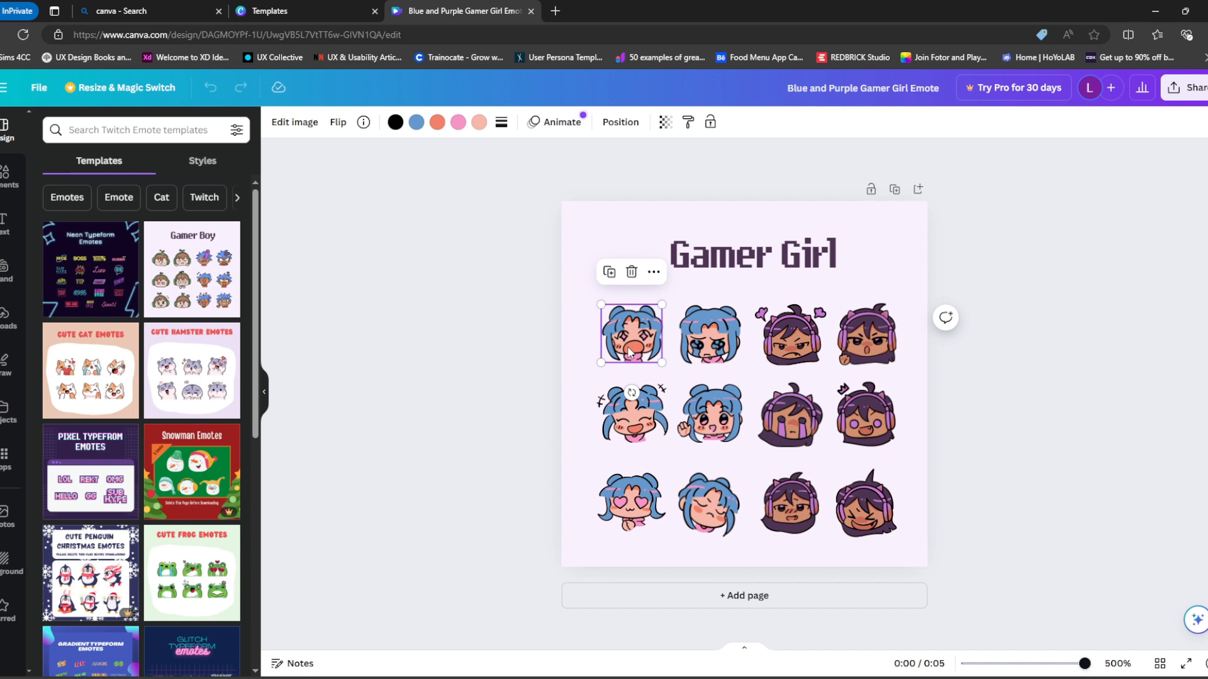
Step: Add a second page and move the open-mouthed, blue-haired emote from the first row onto it
left_click(758, 603)
scroll(682, 555, "up", 5)
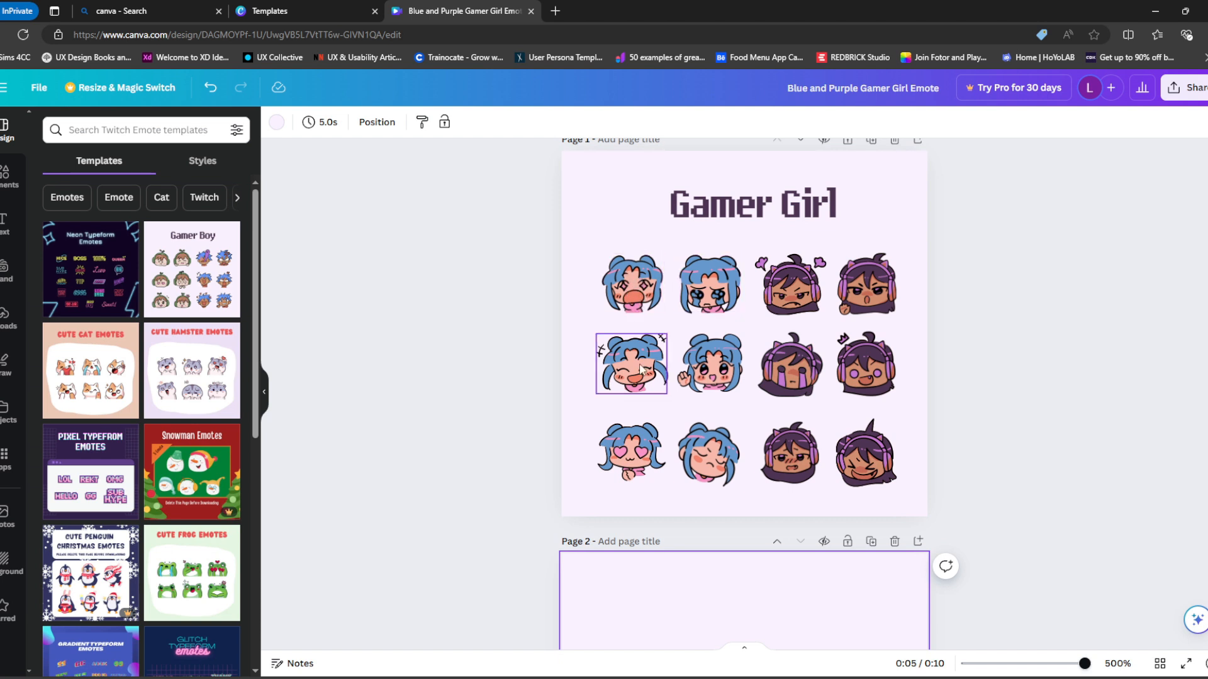
left_click(637, 298)
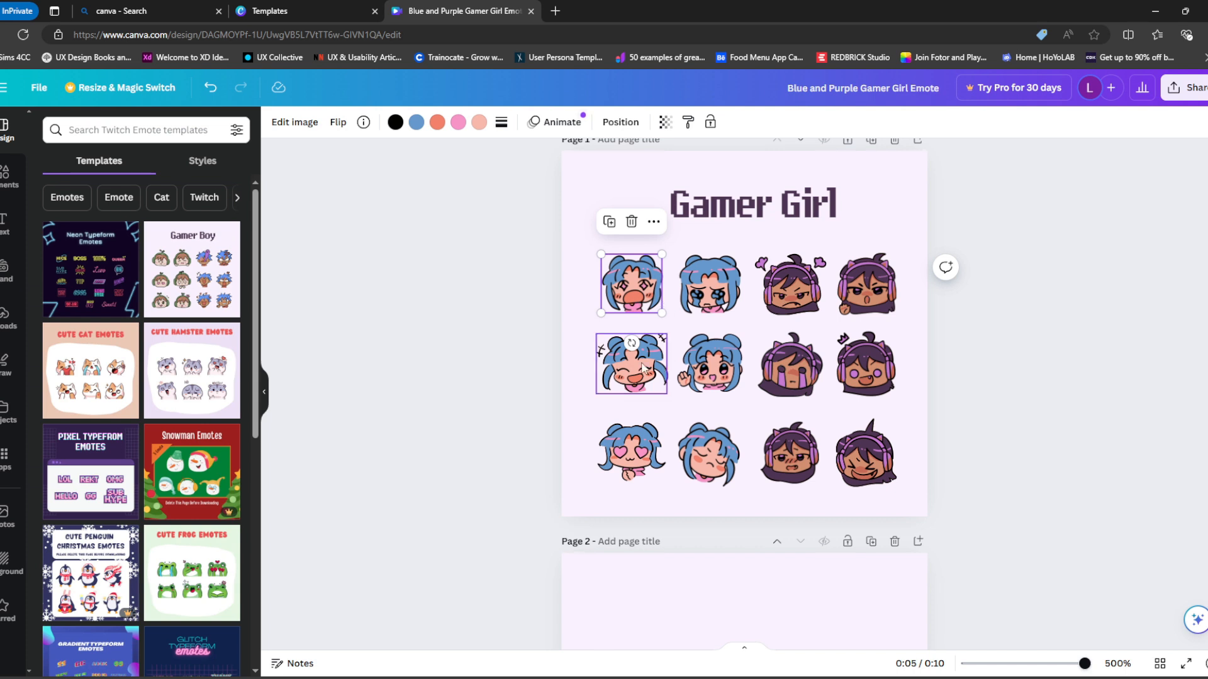
scroll(669, 635, "down", 1)
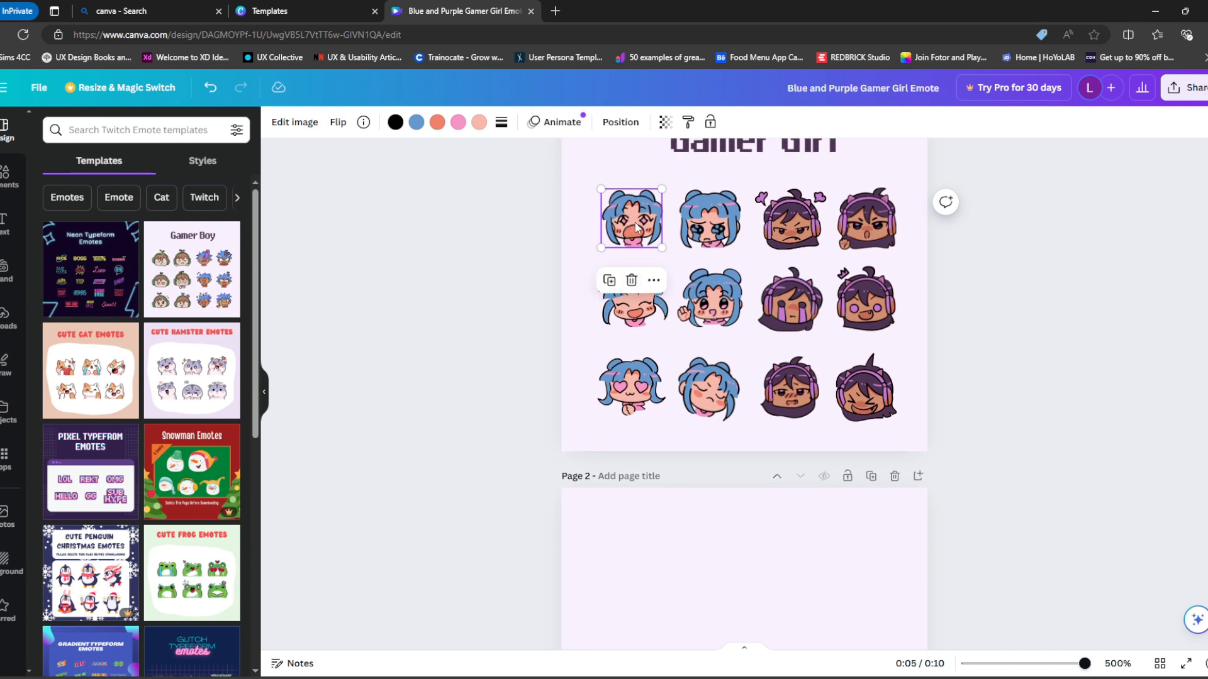
left_click_drag(637, 228, 724, 572)
left_click_drag(729, 600, 728, 600)
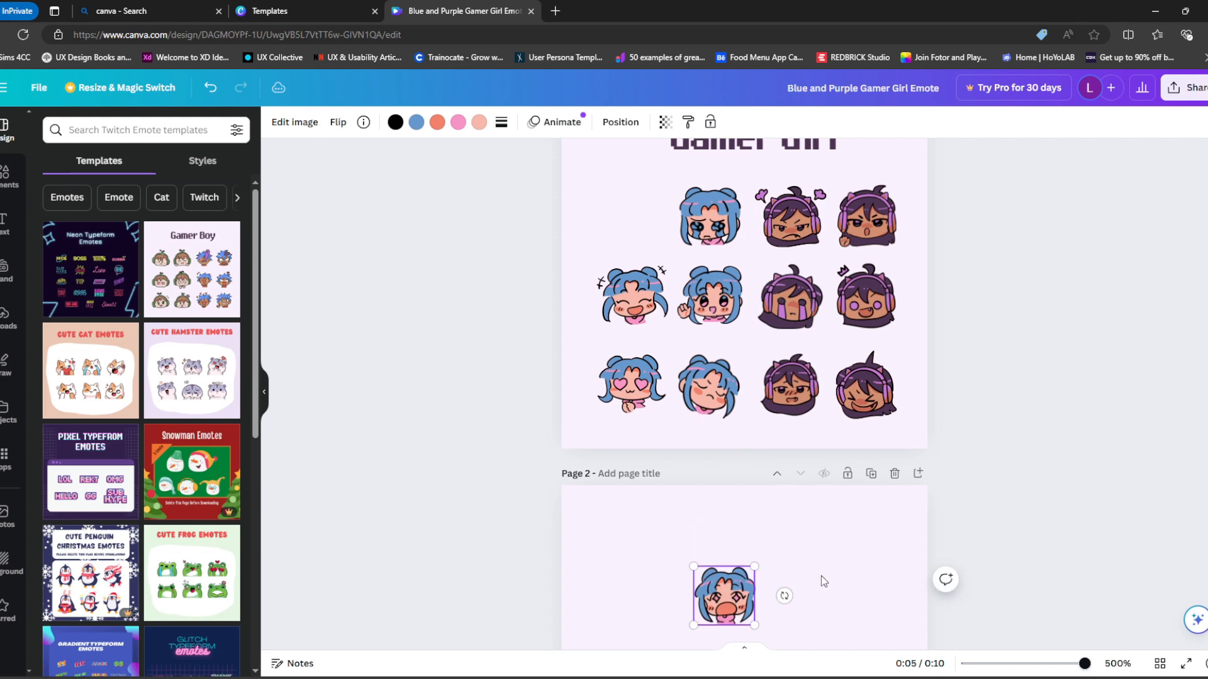
Step: Reposition the emote on page 2 and enlarge it until it fills nearly the whole page
scroll(820, 579, "down", 4)
left_click_drag(719, 328, 741, 389)
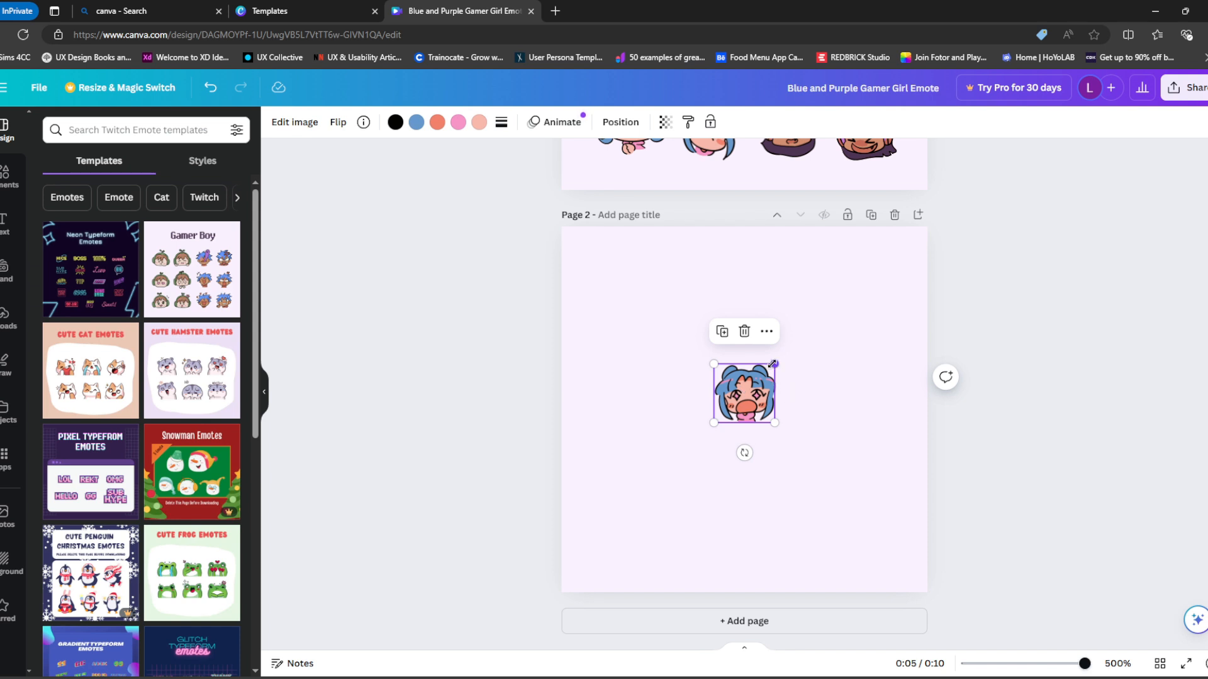
left_click_drag(773, 363, 901, 242)
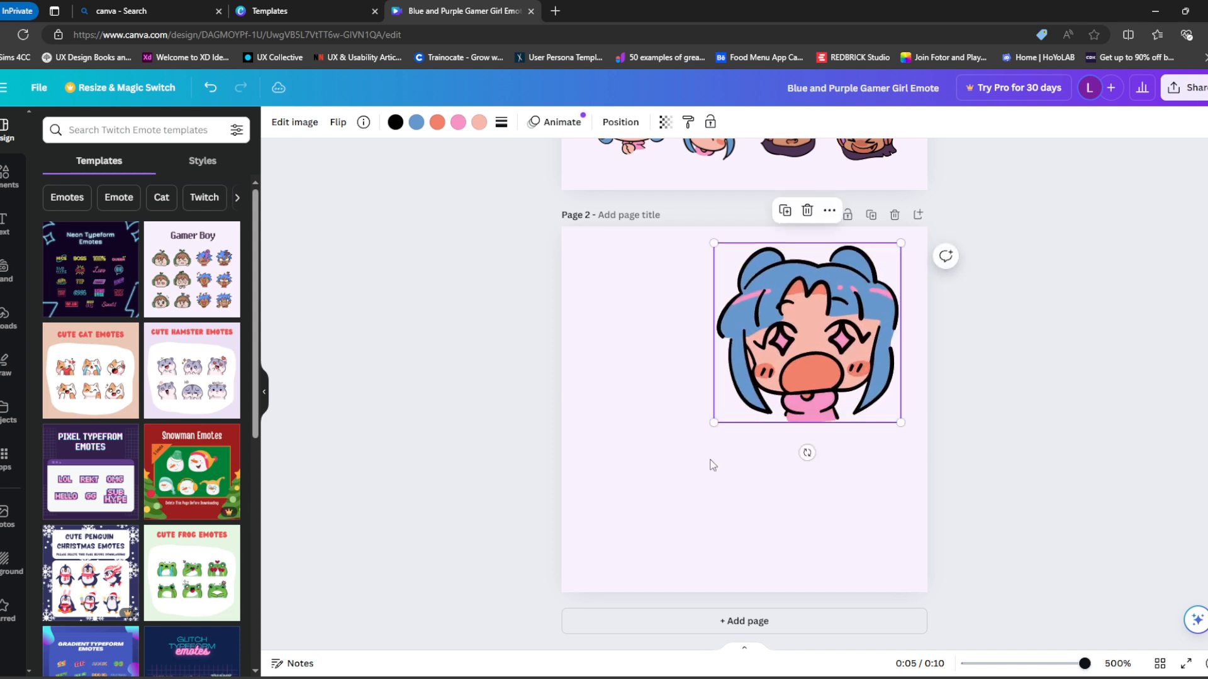
left_click_drag(715, 423, 561, 585)
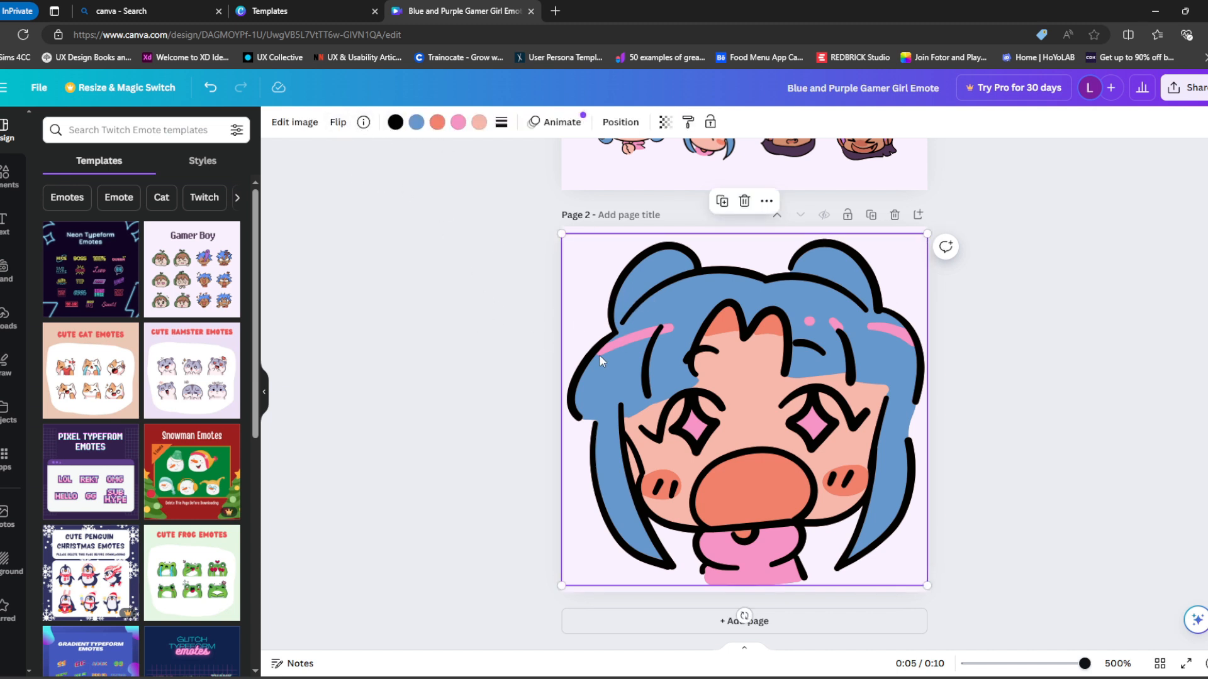
Step: Recolor the emote's outlines to dark purple #180049 and its hair to light purple #c478d3
left_click(395, 122)
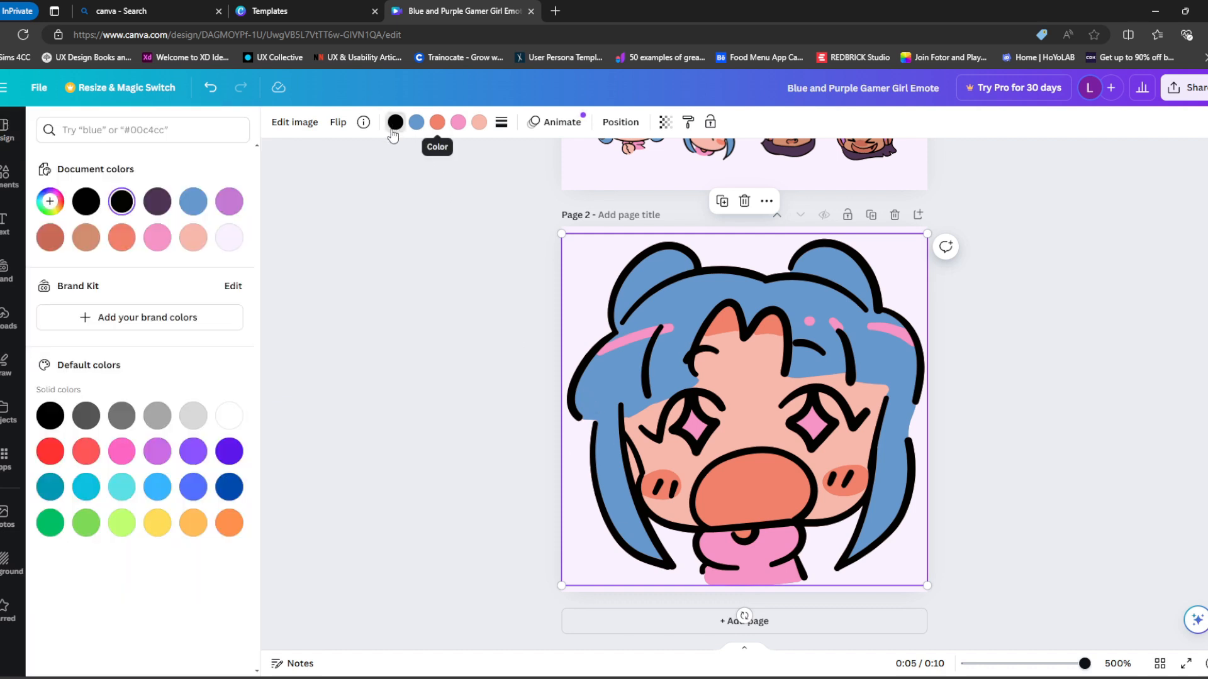
left_click(157, 215)
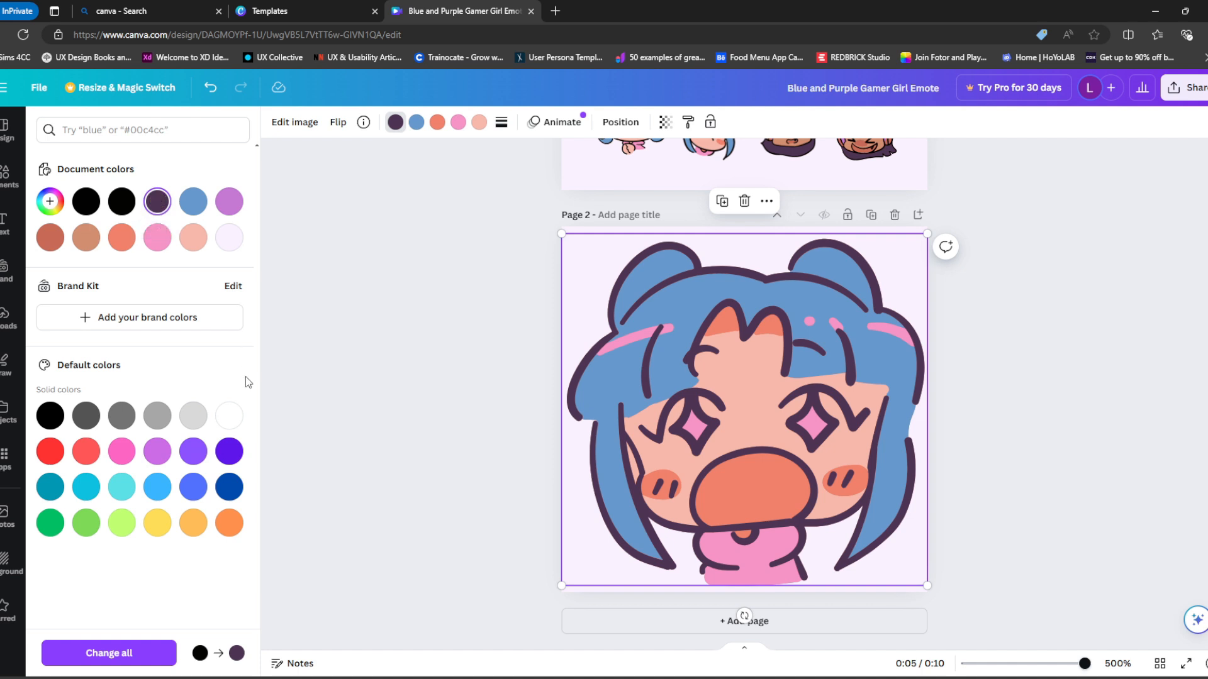
left_click(229, 457)
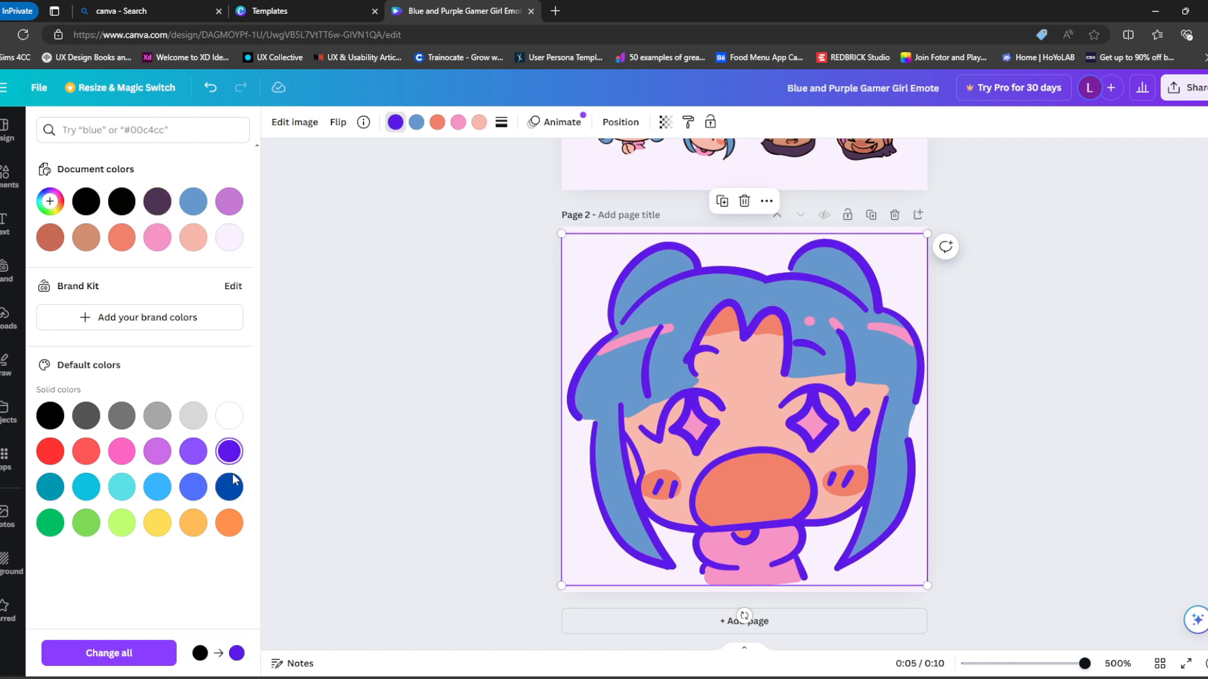
left_click(50, 208)
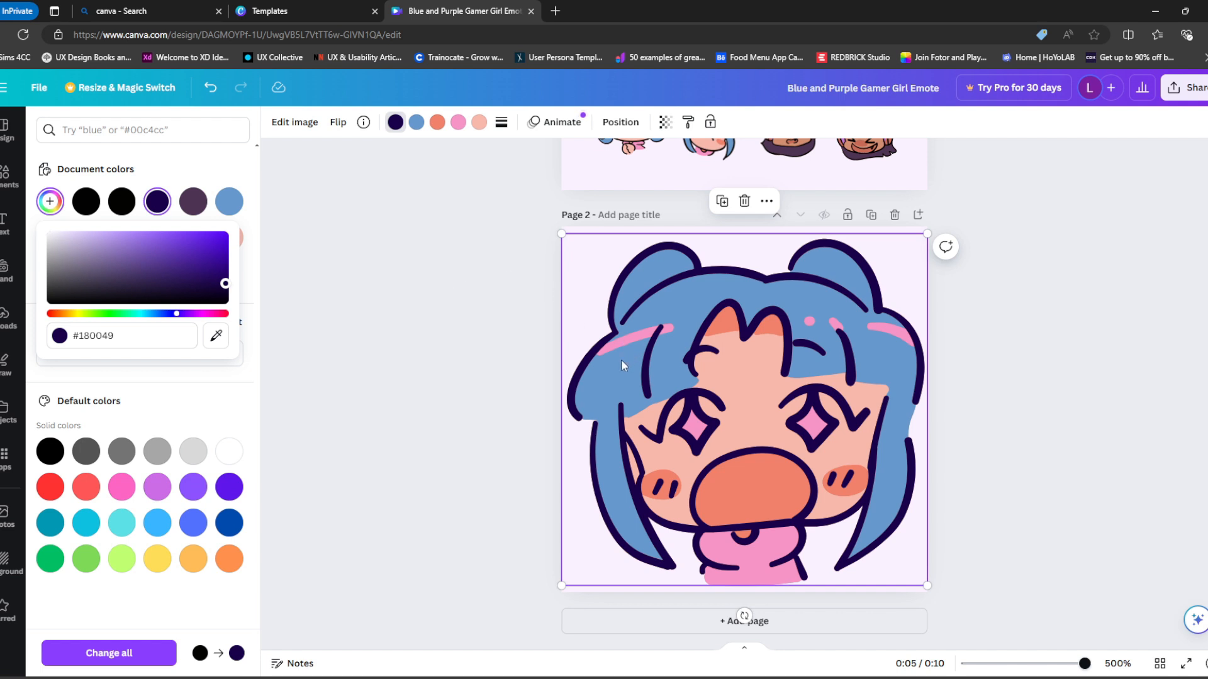
left_click(417, 125)
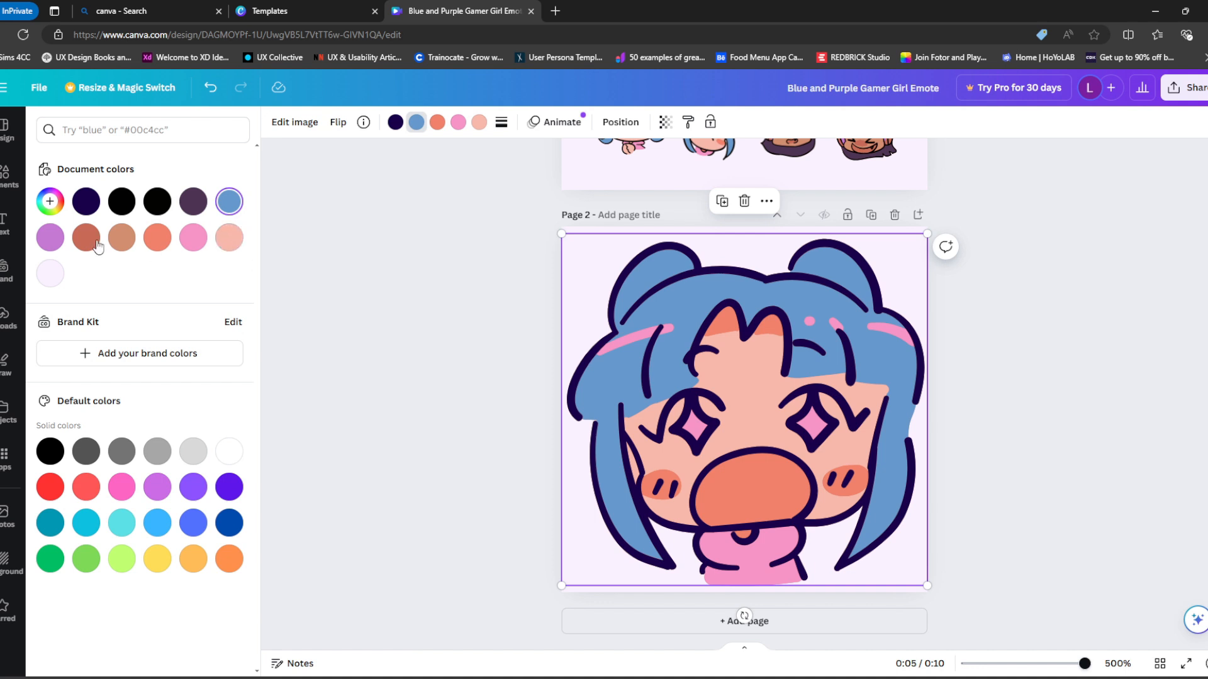
left_click(50, 238)
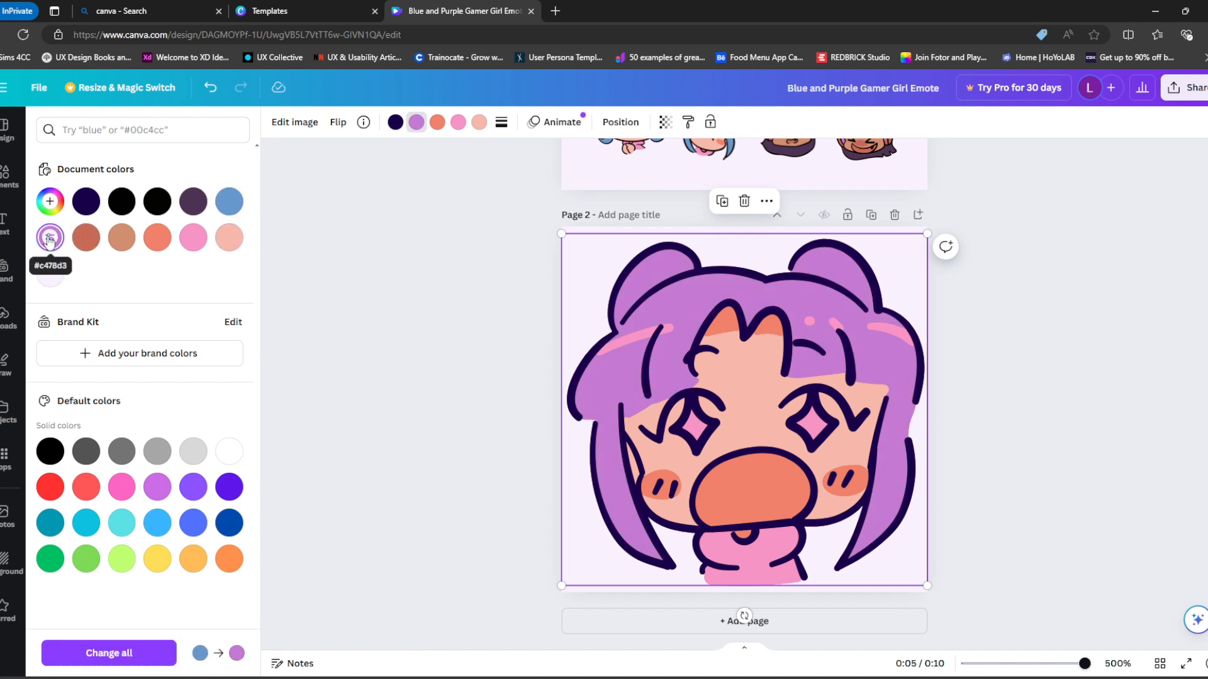
Step: Recolor the emote's hair to a muted purple, #A57DC8
left_click(50, 201)
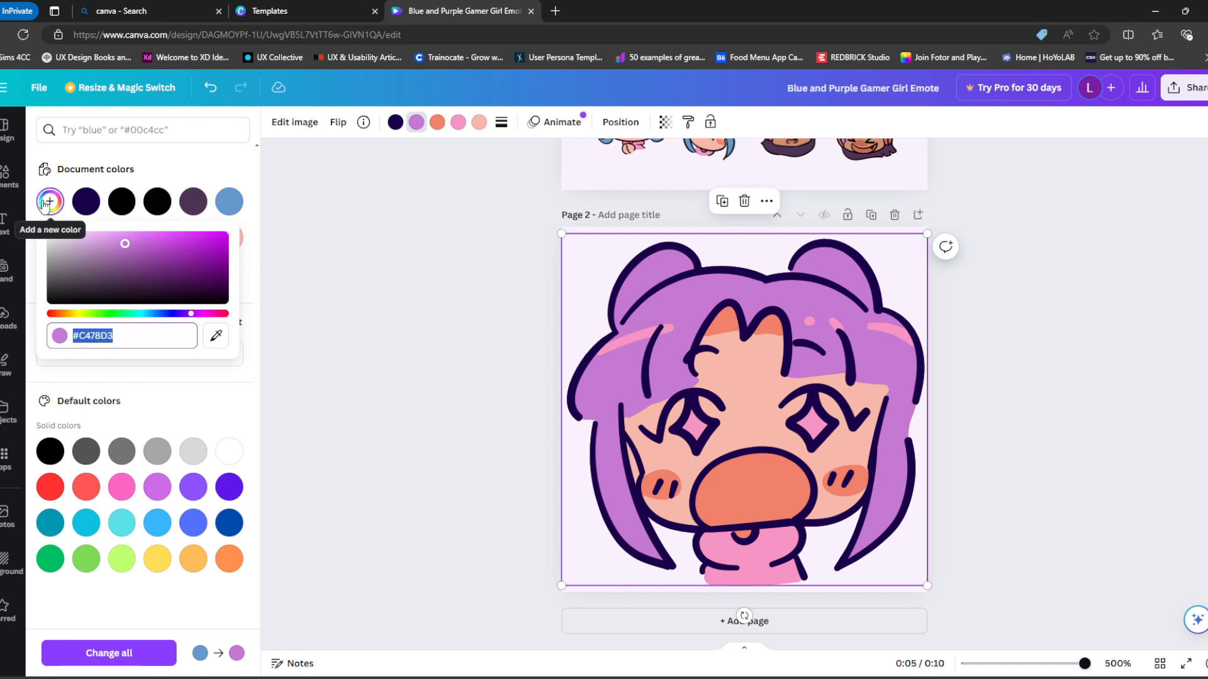
left_click(124, 237)
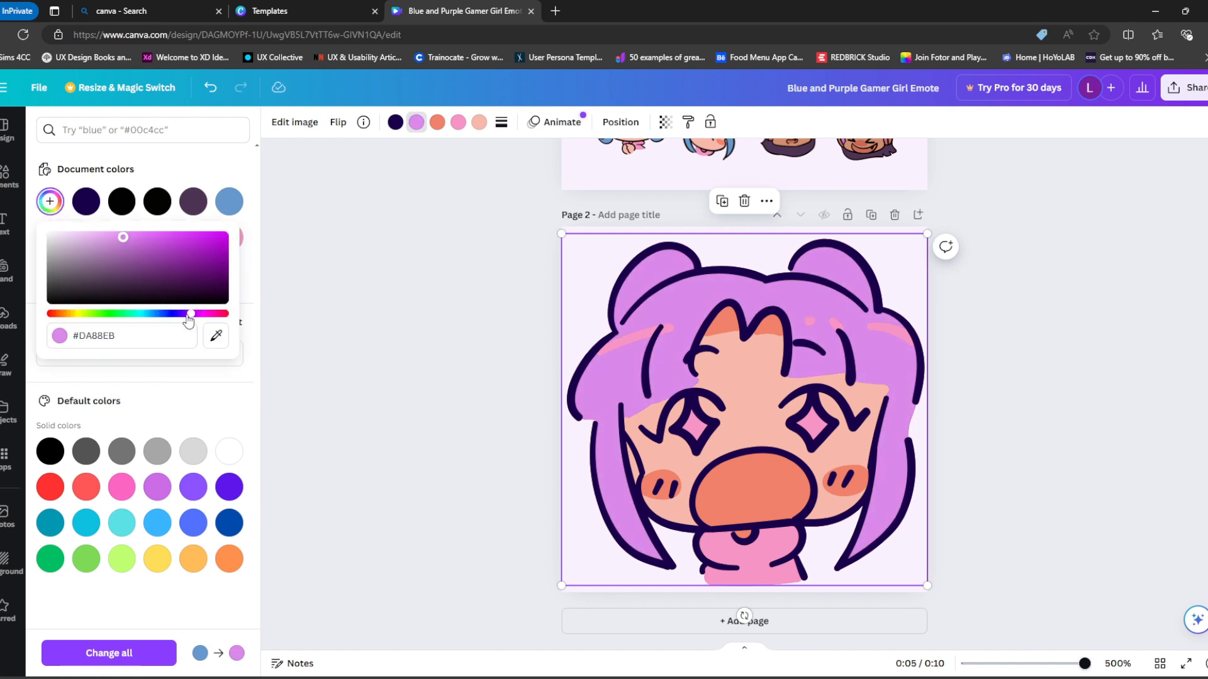
left_click_drag(190, 314, 182, 314)
left_click(115, 247)
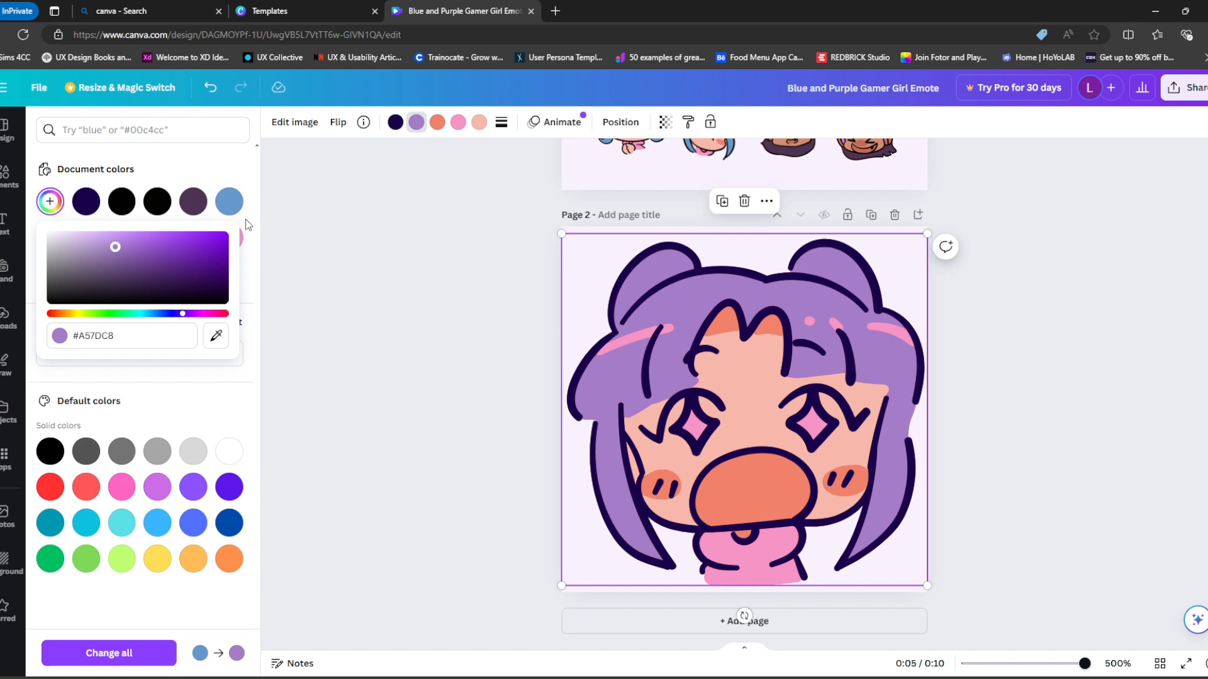
Step: Recolor the emote's mouth, cheeks and fringe shadow to the darker orange-red #D8593F
left_click(435, 125)
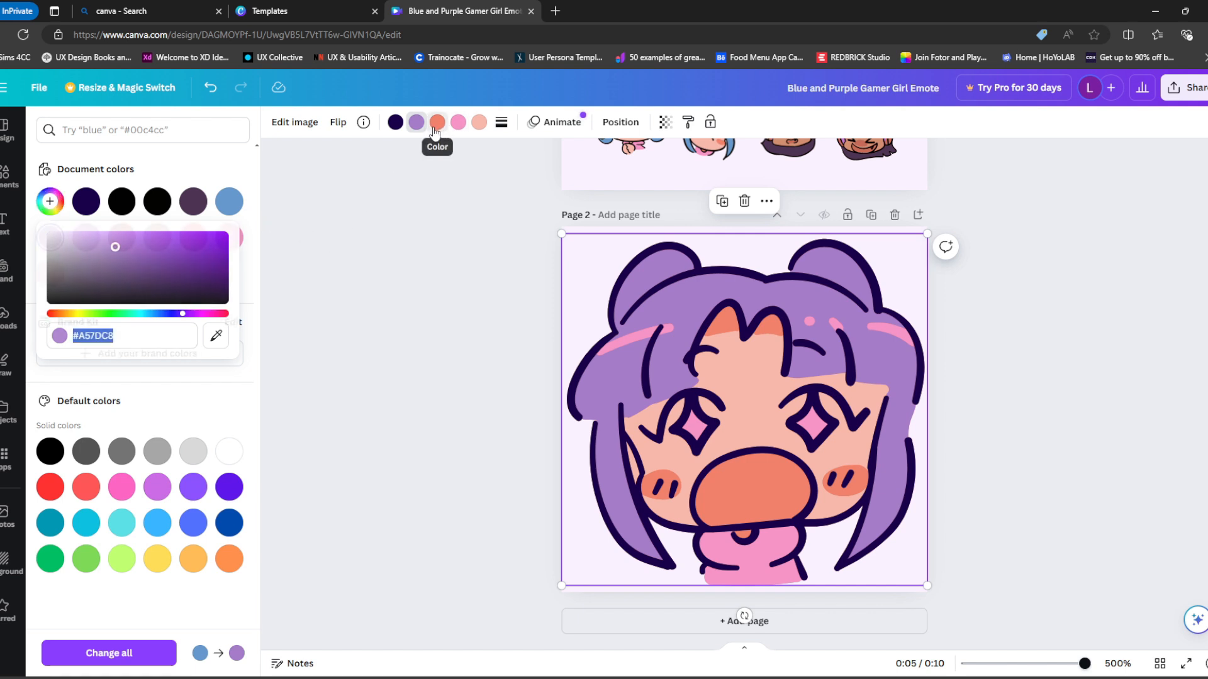
left_click(193, 237)
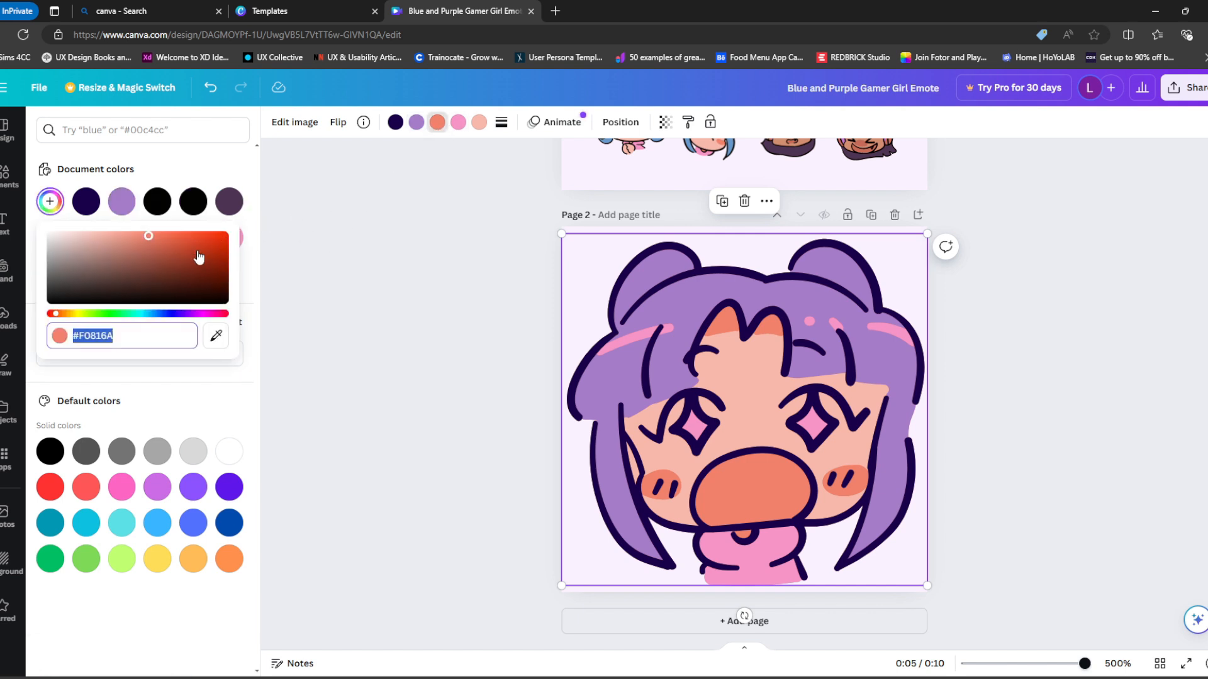
left_click(192, 242)
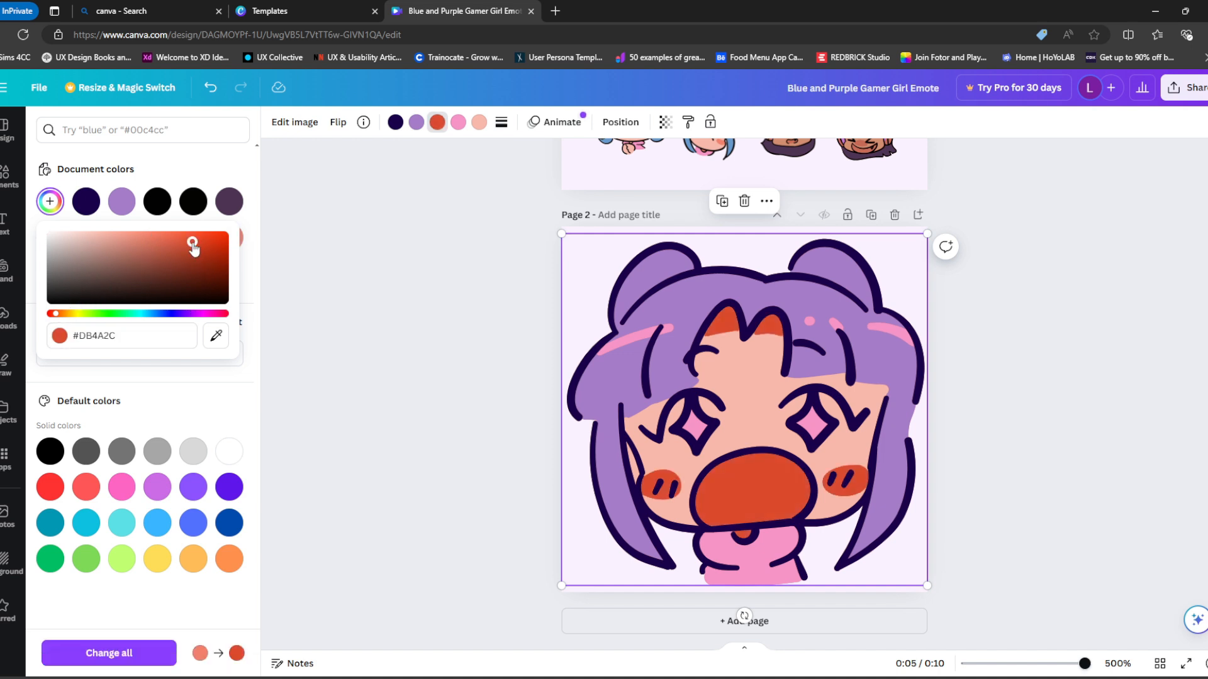
left_click_drag(183, 255, 177, 242)
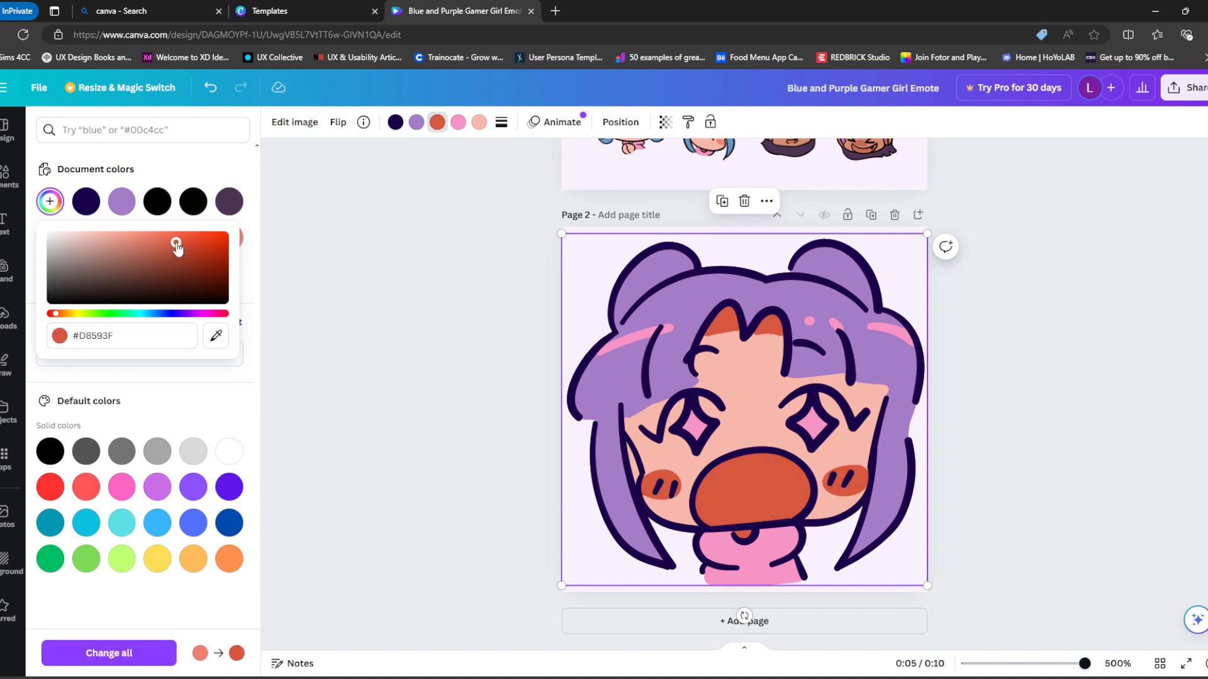
Step: Try pale yellow #F7E494 on the emote's pink eyes, hair highlights and clothing, and restore the original pink
left_click(456, 125)
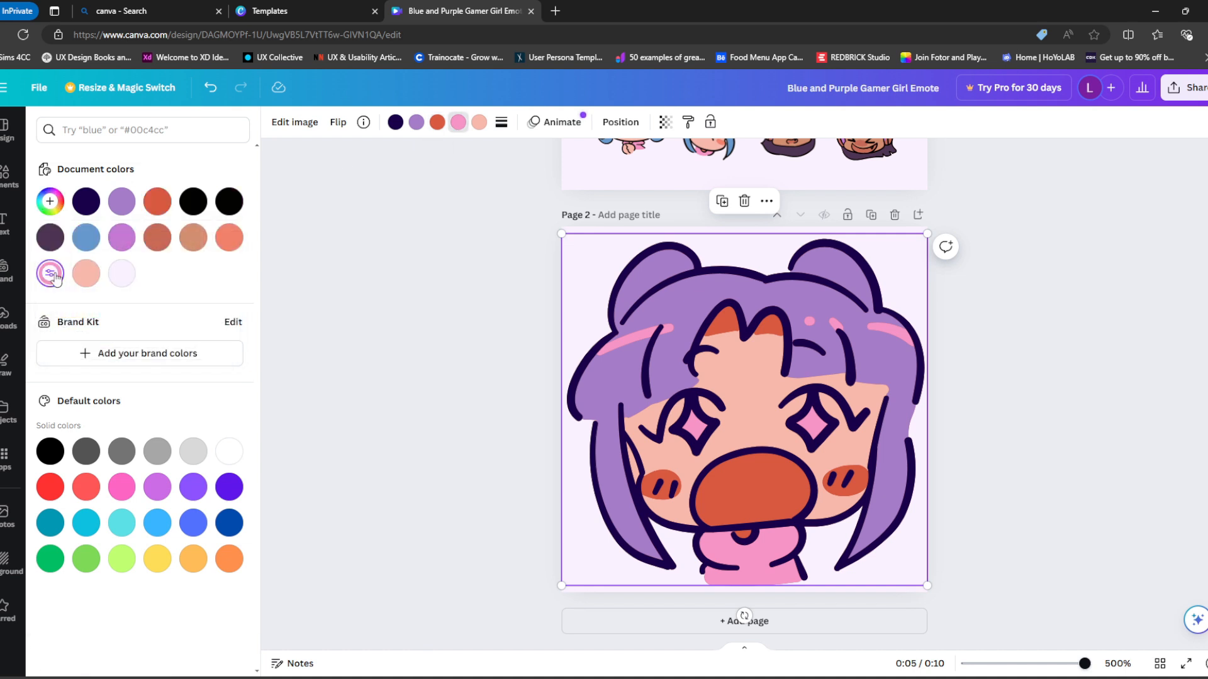
left_click(50, 202)
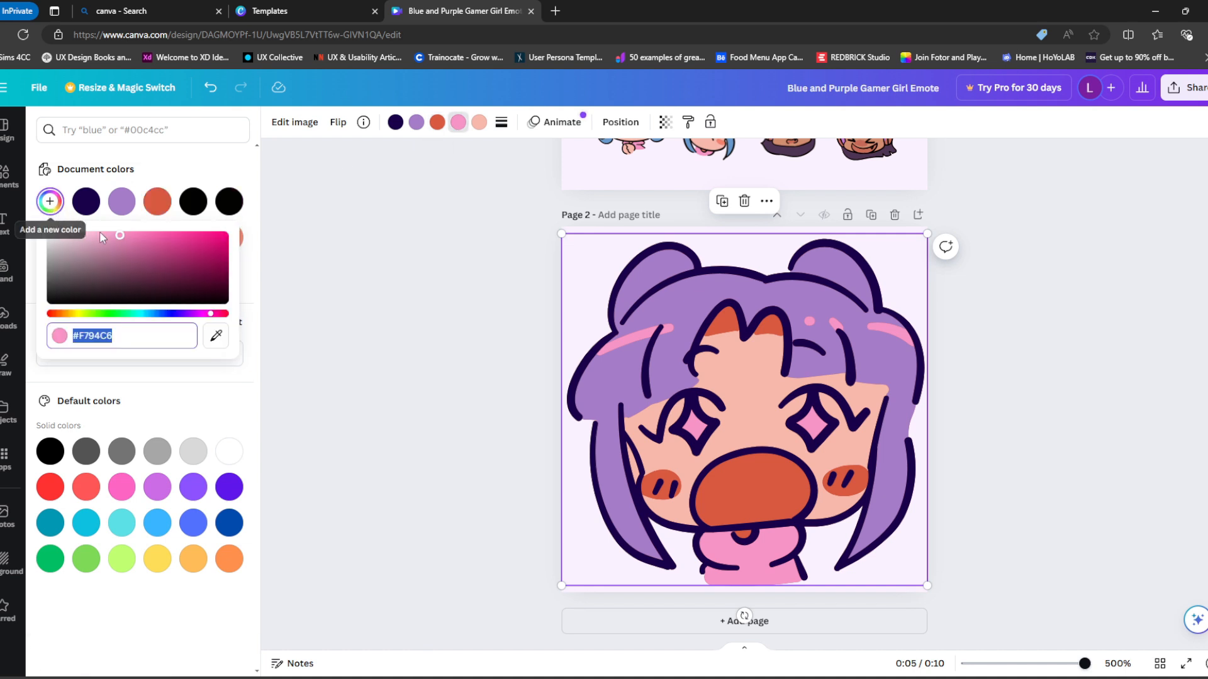
left_click(74, 314)
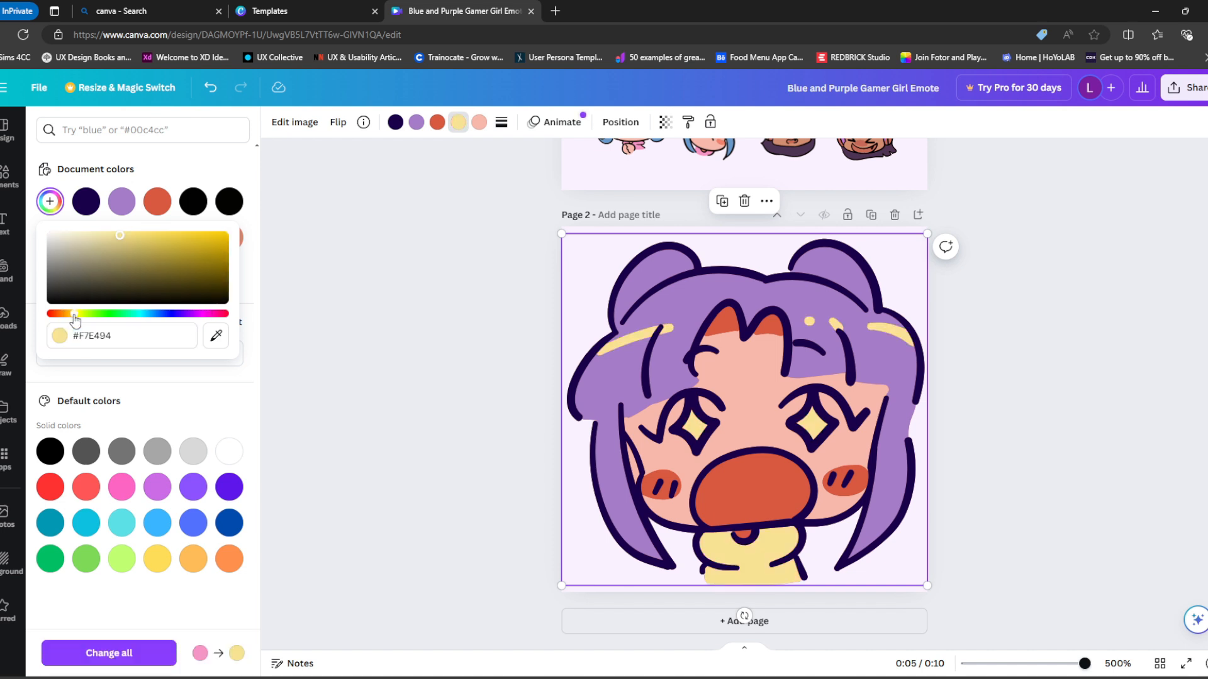
left_click(757, 555)
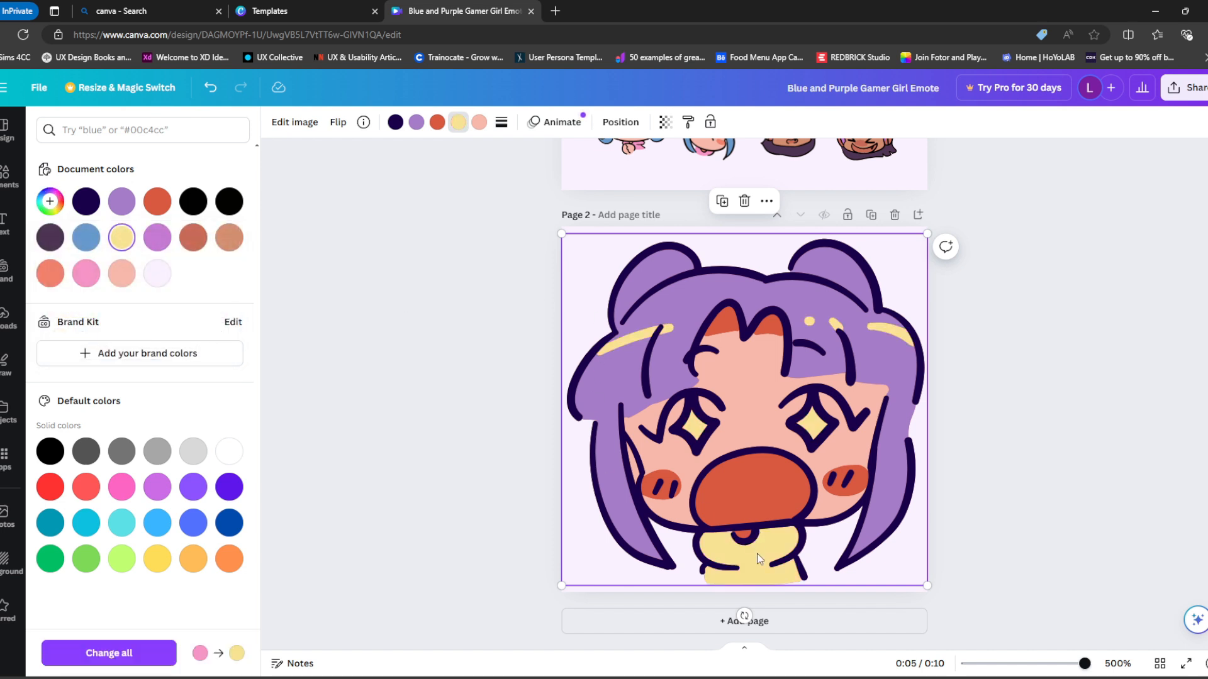
left_click(82, 279)
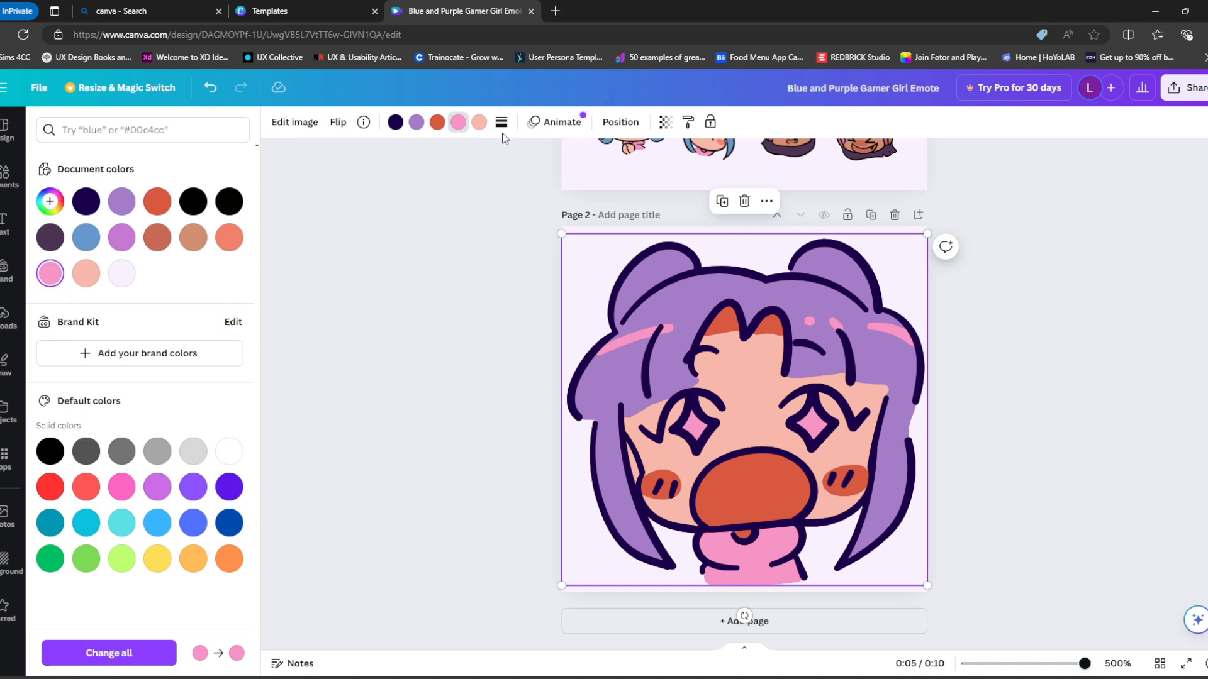
Step: Try light green #ACF7B1 and light blue #ACE7F7 as the emote's skin color, and undo both changes
left_click(478, 125)
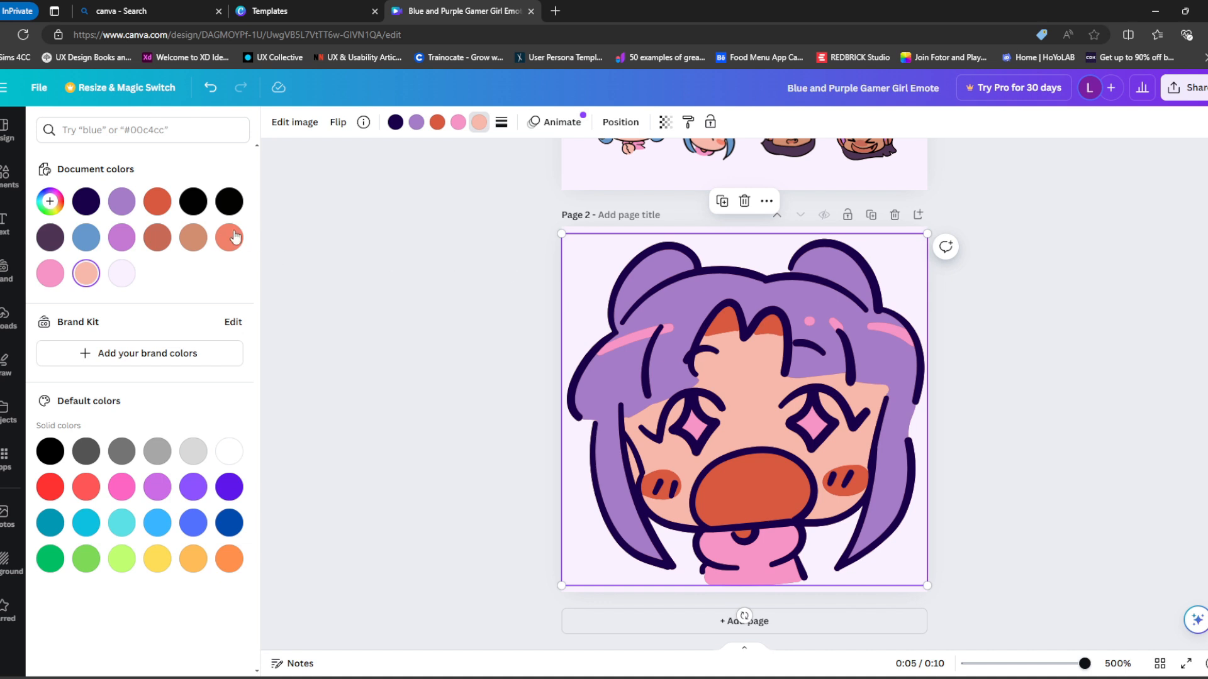
left_click(88, 276)
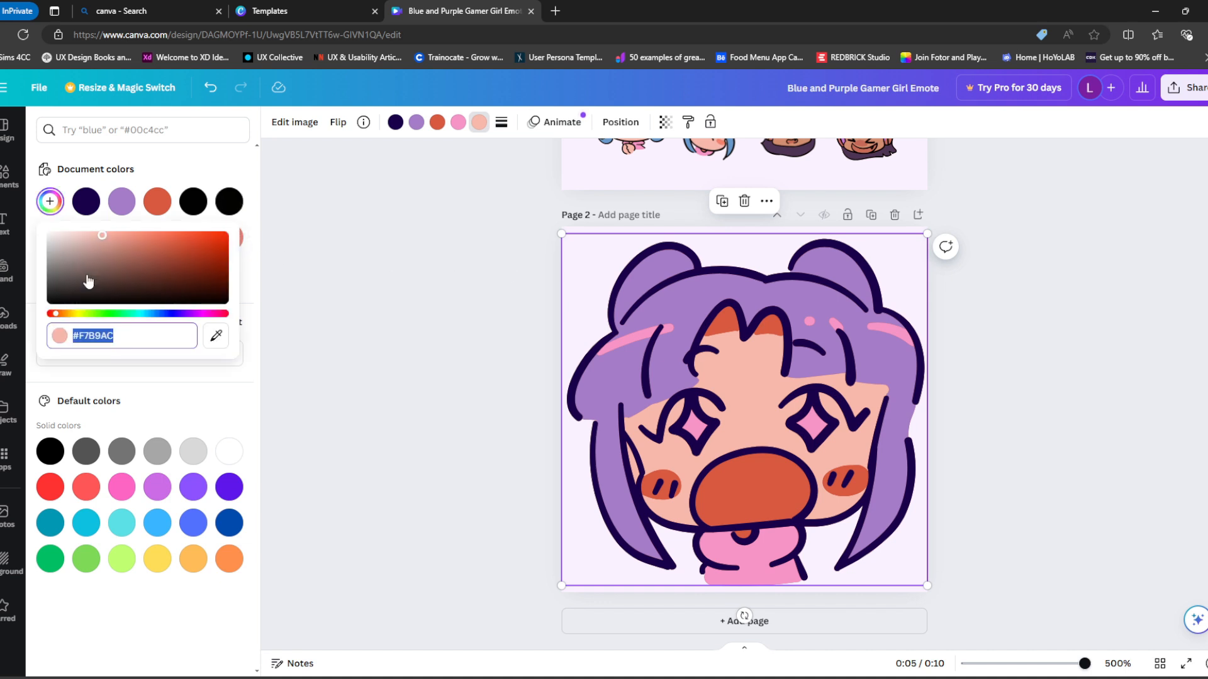
left_click(111, 314)
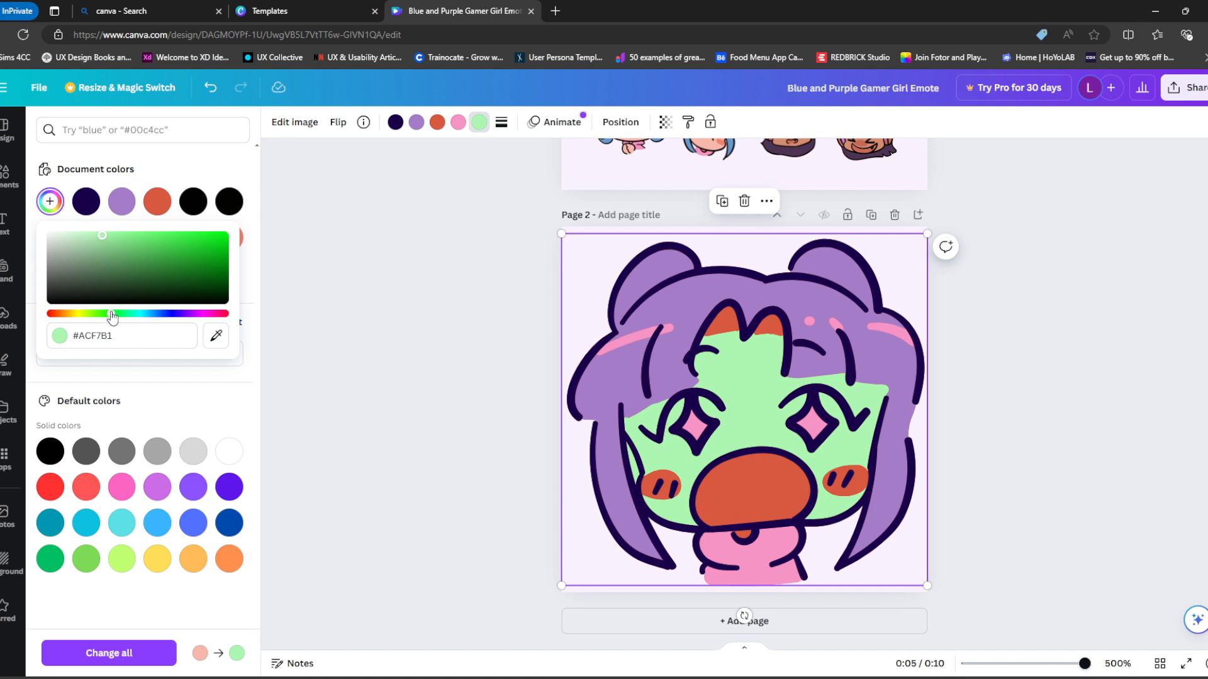
left_click_drag(112, 317, 145, 318)
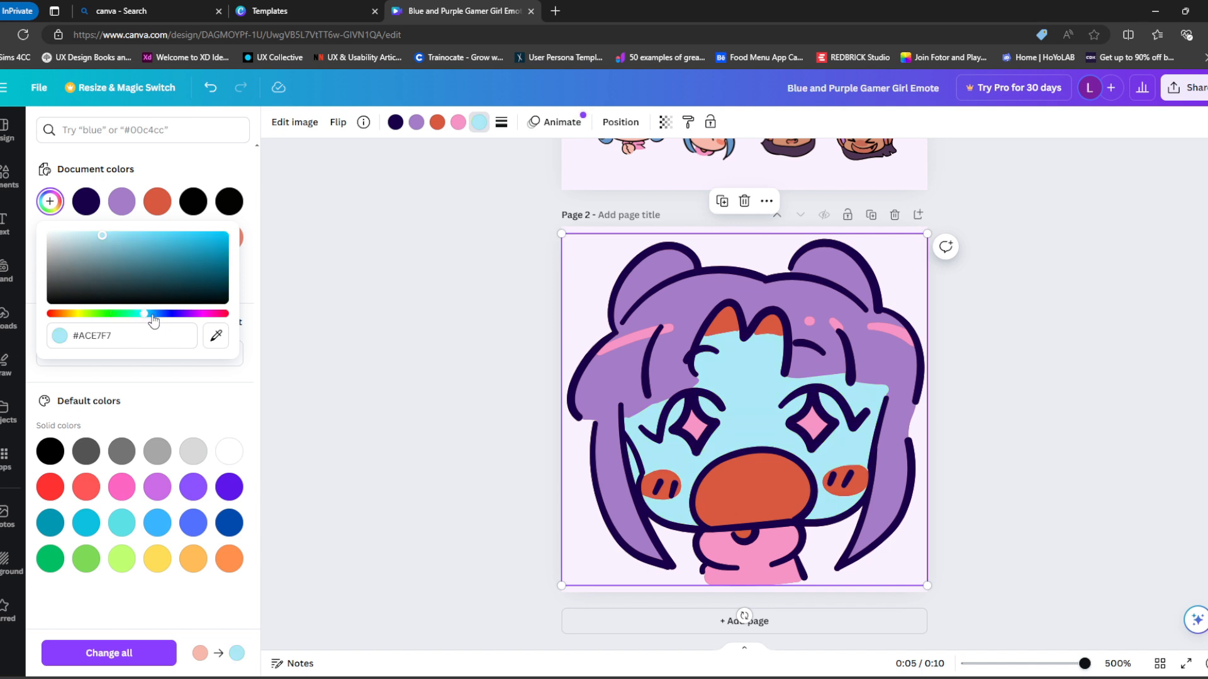
key("Escape")
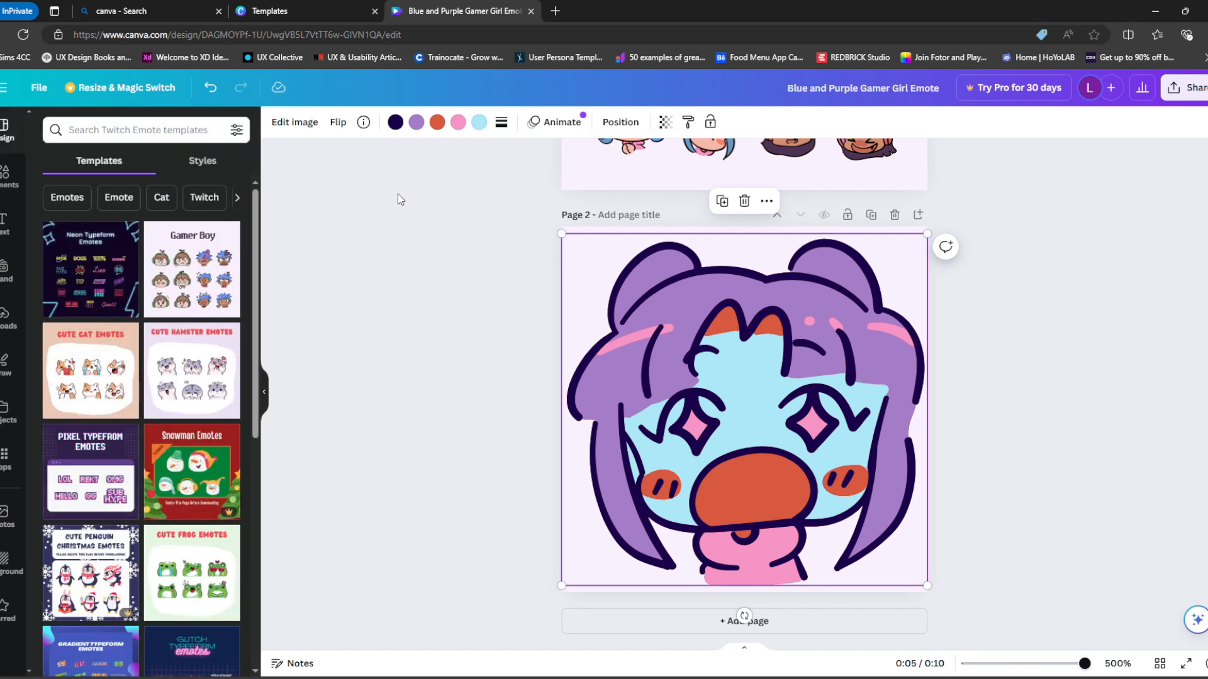
left_click(211, 93)
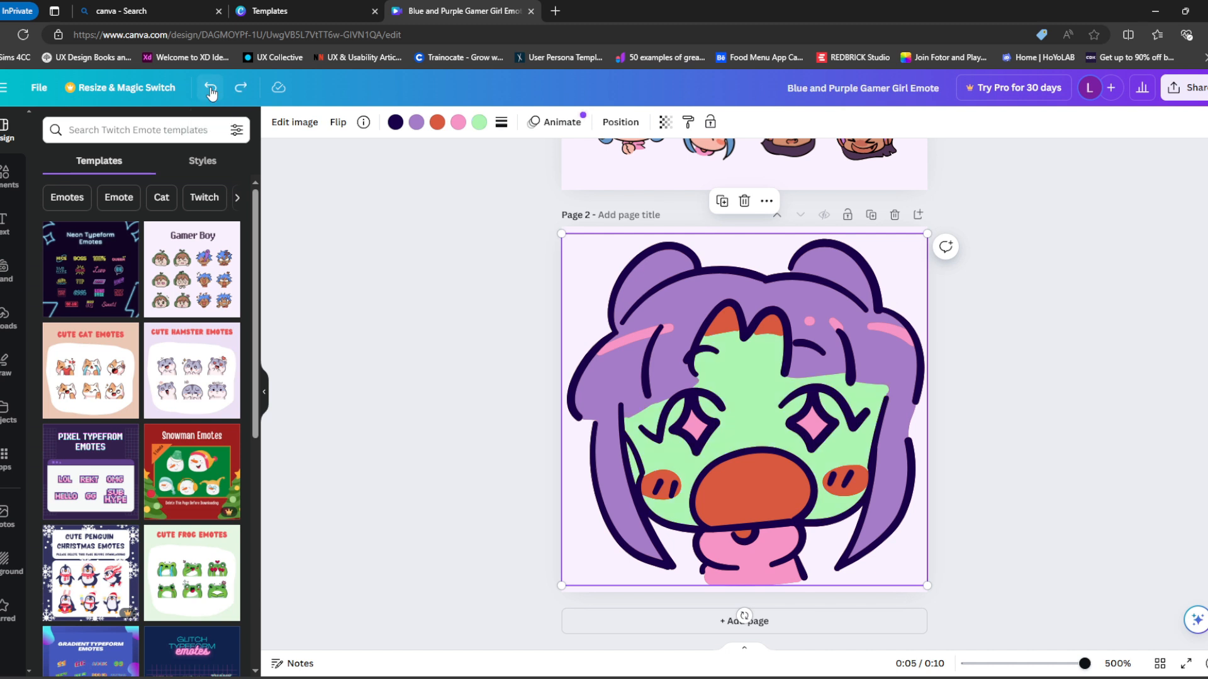
left_click(212, 93)
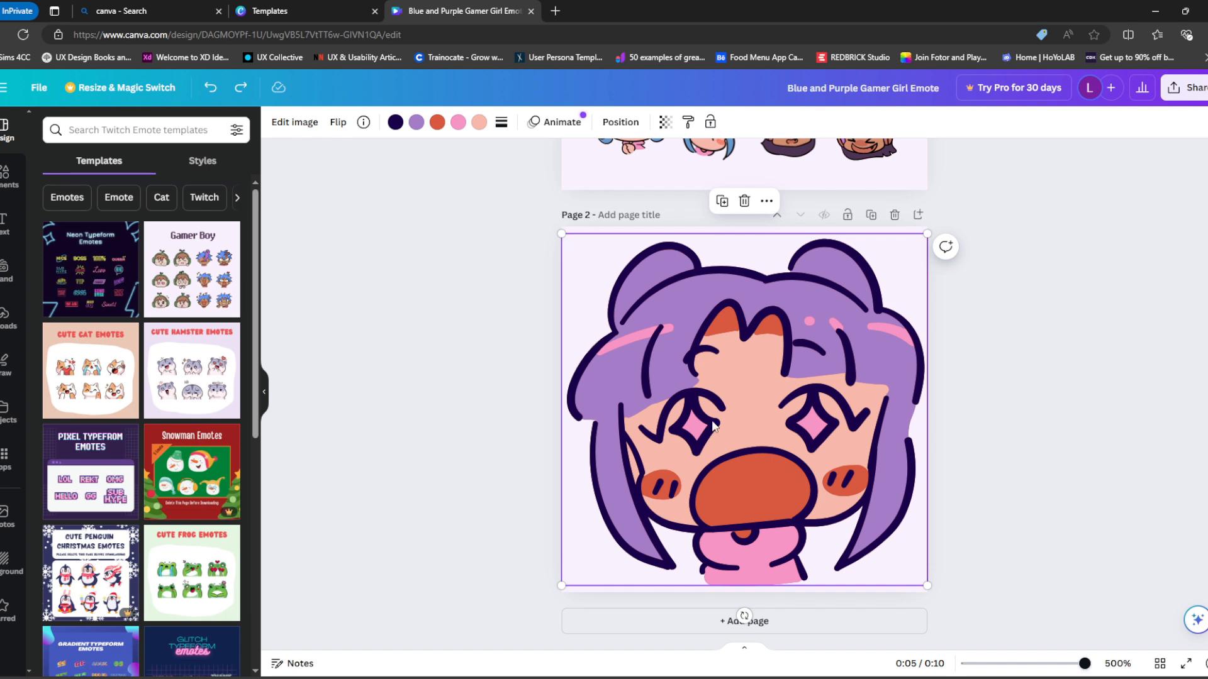
left_click(413, 331)
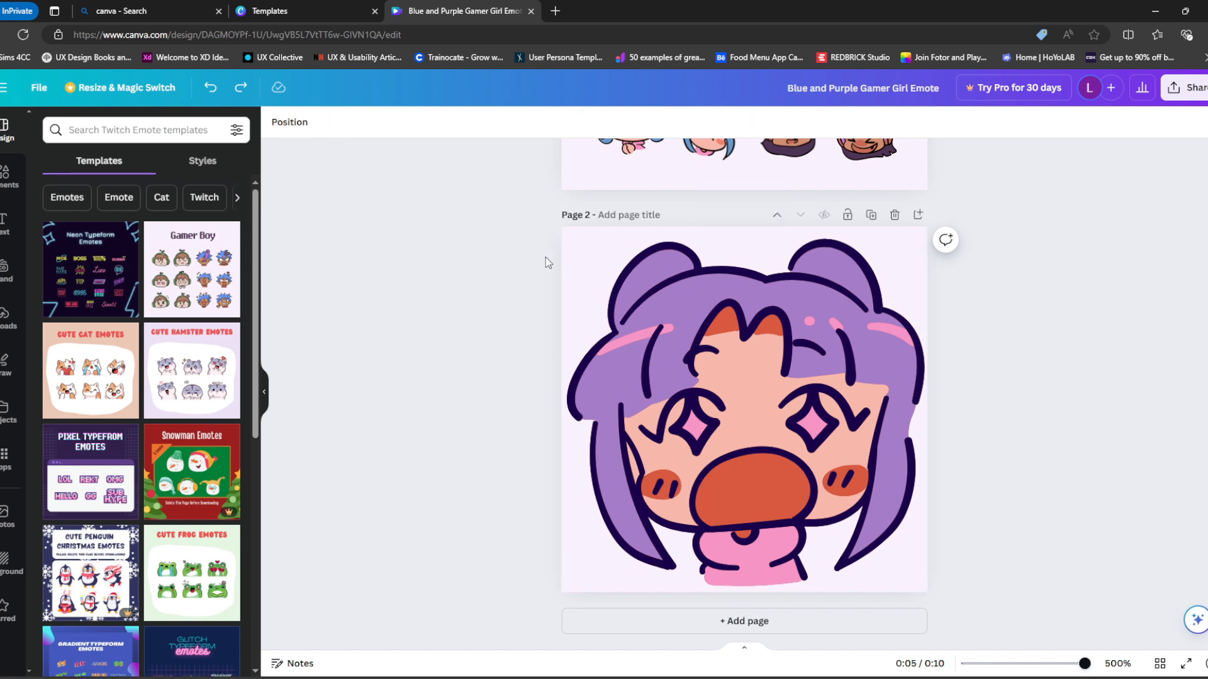
left_click(641, 309)
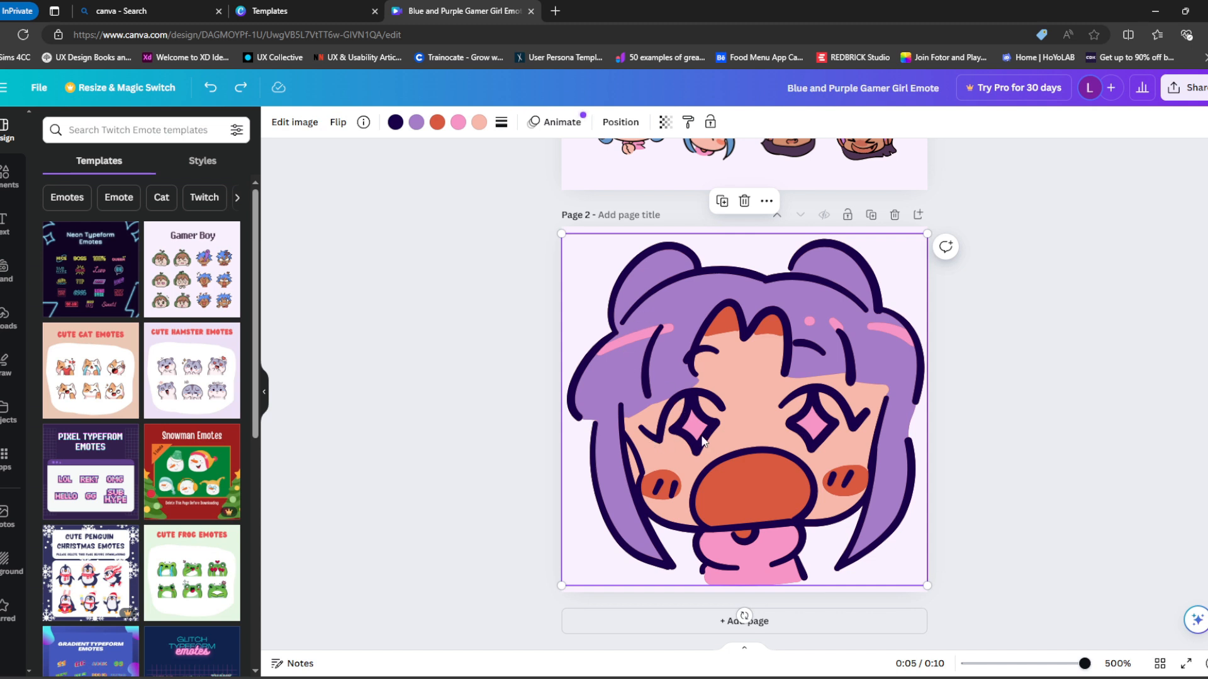
left_click(446, 372)
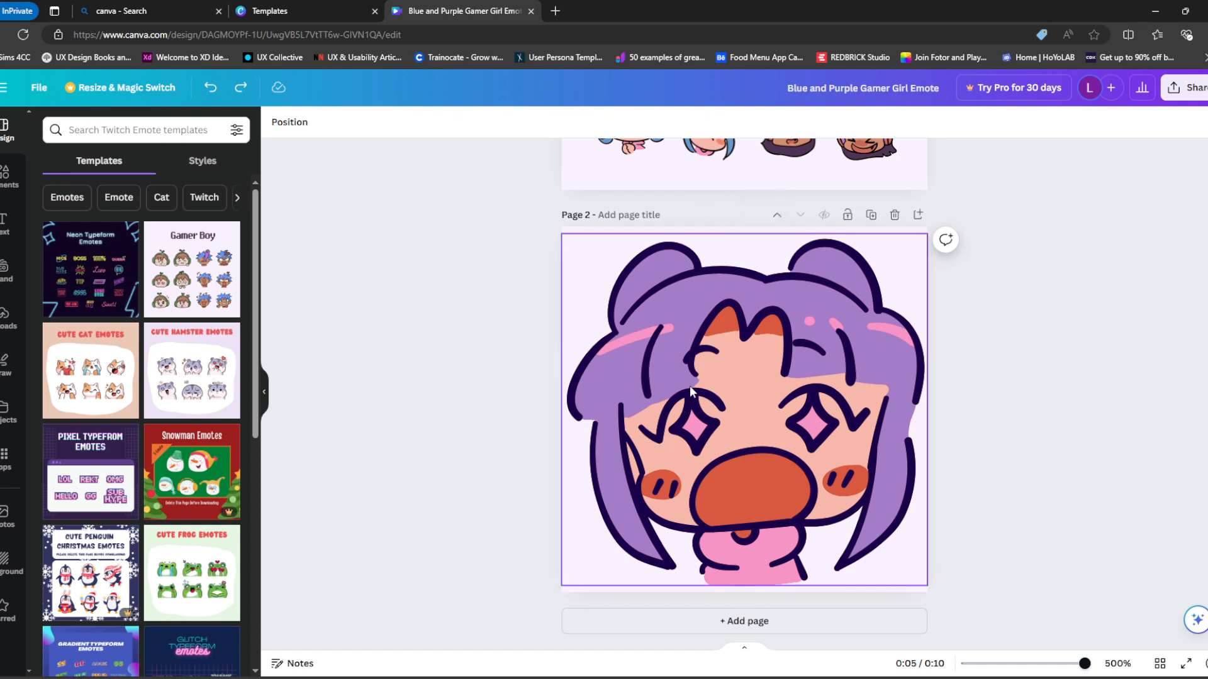
left_click(654, 387)
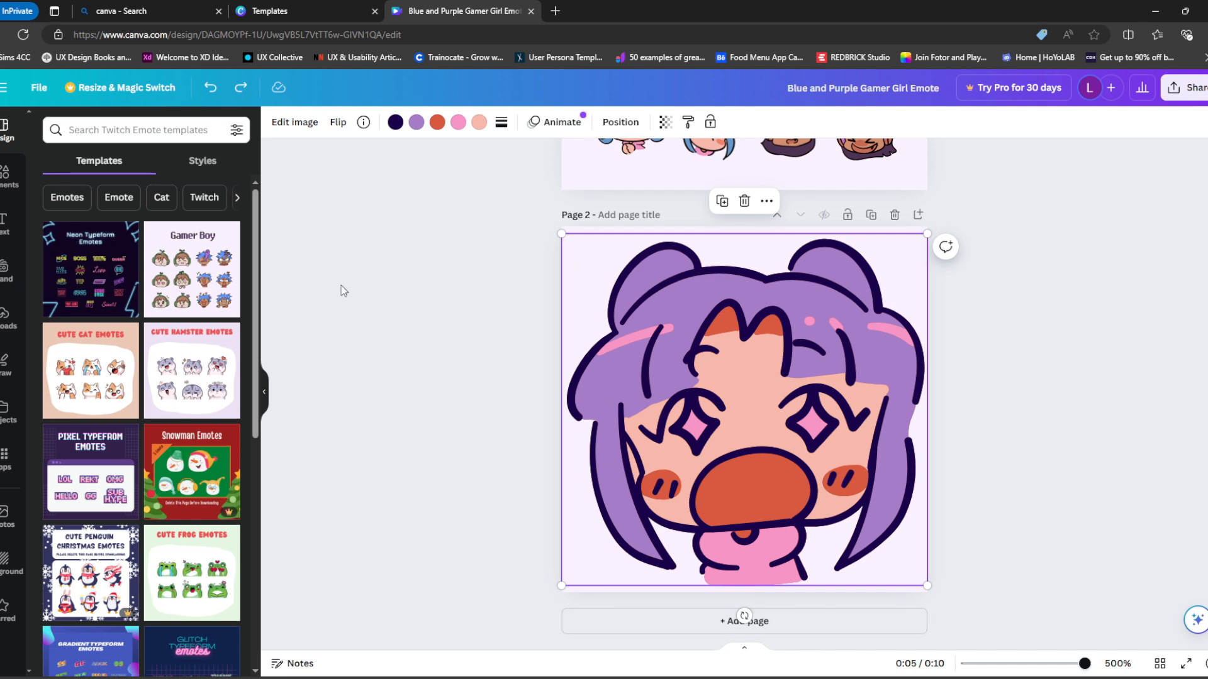
Step: Search the elements for "sparkle" and show all matching graphics
left_click(17, 189)
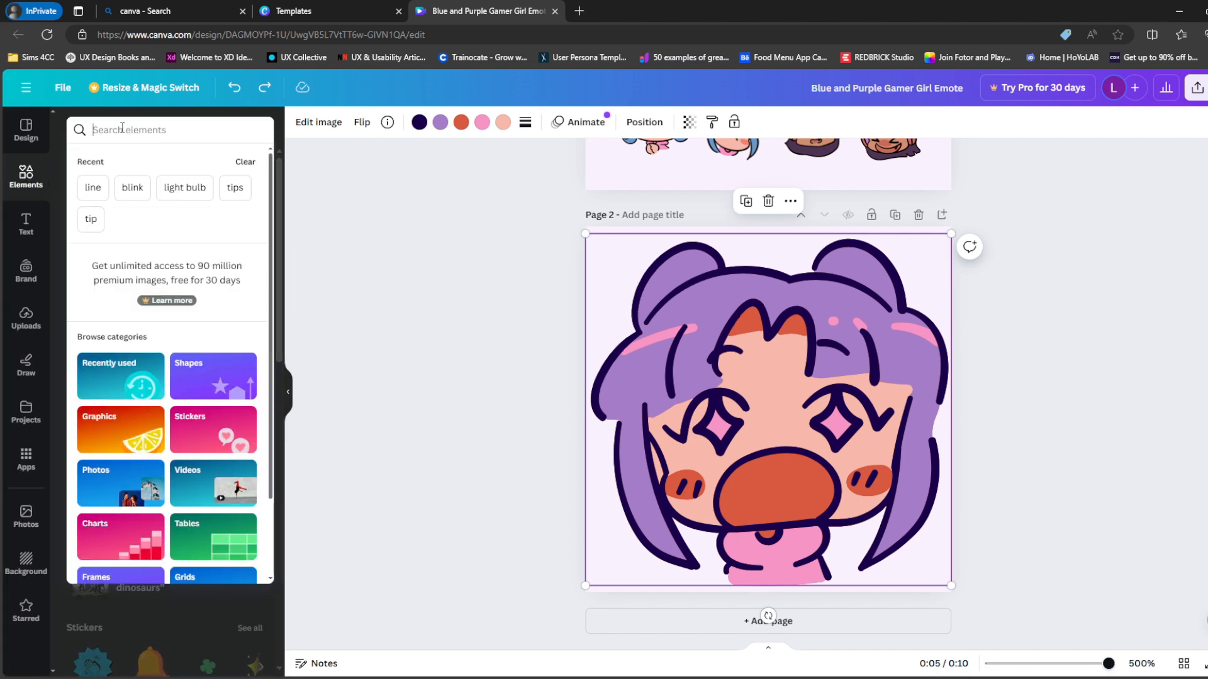
left_click(123, 129)
type("sparkle")
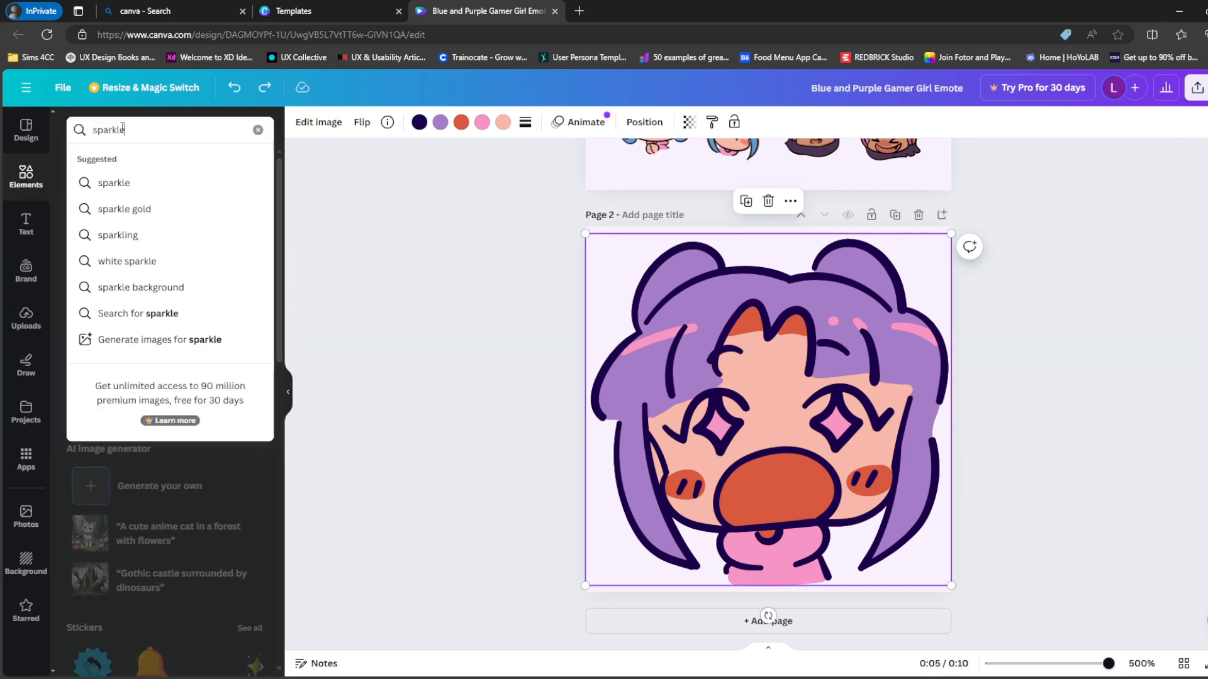
key("Return")
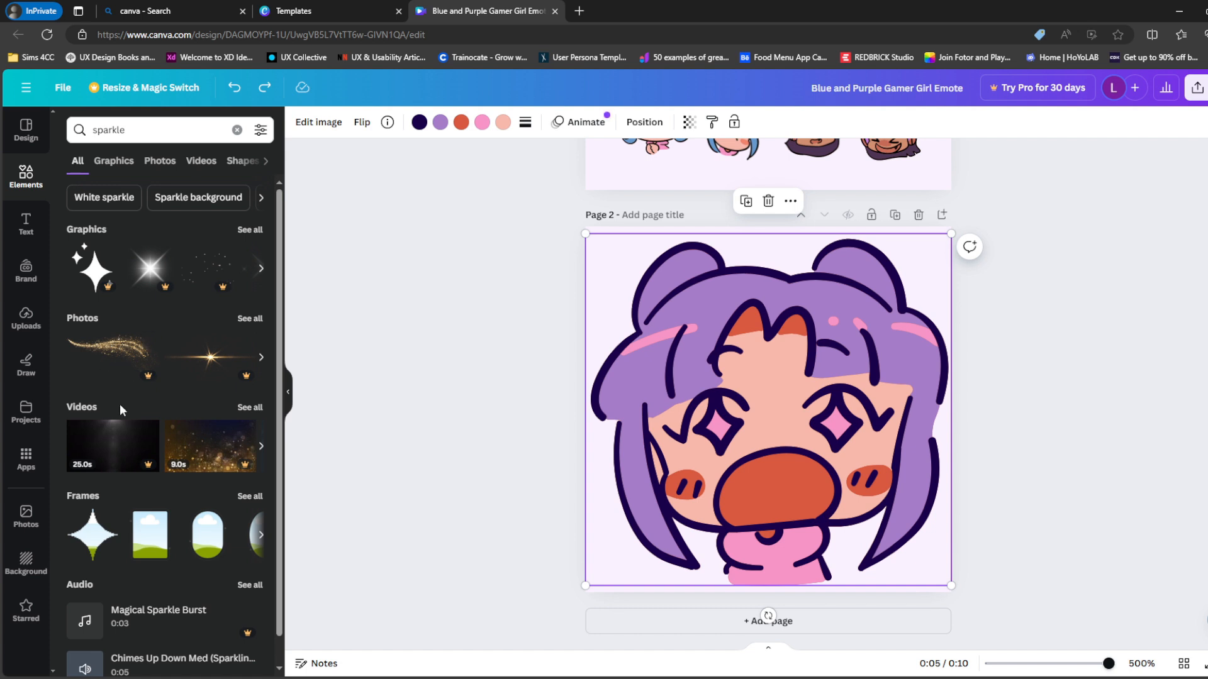
scroll(154, 528, "down", 1)
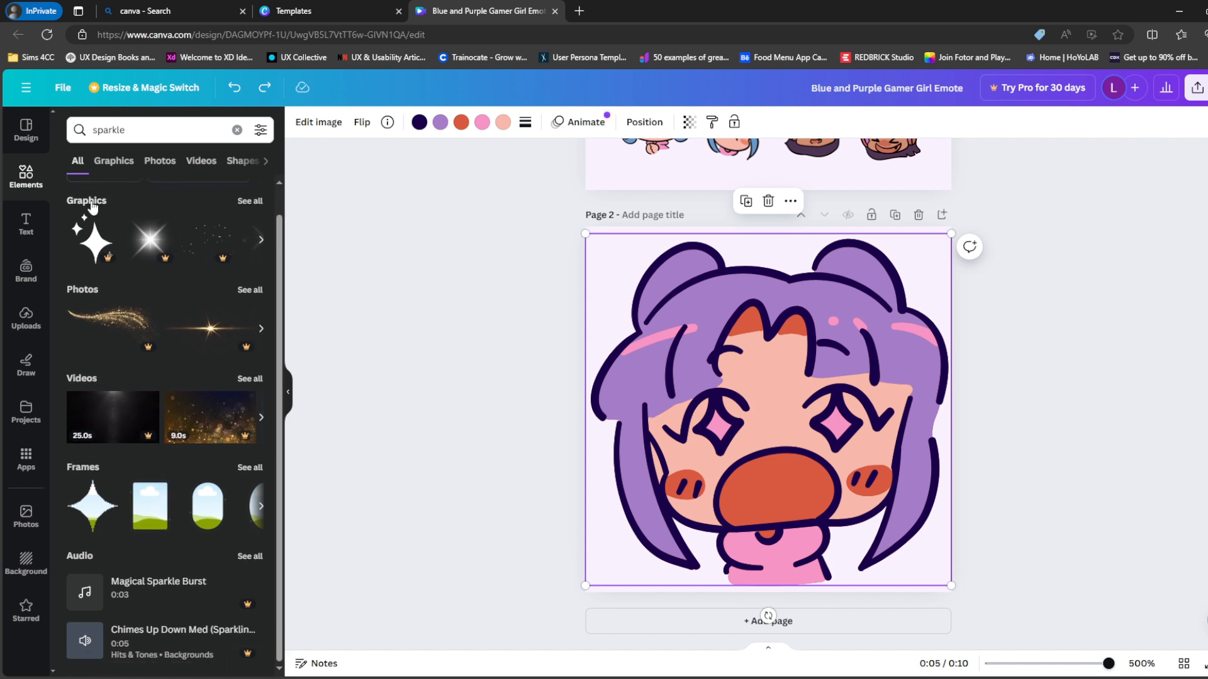
left_click(252, 202)
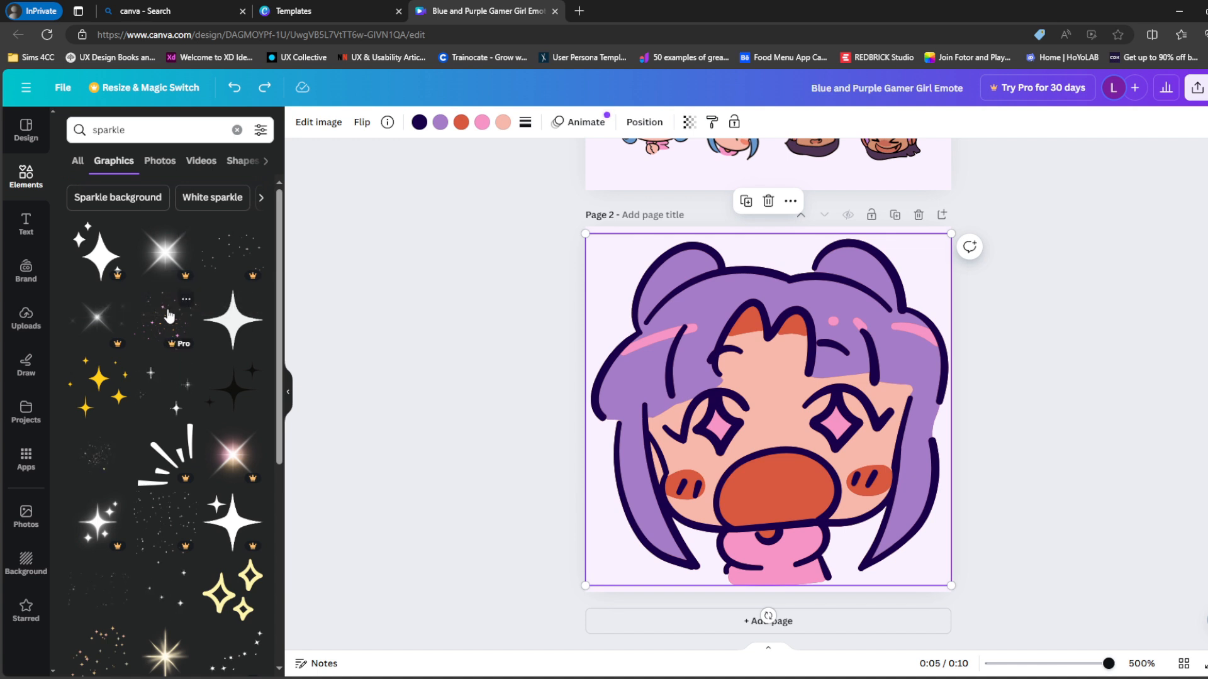
Step: Add the yellow sparkle cluster graphic to page 2, shrink it, and place it over the emote's left hair bun
left_click(96, 402)
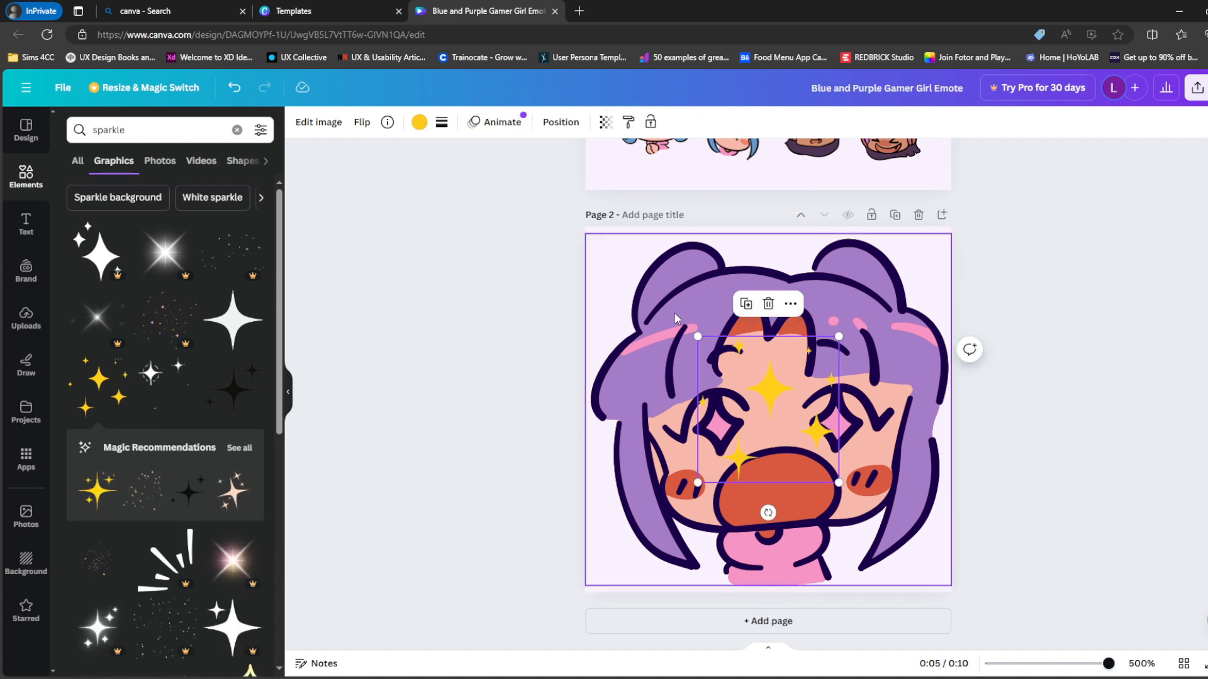
left_click_drag(764, 382, 670, 284)
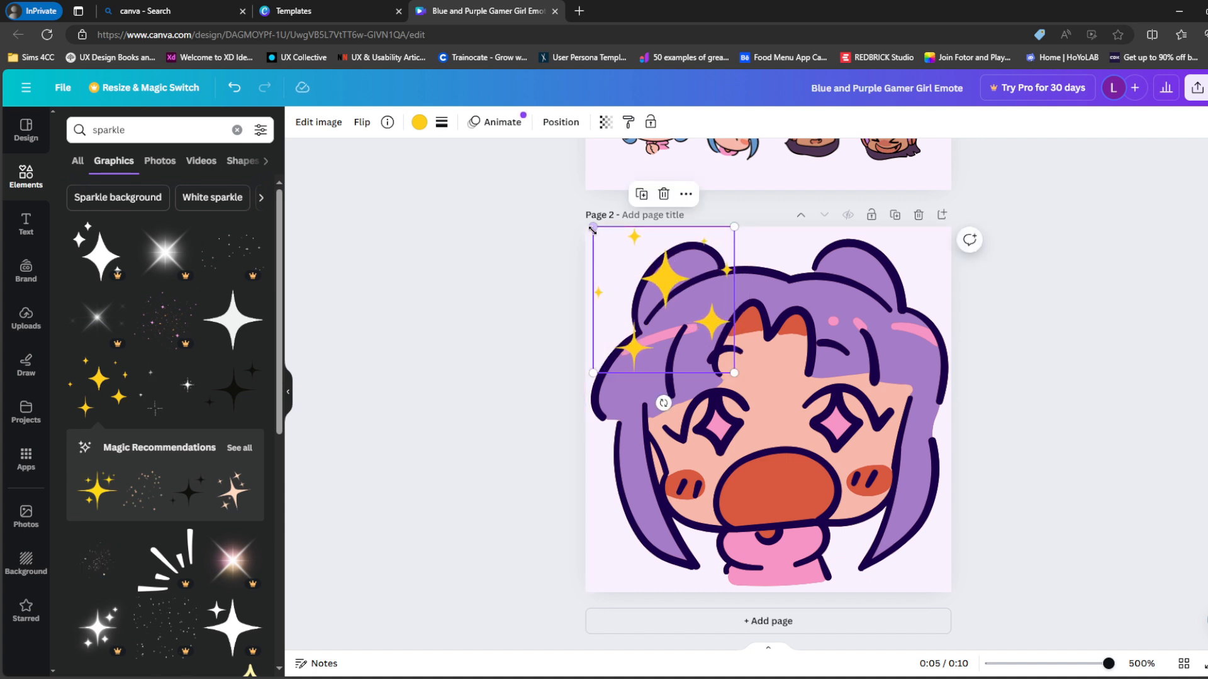
left_click_drag(592, 228, 628, 263)
left_click_drag(692, 313, 666, 308)
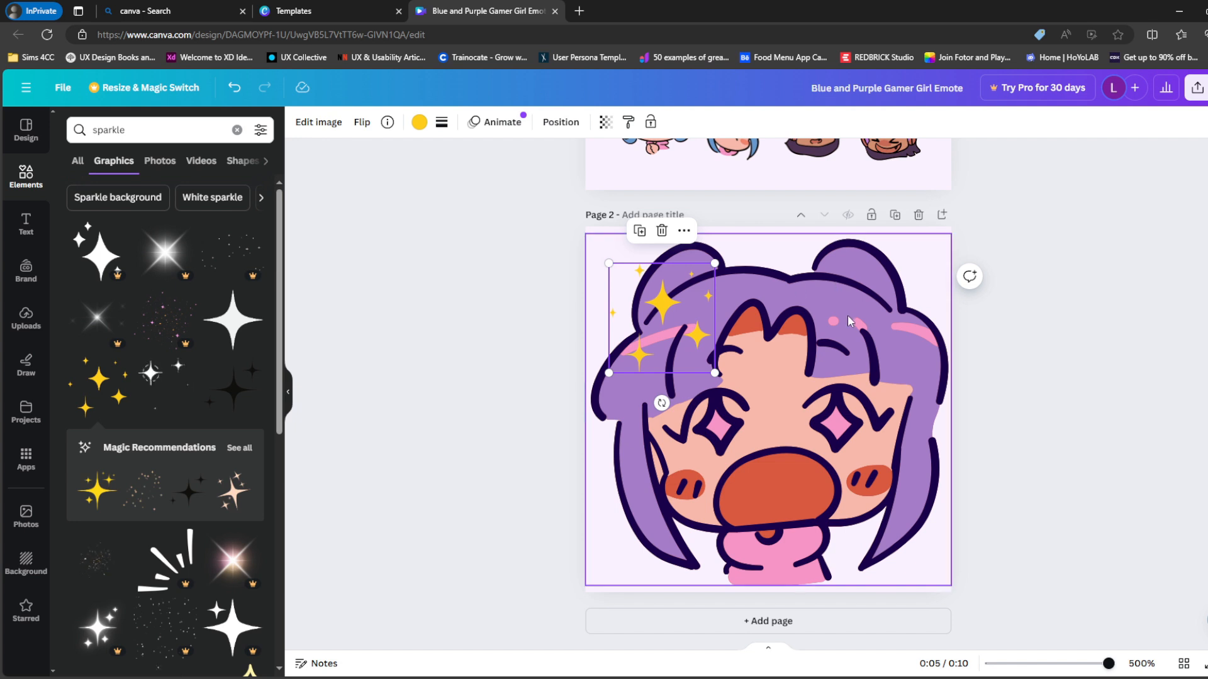
Step: Duplicate the sparkle cluster and place the copy over the emote's right hair bun
key("ctrl+d")
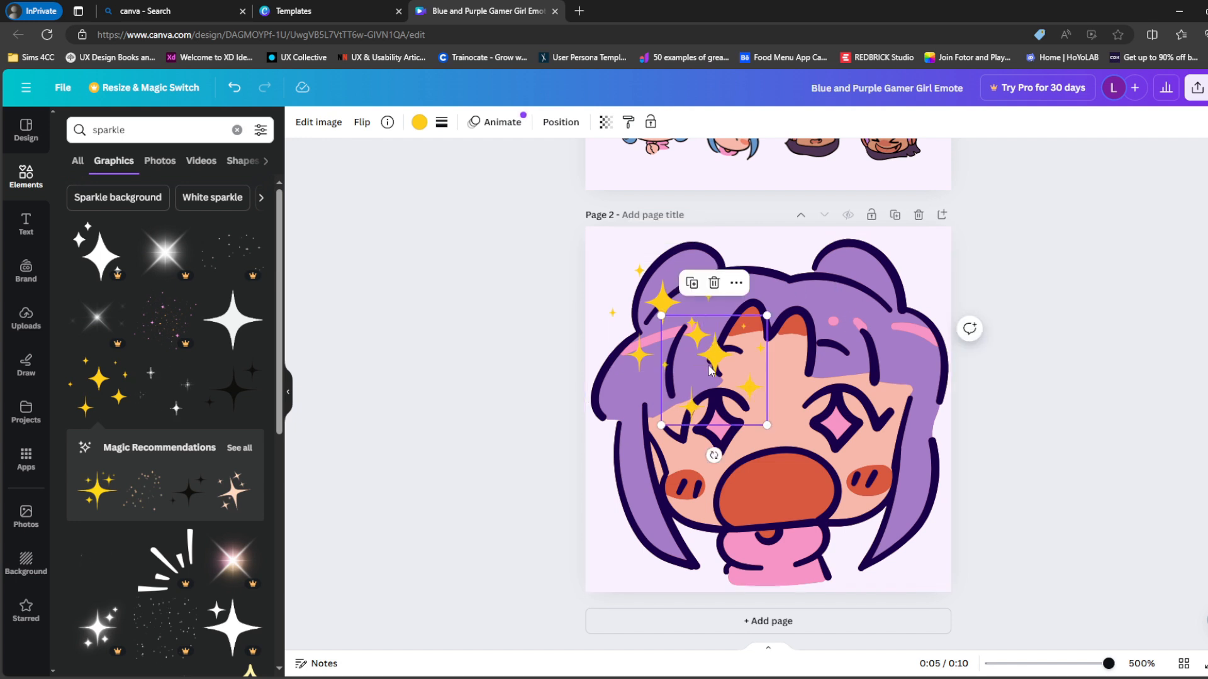
left_click_drag(717, 359, 899, 268)
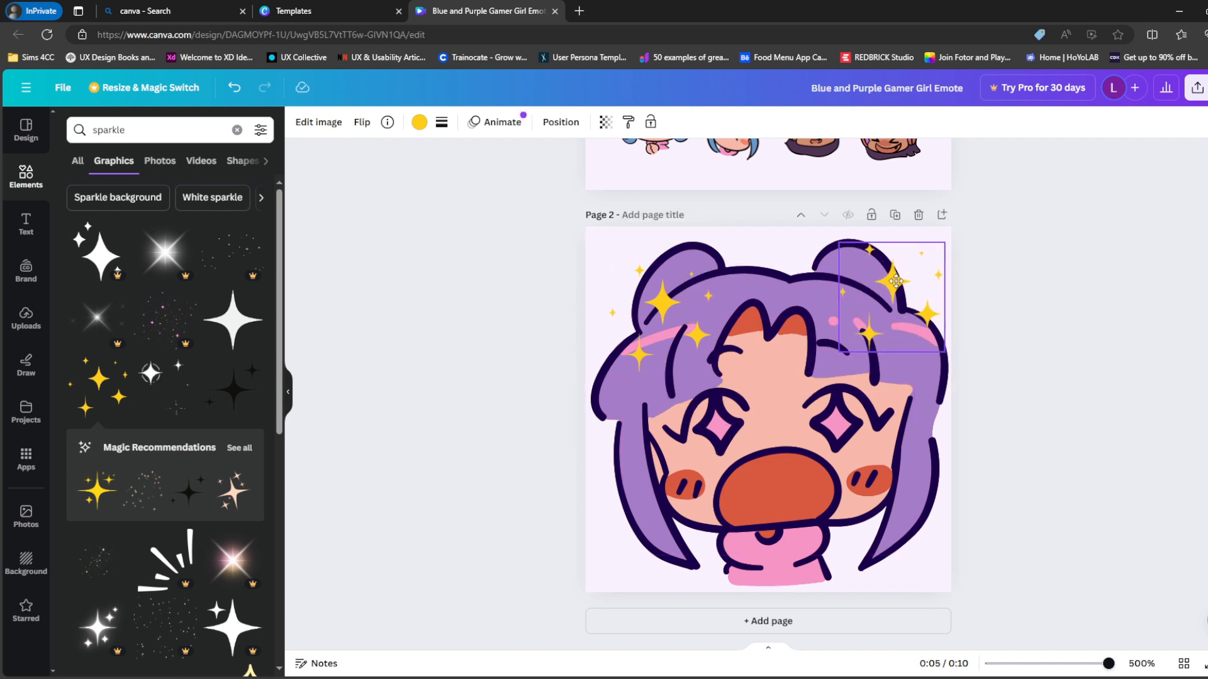
left_click(993, 523)
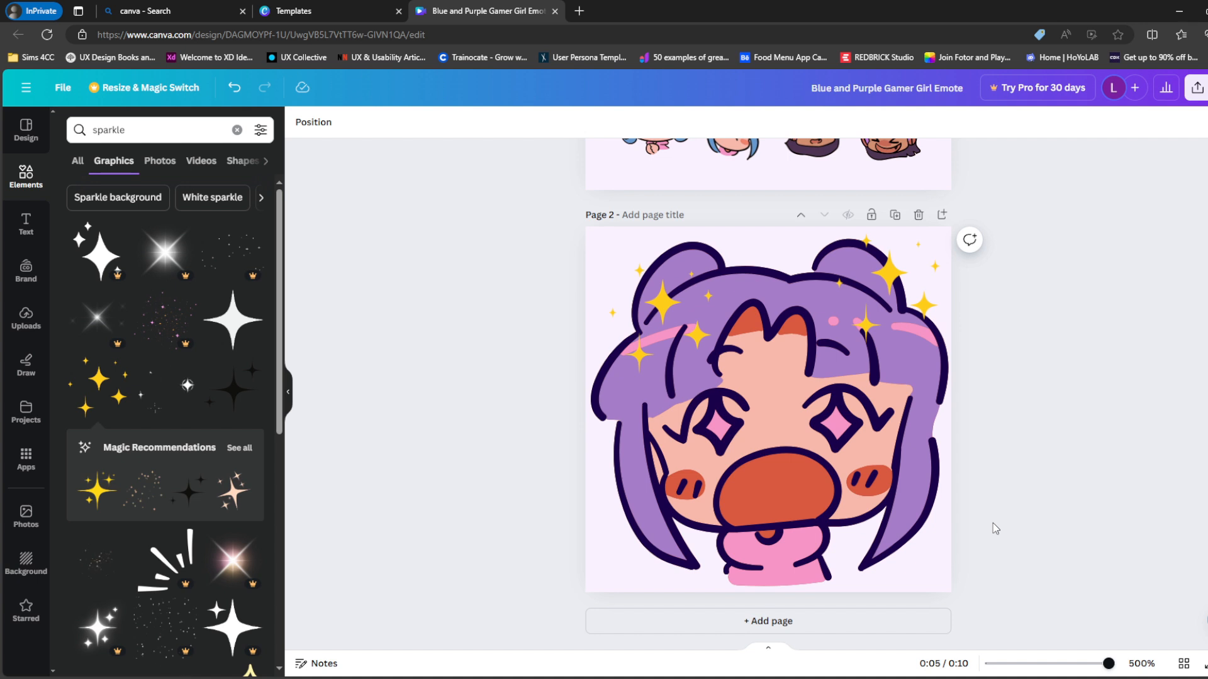
Step: Search the elements for "heart" graphics
left_click(150, 132)
type("heart")
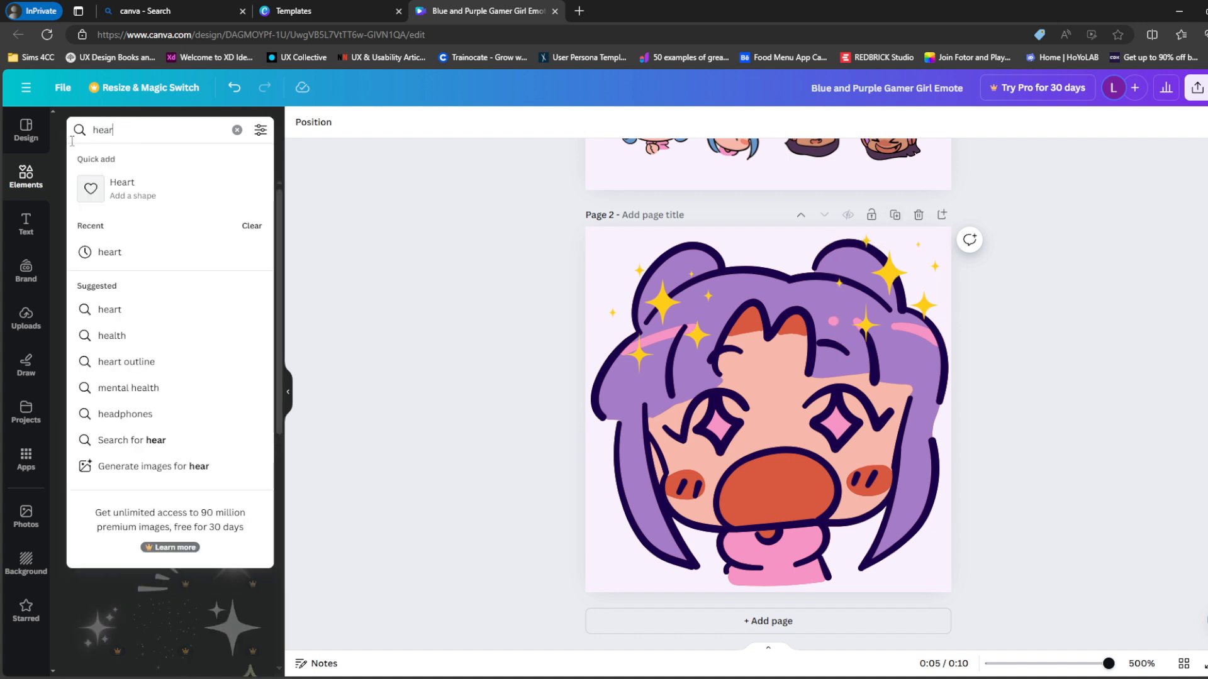
key("Return")
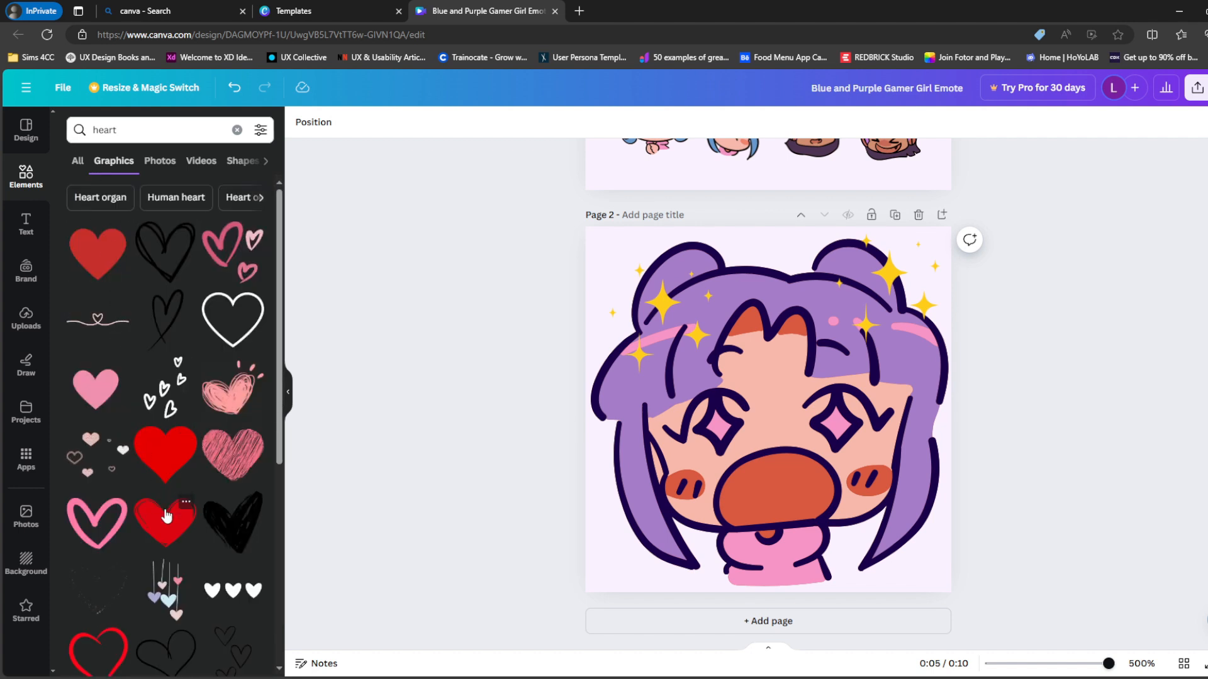
Step: Try a small red heart graphic beside the emote's left hair bun on page 2, and delete it
left_click(81, 236)
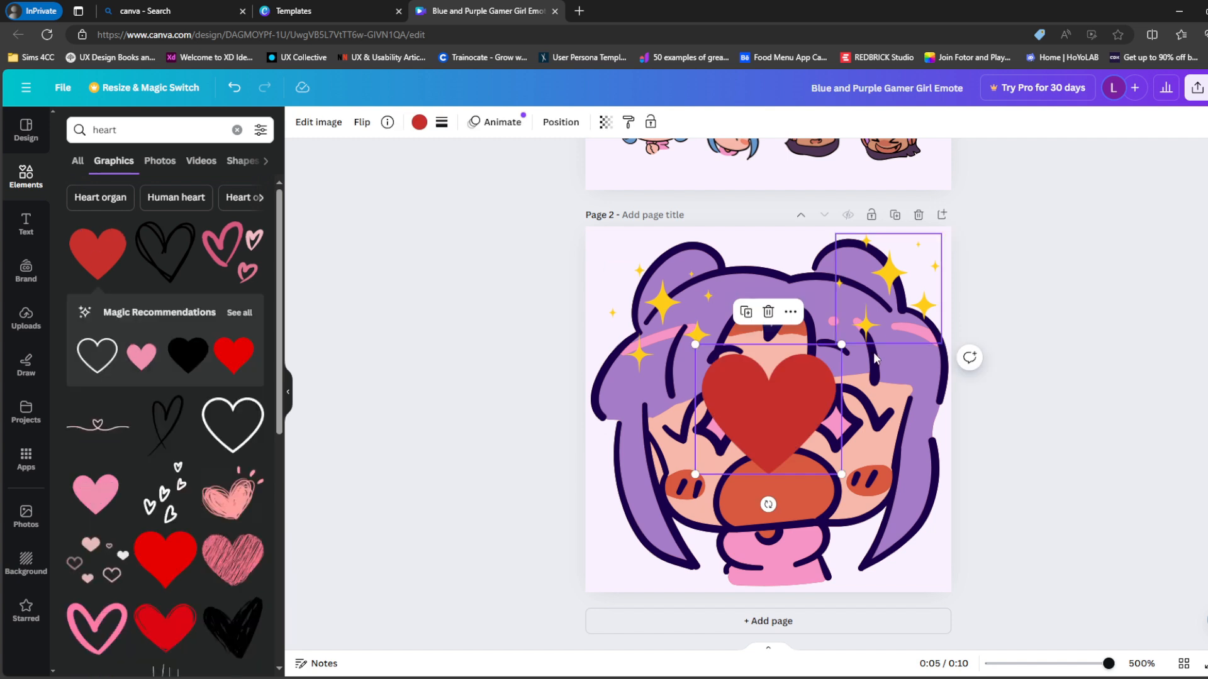
left_click_drag(692, 342, 611, 274)
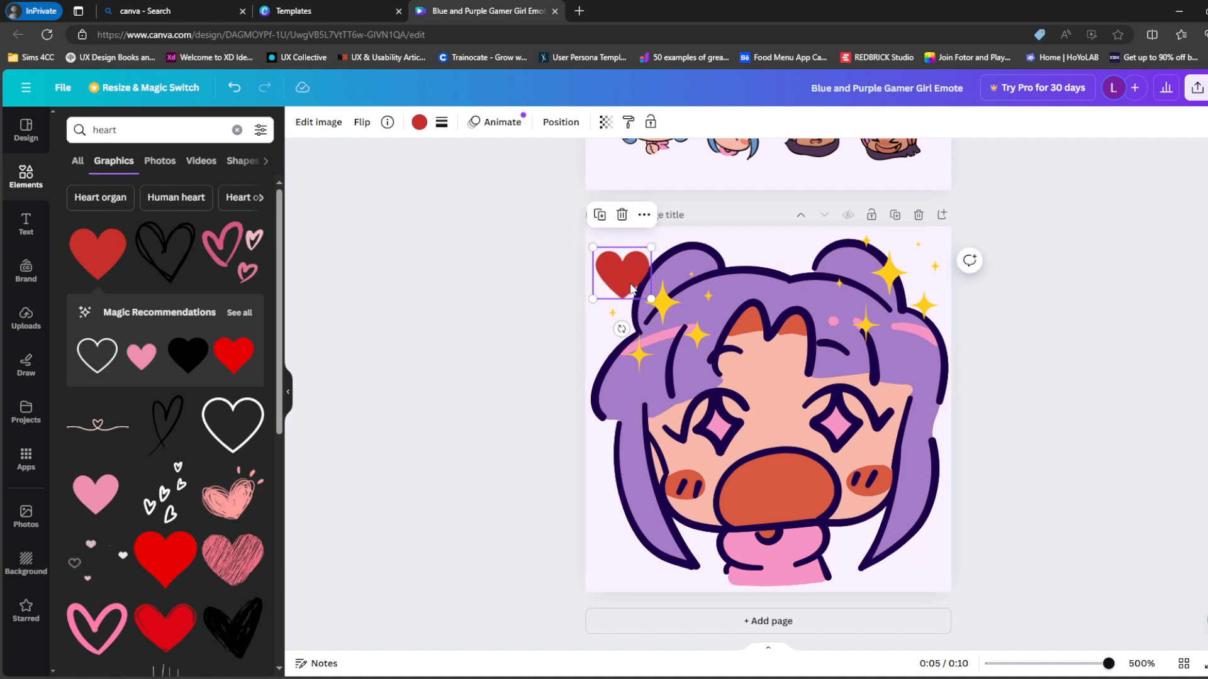
key("Delete")
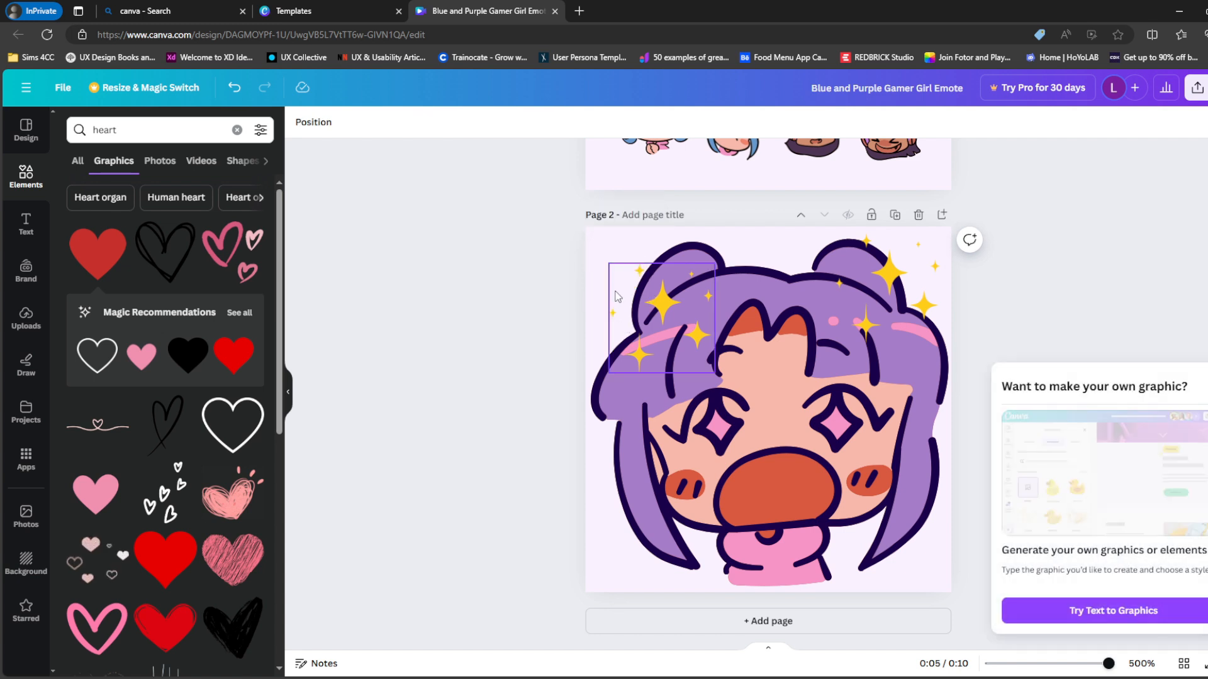
Step: Try purple, orchid and bright red on the left sparkle cluster, and set its color back to yellow
left_click(662, 316)
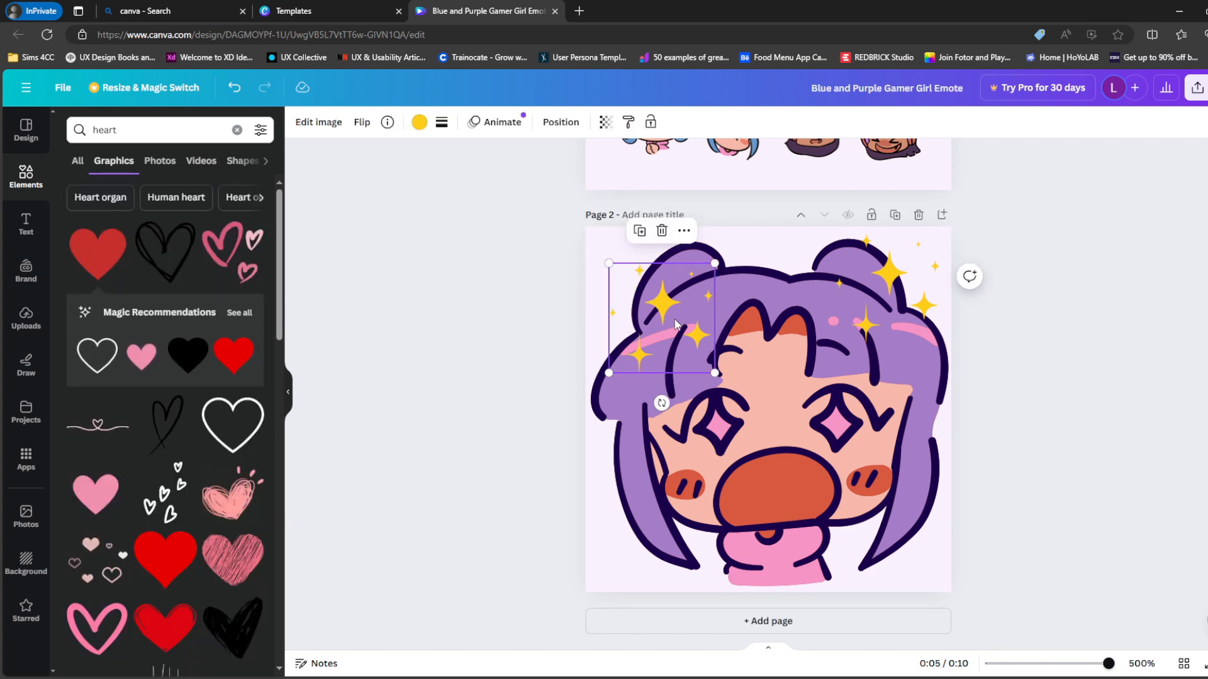
left_click(419, 126)
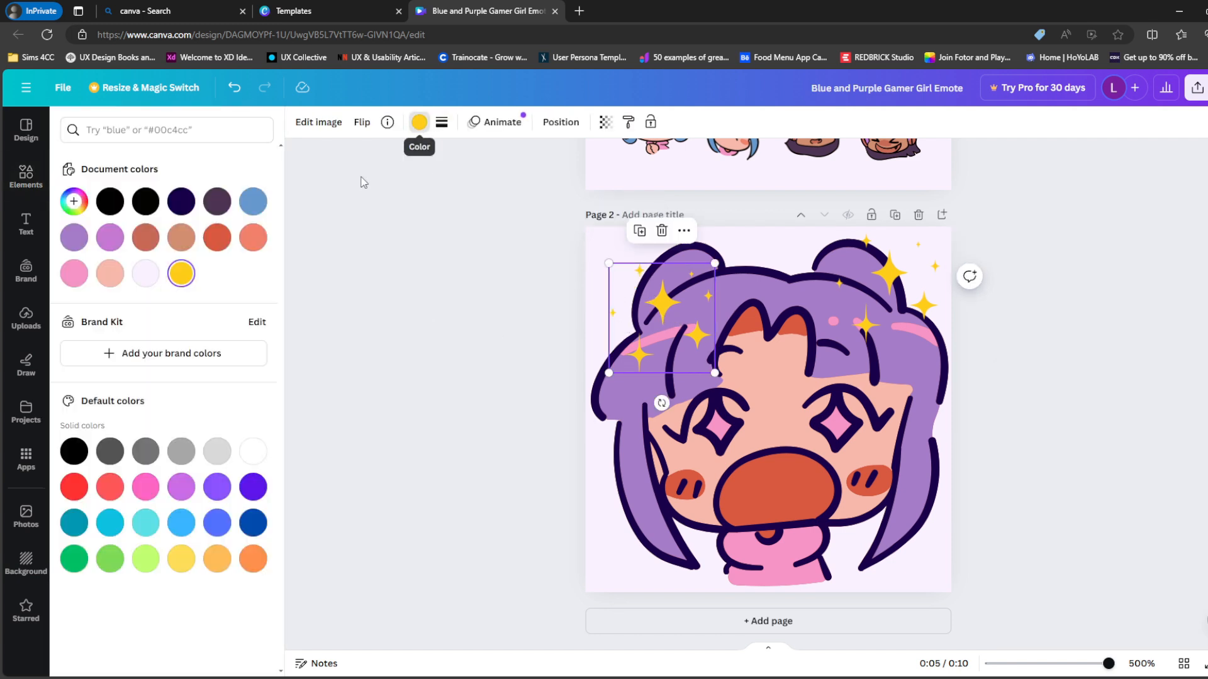
left_click(71, 242)
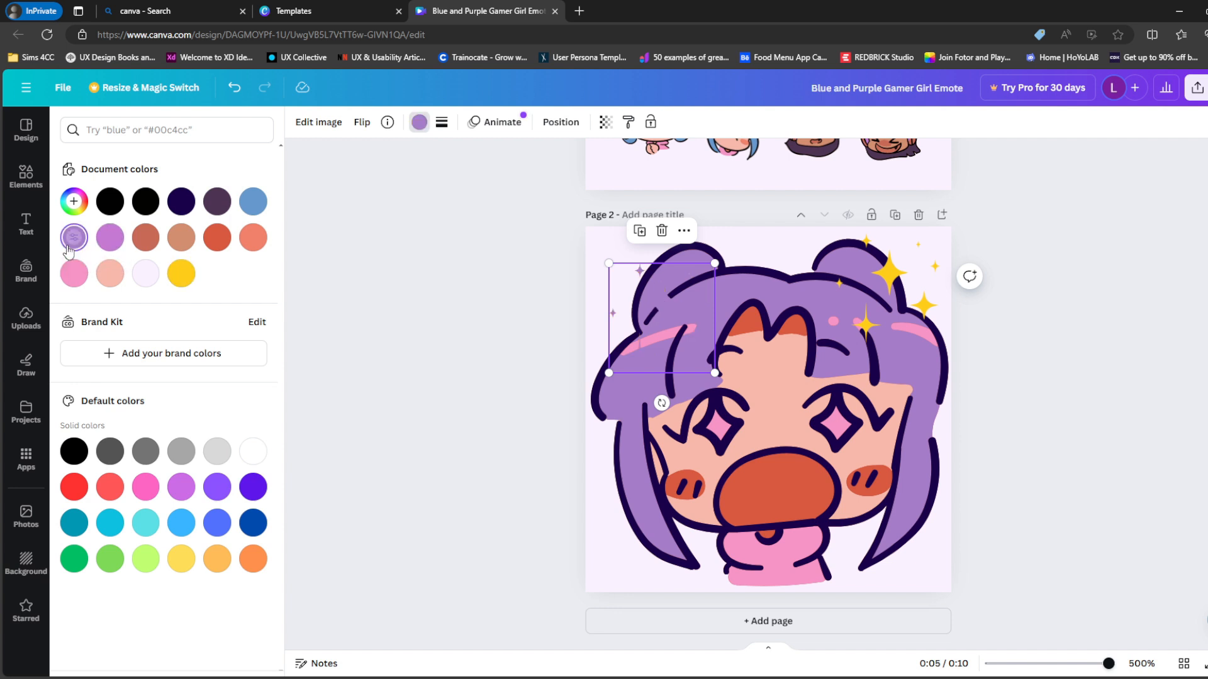
left_click(111, 241)
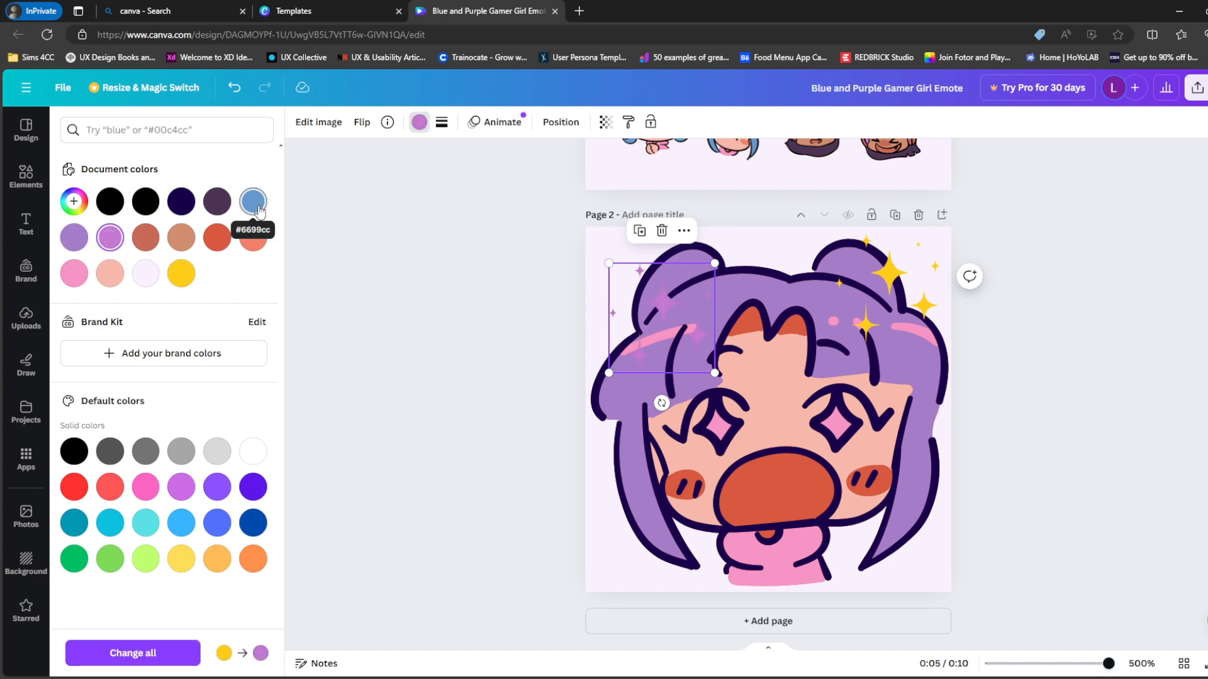
left_click(66, 491)
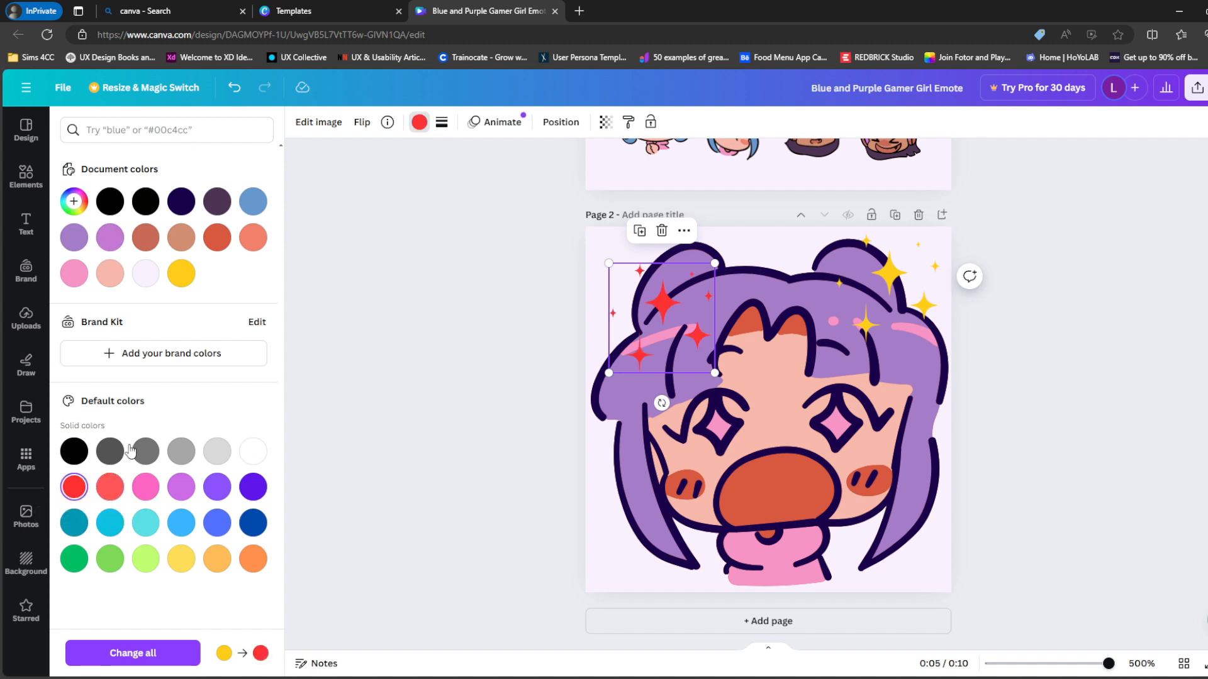
left_click(181, 275)
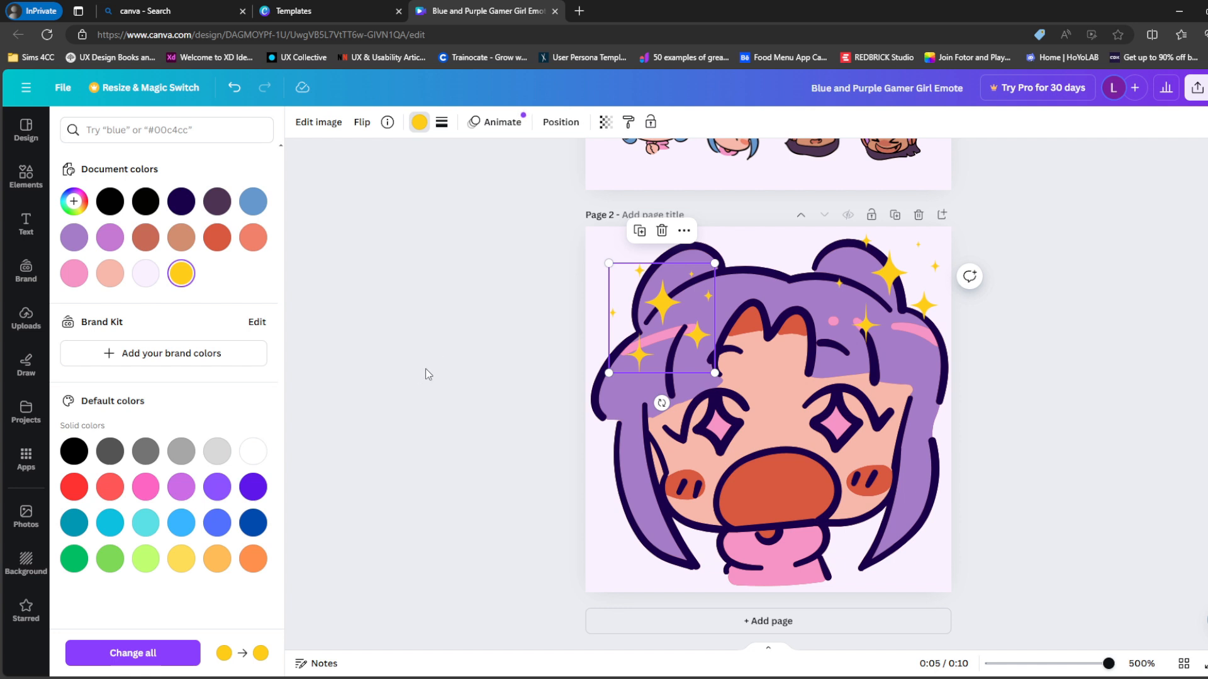
left_click(460, 364)
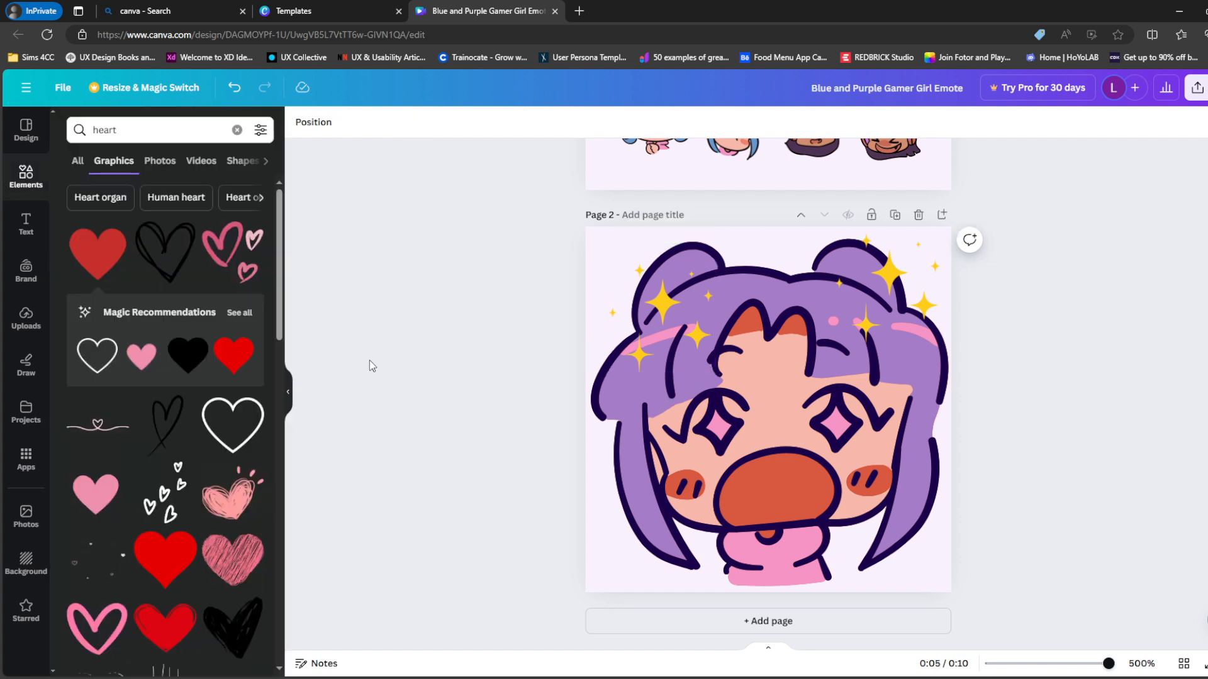
Step: Add the red heart graphic to page 2, try blue and yellow as its color, and delete the heart
left_click(97, 252)
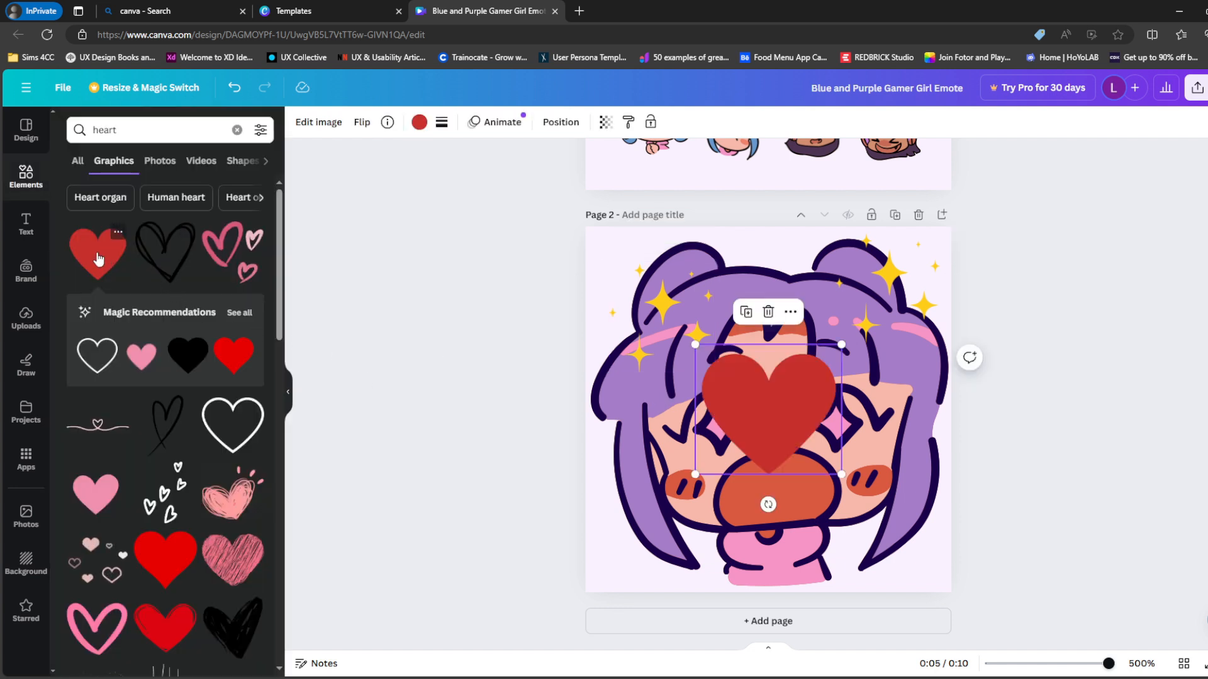
left_click(419, 122)
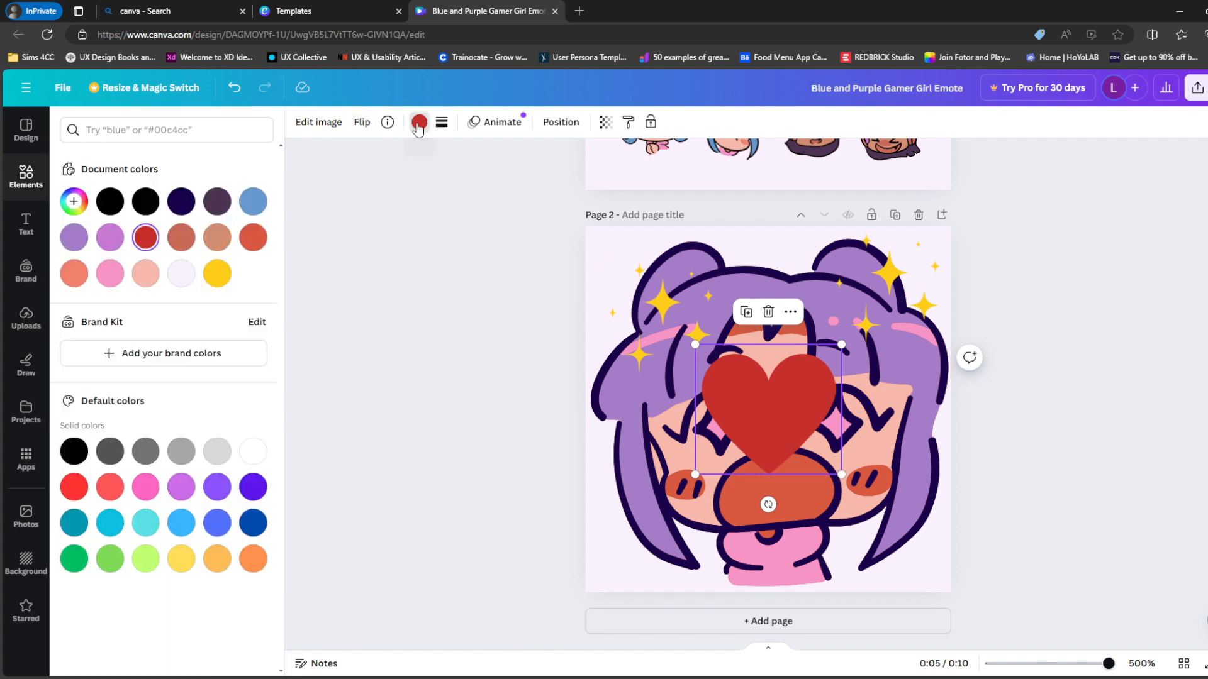
left_click(257, 209)
left_click(217, 273)
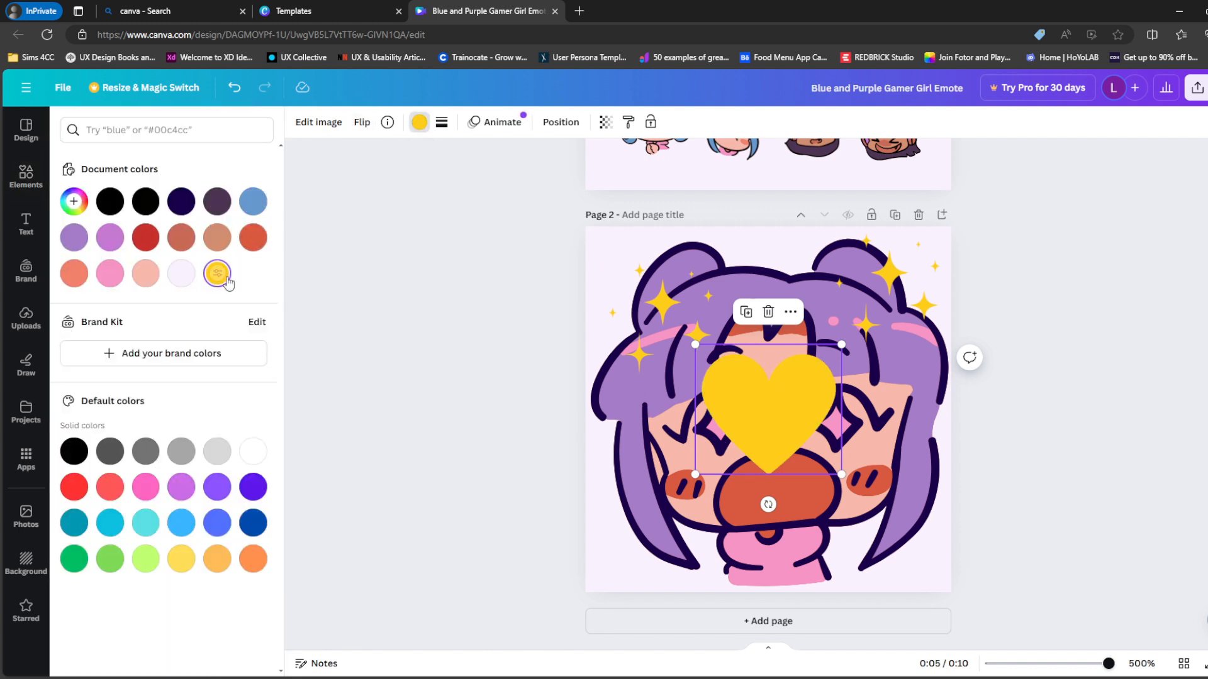
left_click(768, 312)
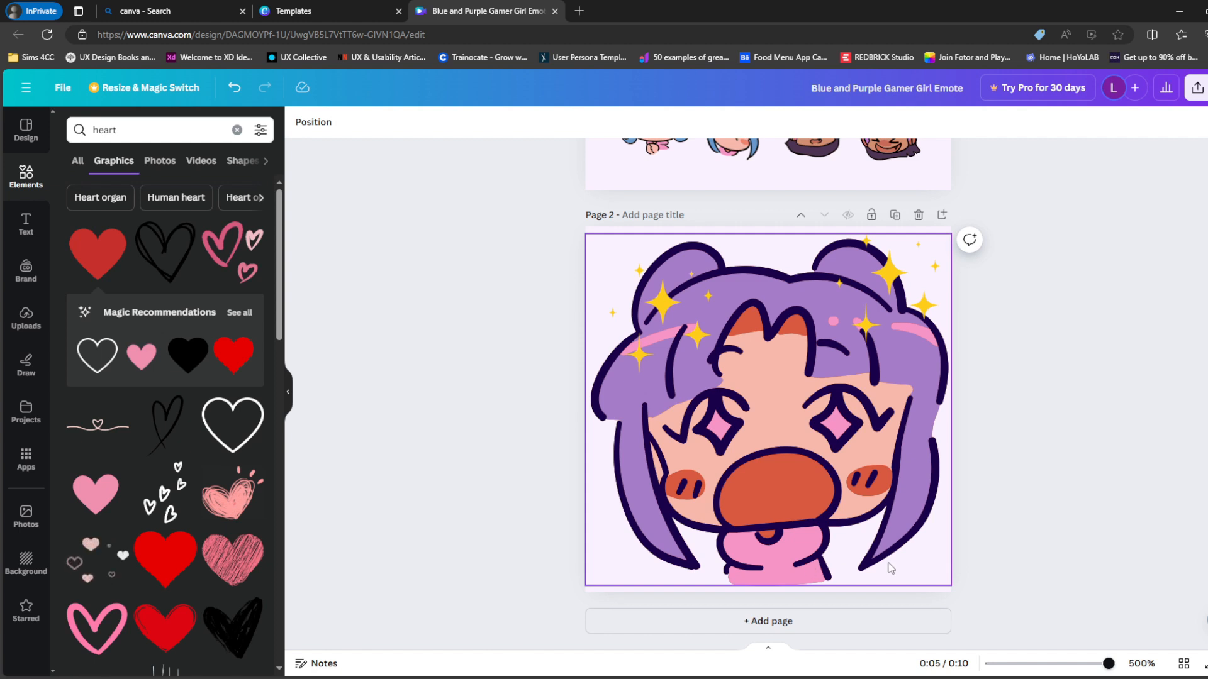
left_click(927, 574)
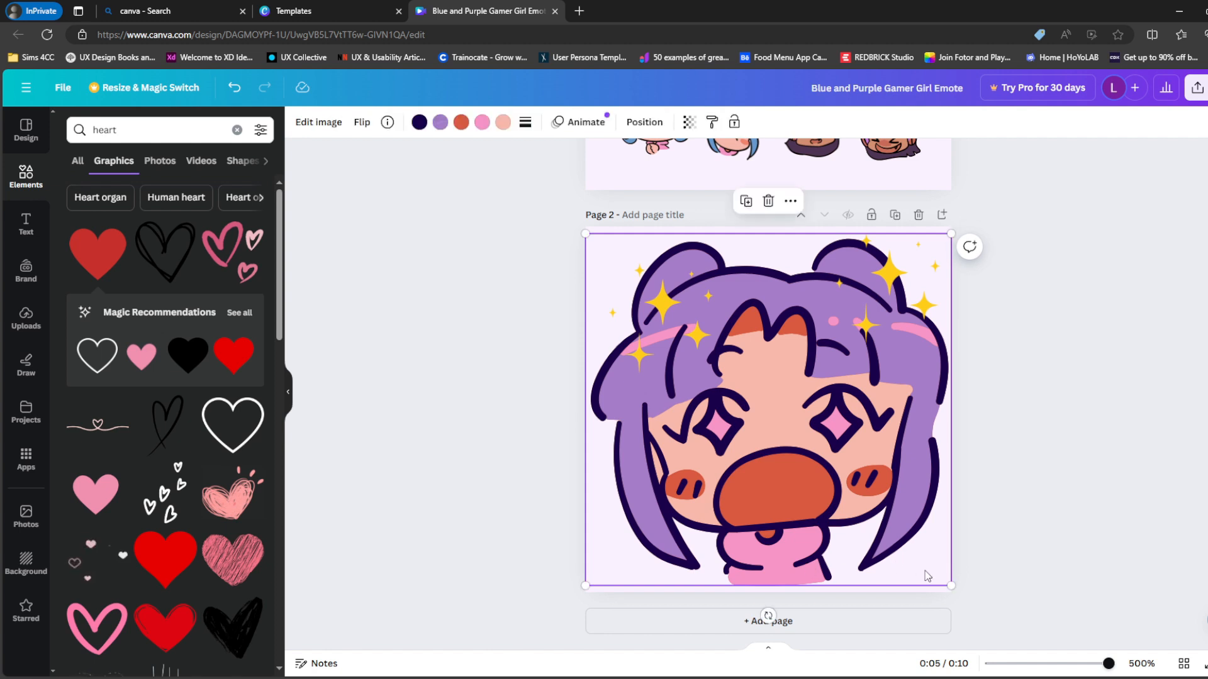
left_click(463, 431)
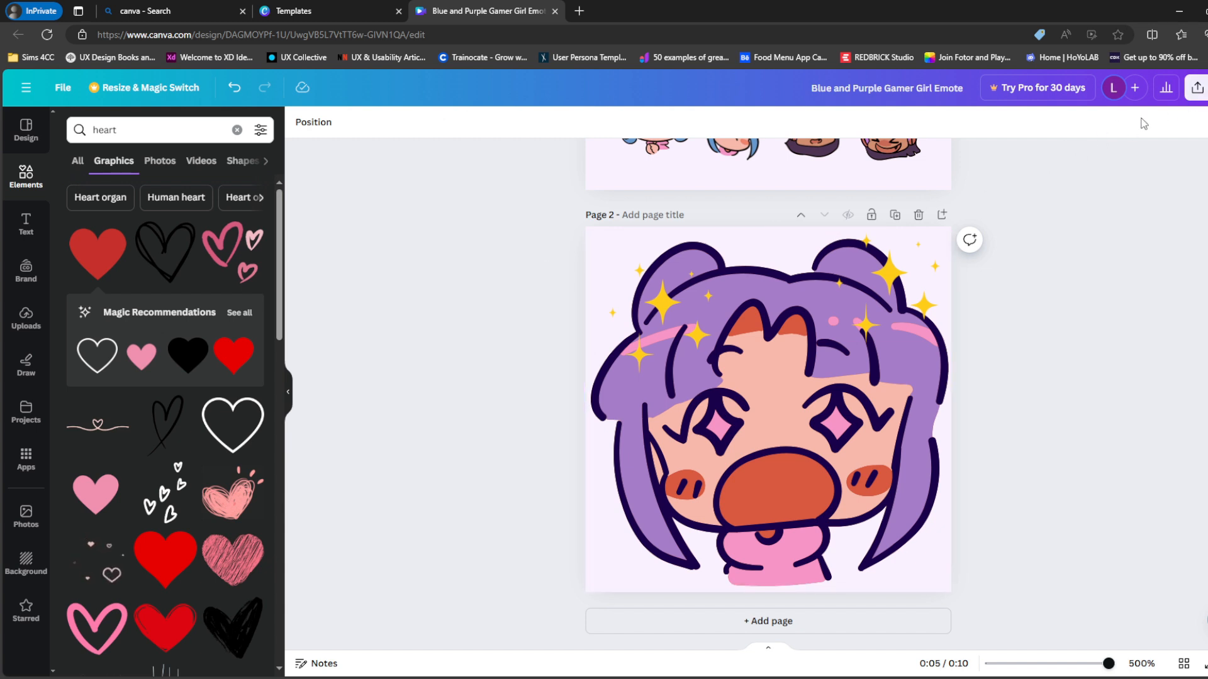
Step: Try to change the export size of a PNG download limited to page 2, and dismiss the upgrade offer
left_click(1197, 88)
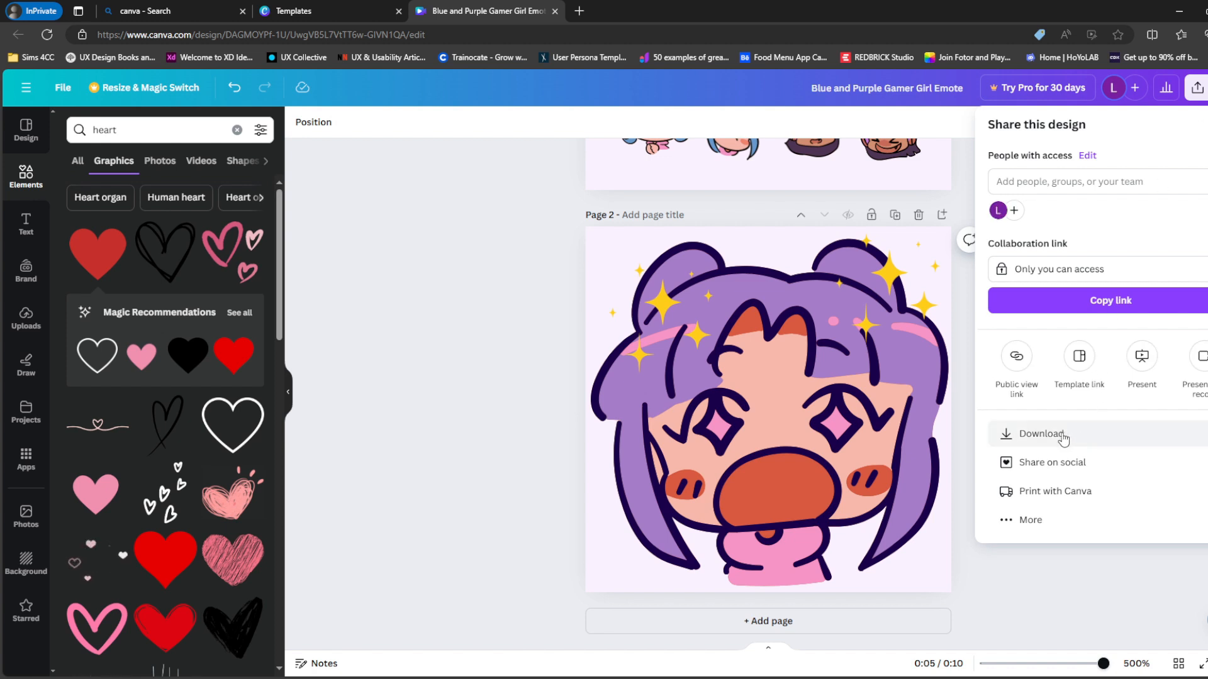
left_click(1030, 437)
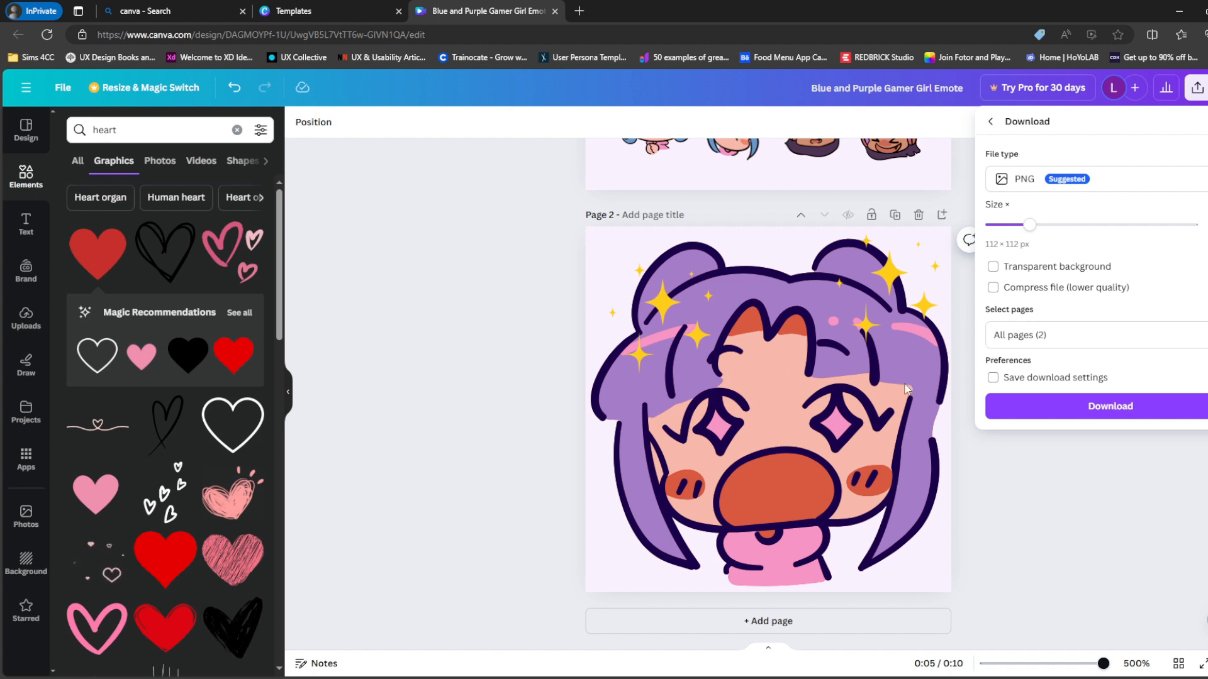
left_click(1082, 335)
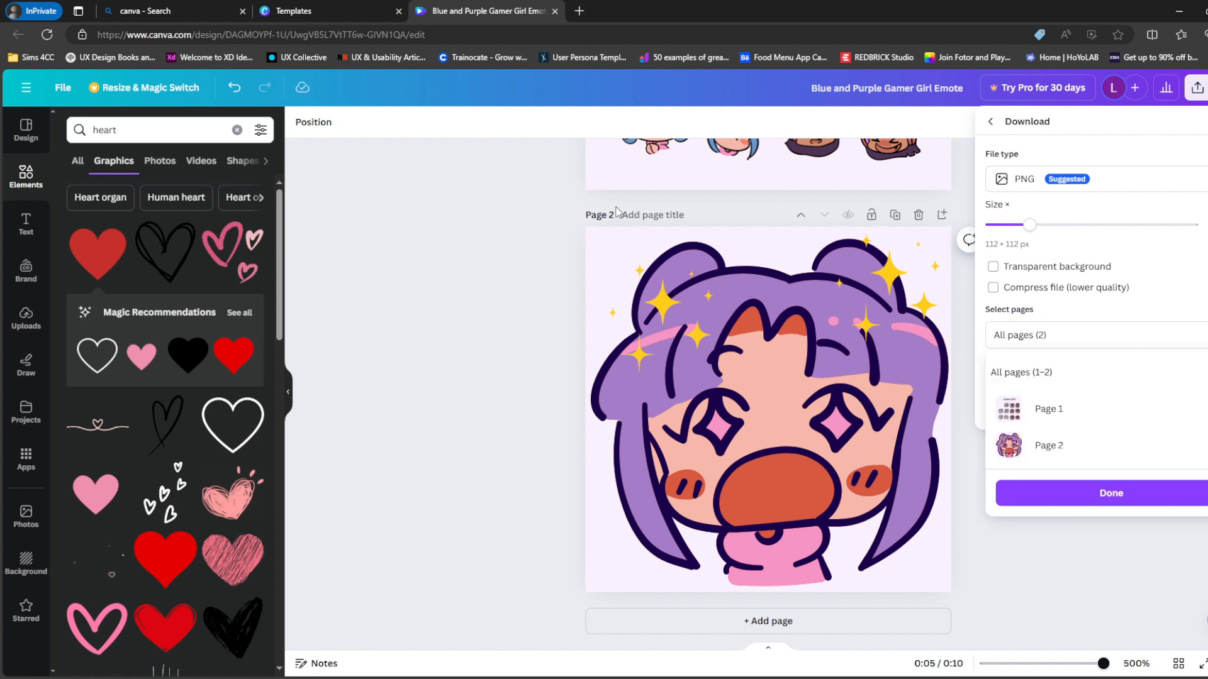
left_click(1201, 372)
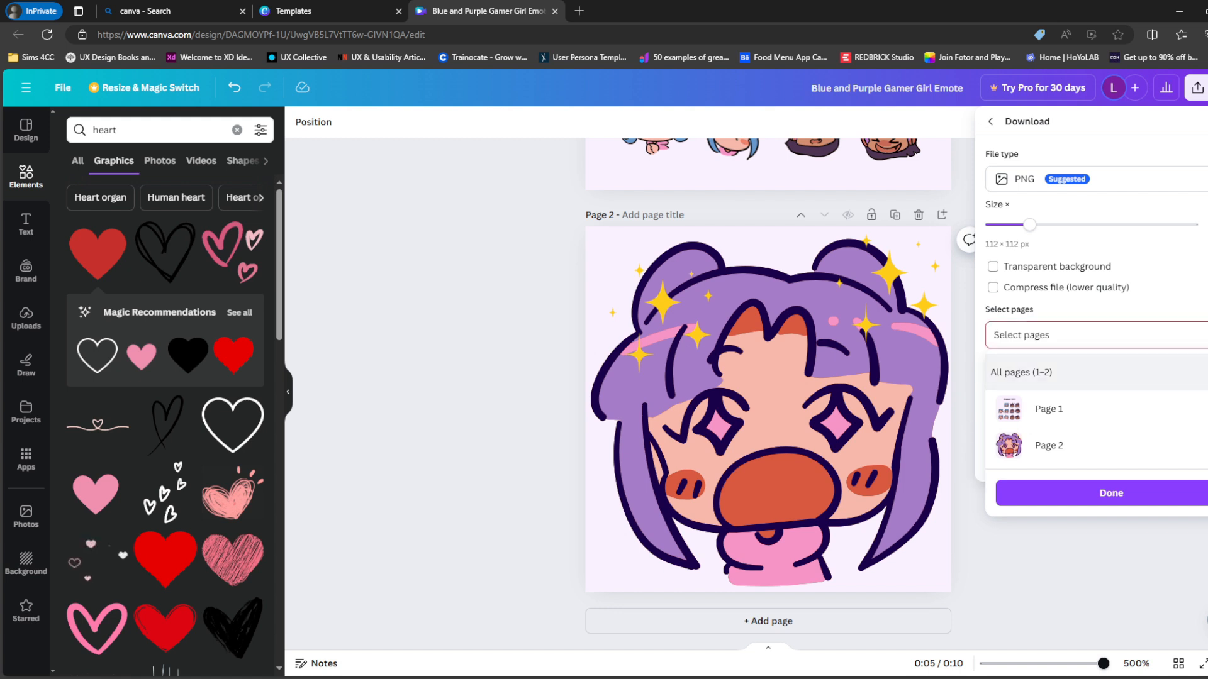
left_click(1202, 445)
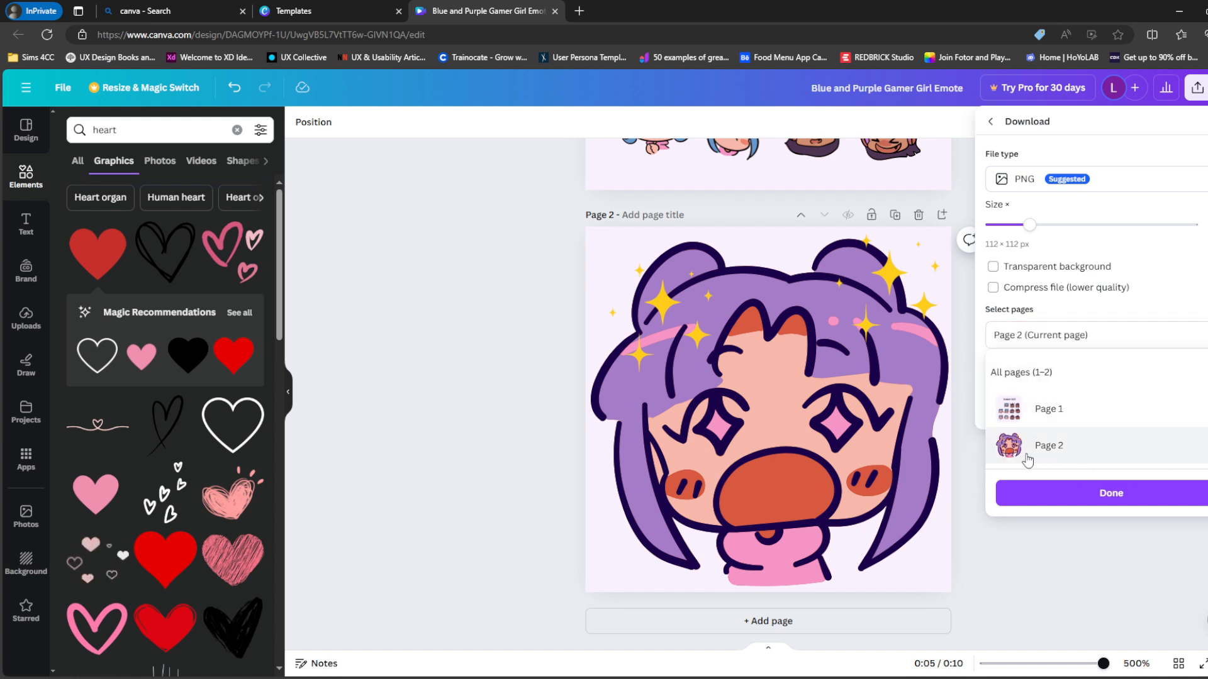
left_click(1108, 494)
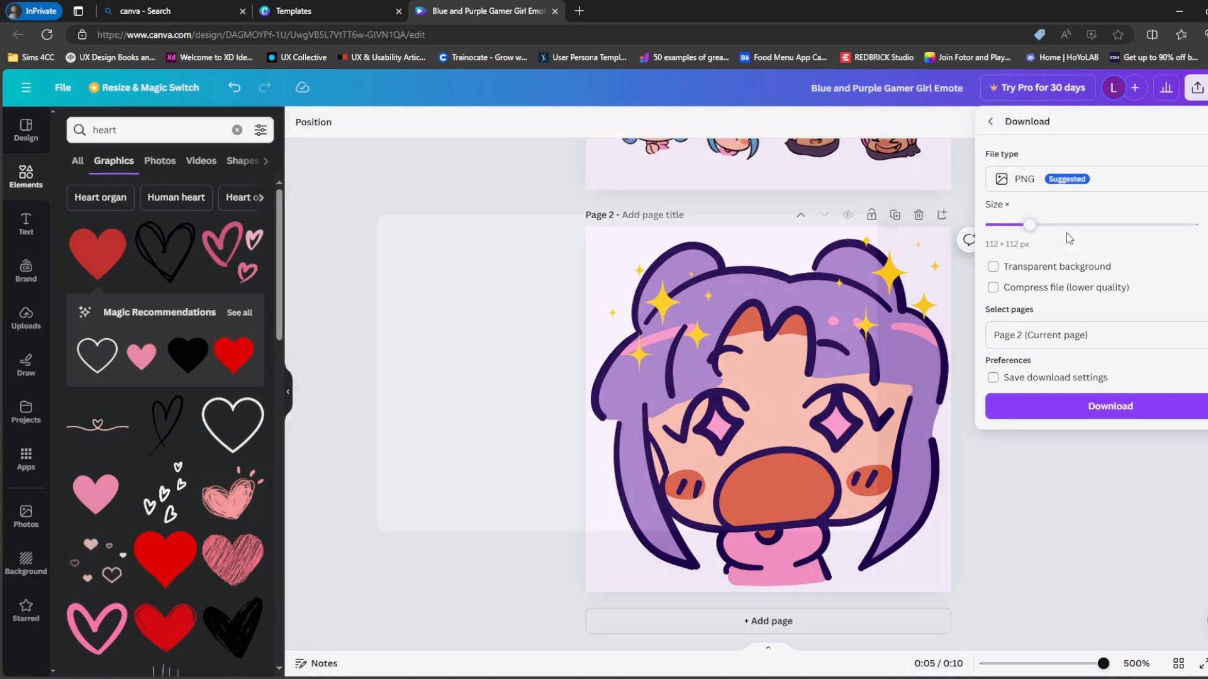
left_click(1066, 233)
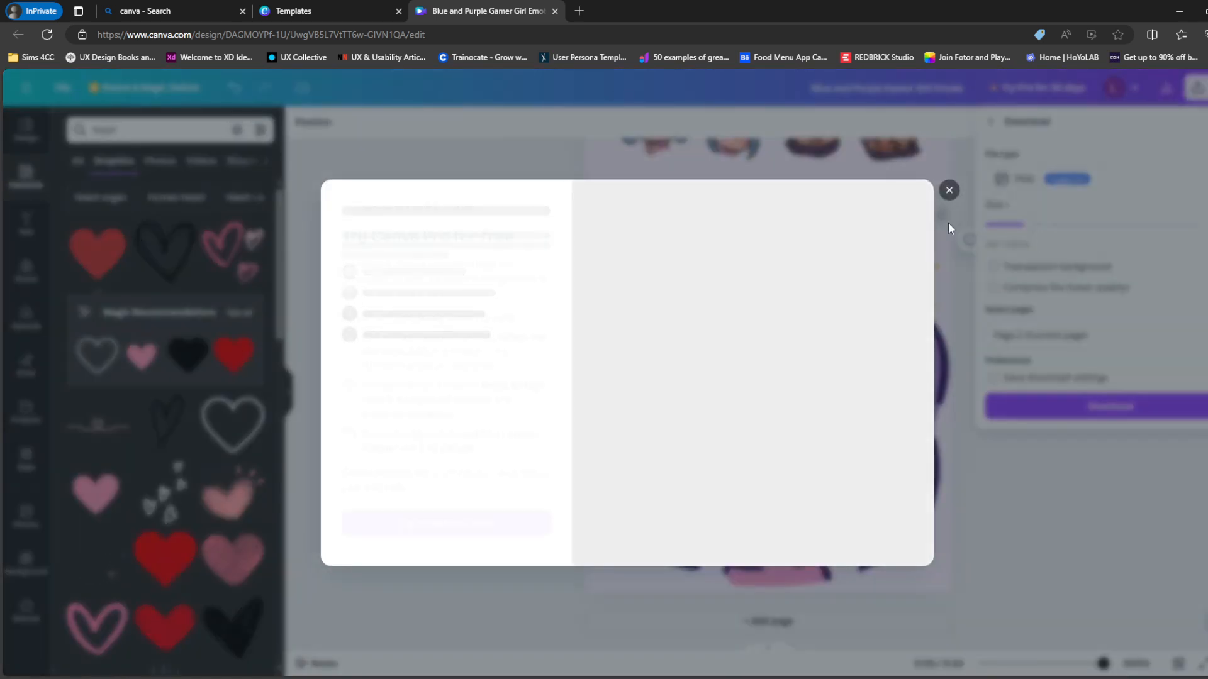
left_click(948, 189)
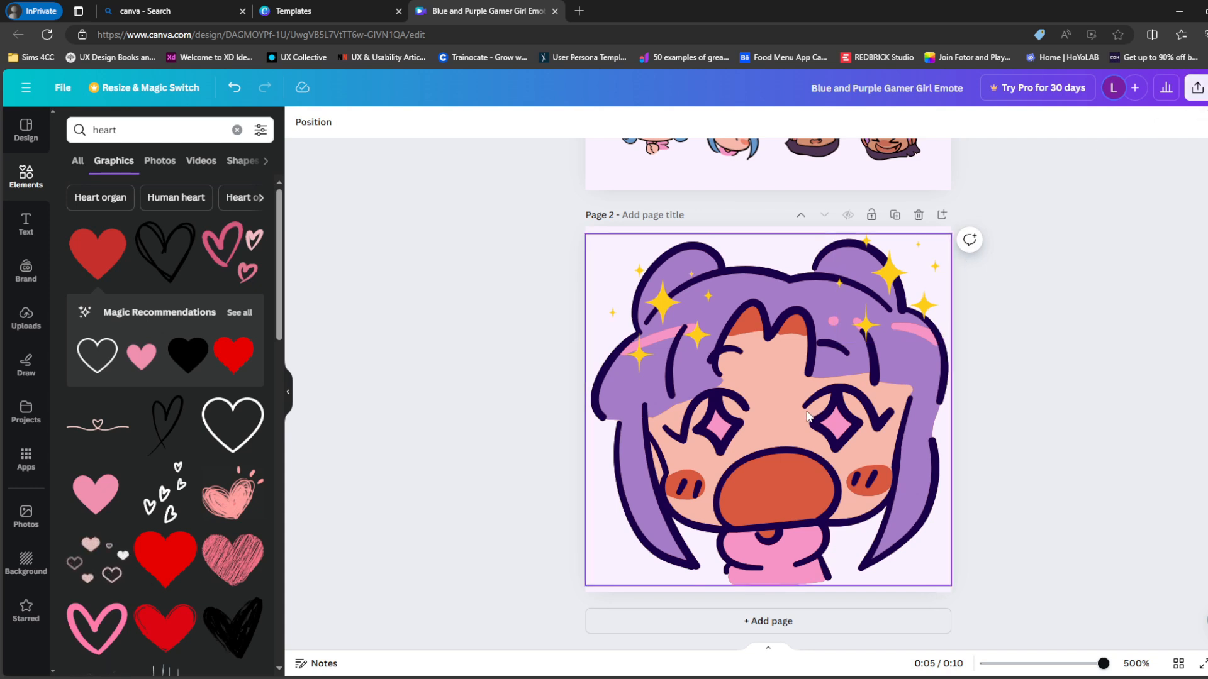
Step: Download only page 2 of the design as a PNG
left_click(1197, 88)
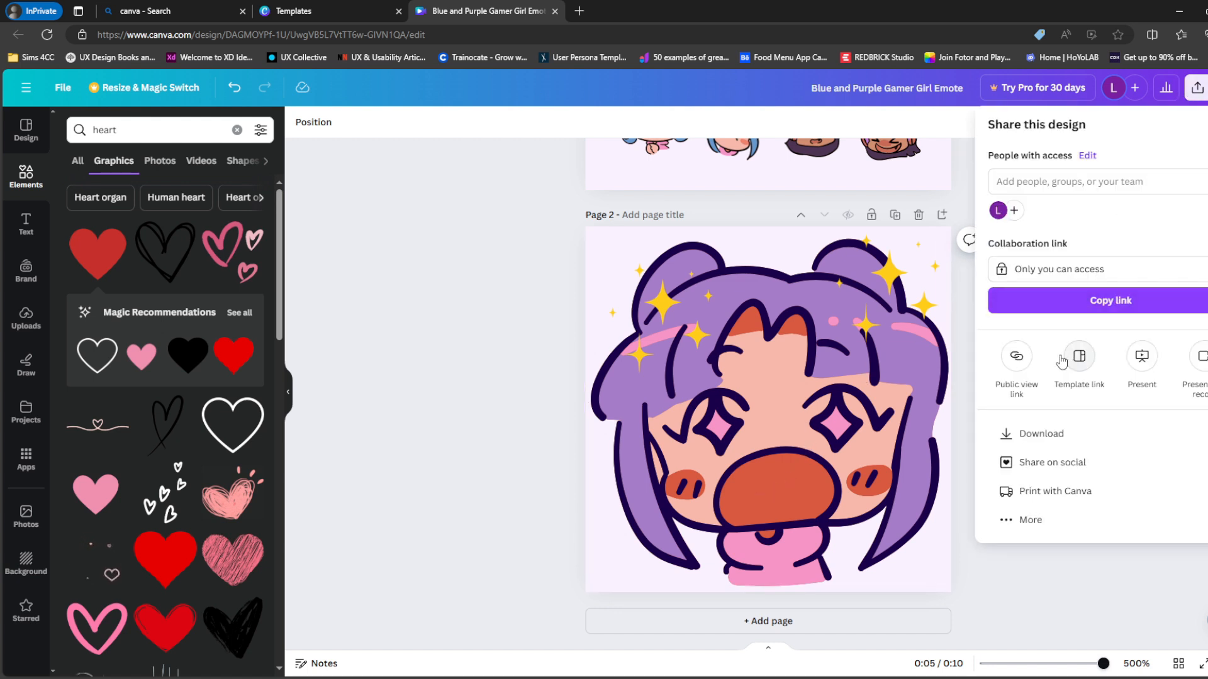
left_click(1187, 435)
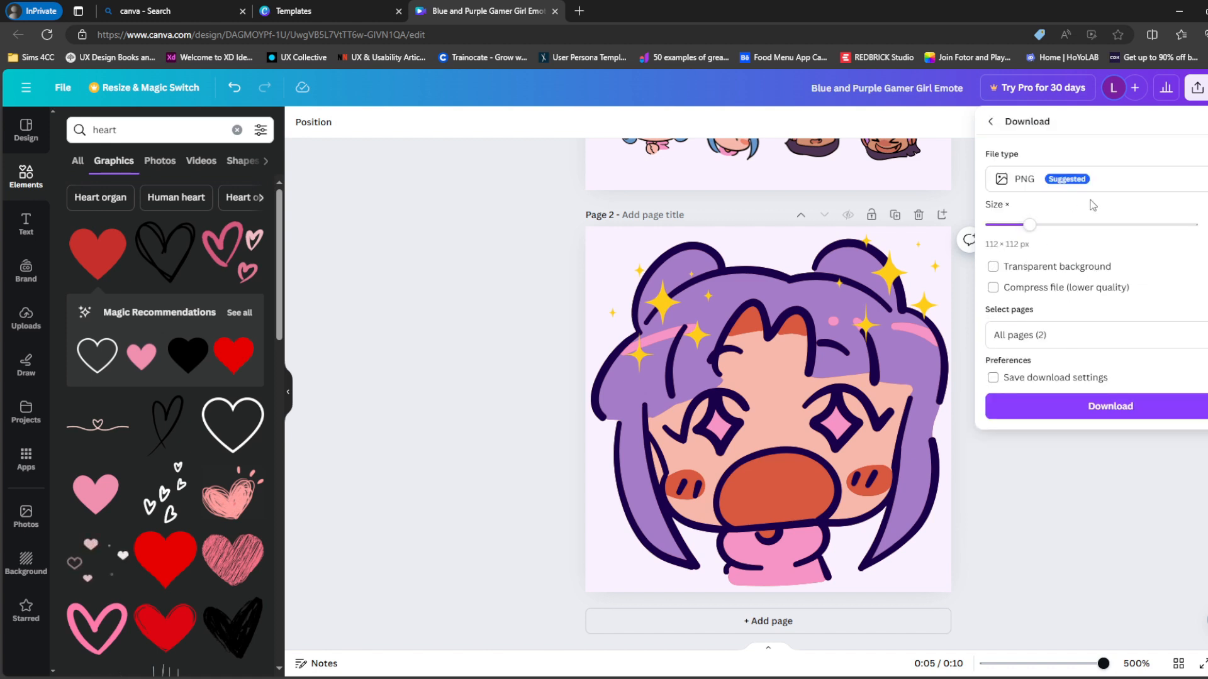
left_click(1096, 334)
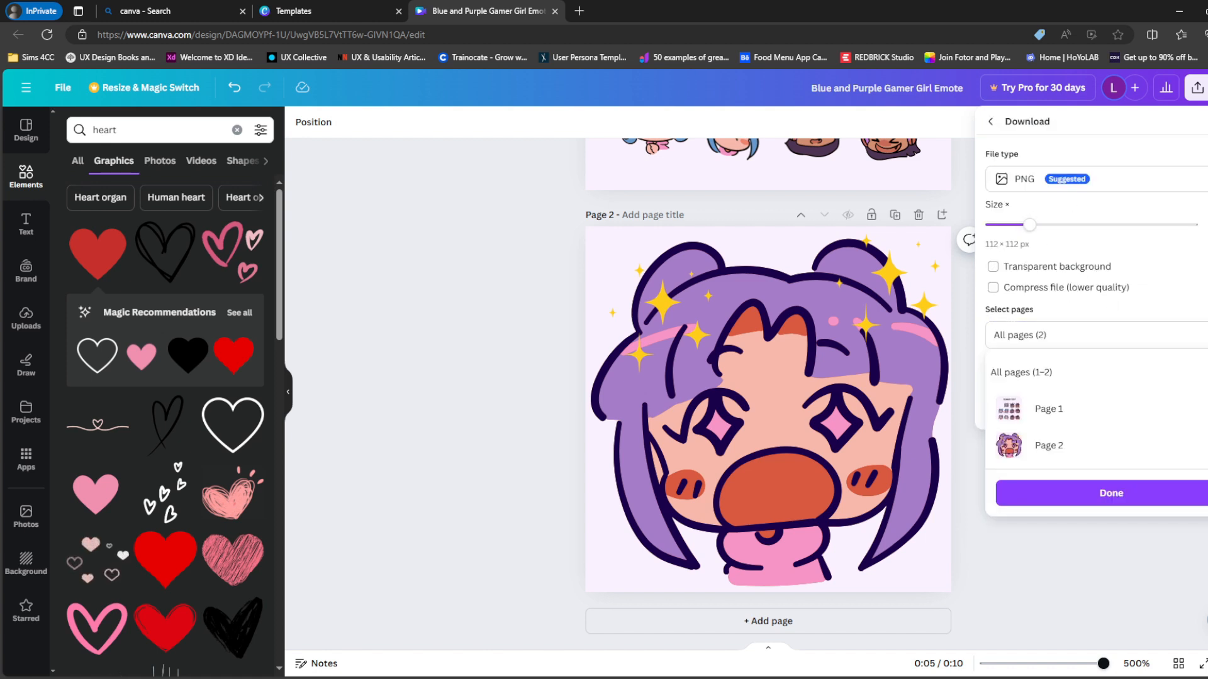
left_click(1021, 372)
left_click(1049, 446)
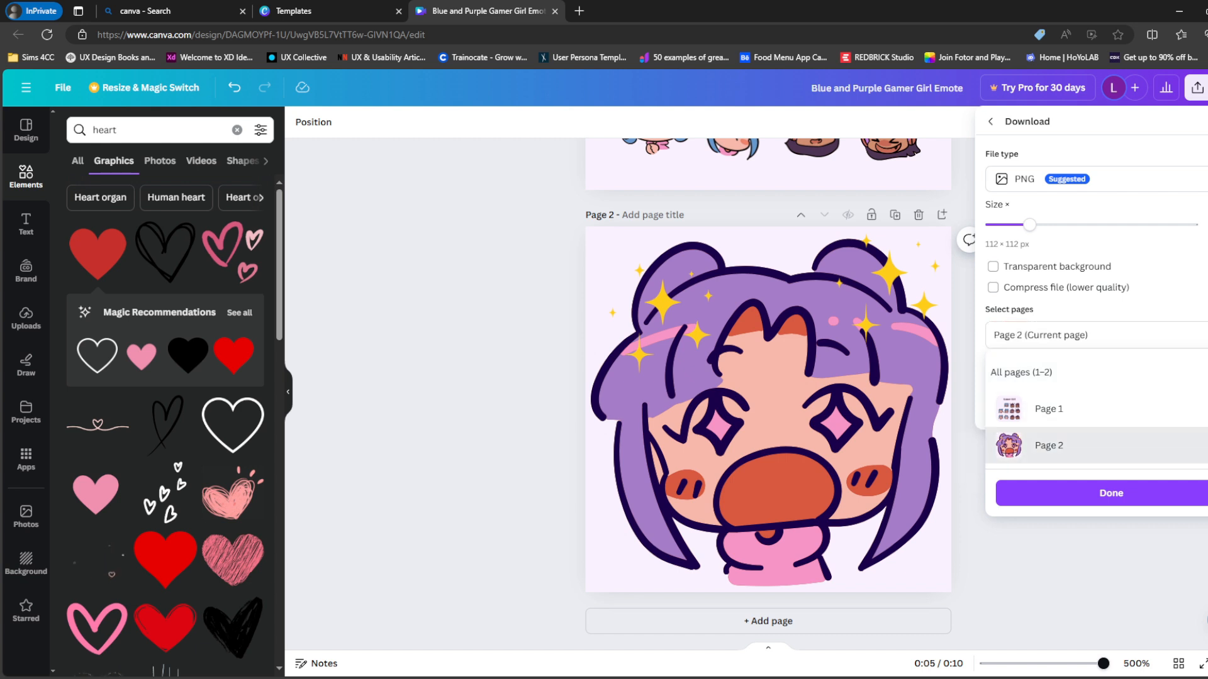
left_click(1111, 487)
left_click(1118, 409)
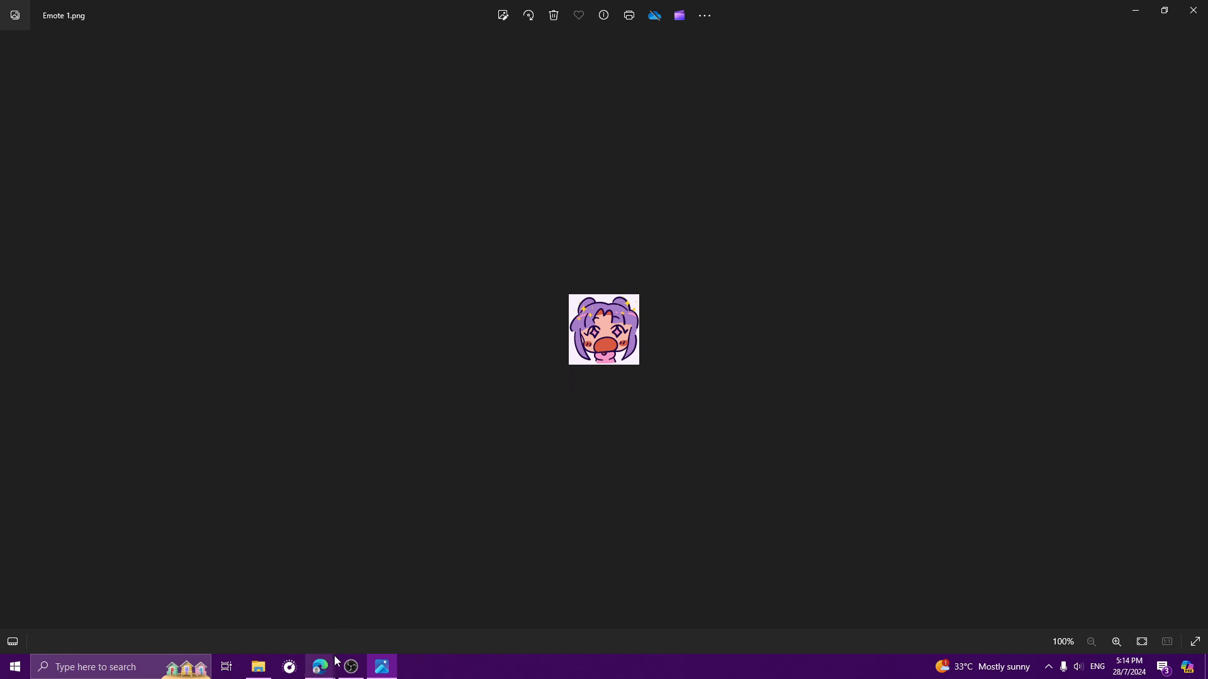
Step: Switch to the browser, search Bing for "remove bg free", and open the remove.bg website
mouse_move(326, 672)
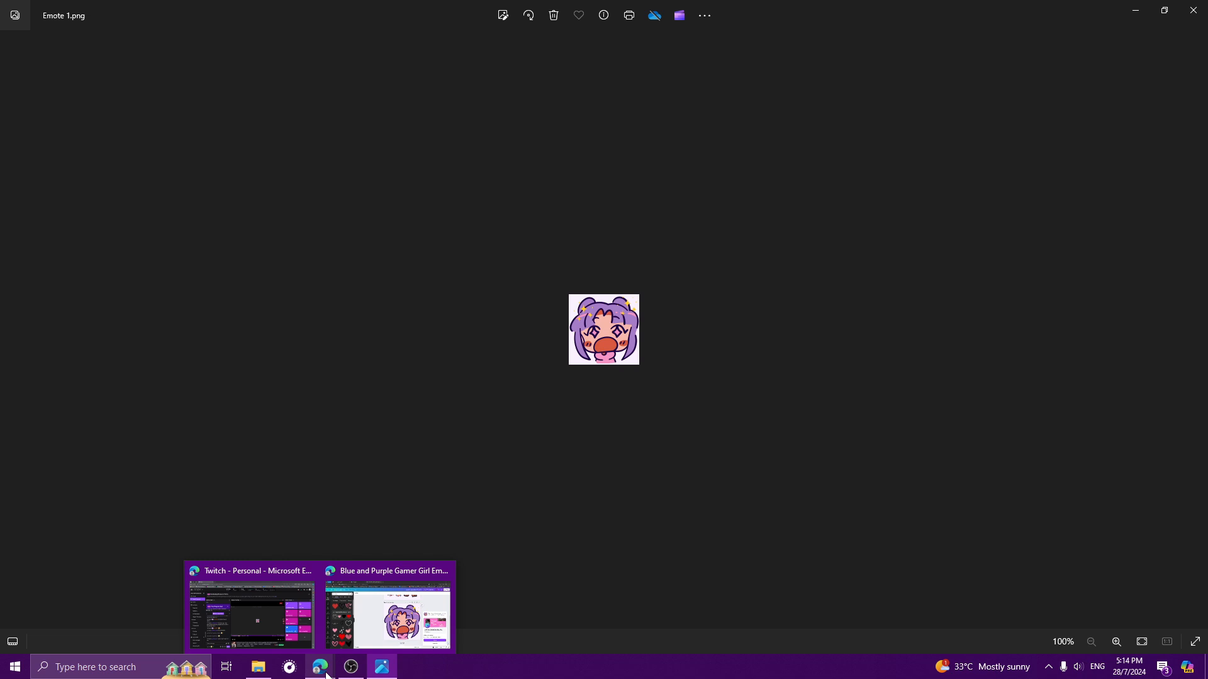
left_click(387, 630)
left_click_drag(165, 97, 134, 115)
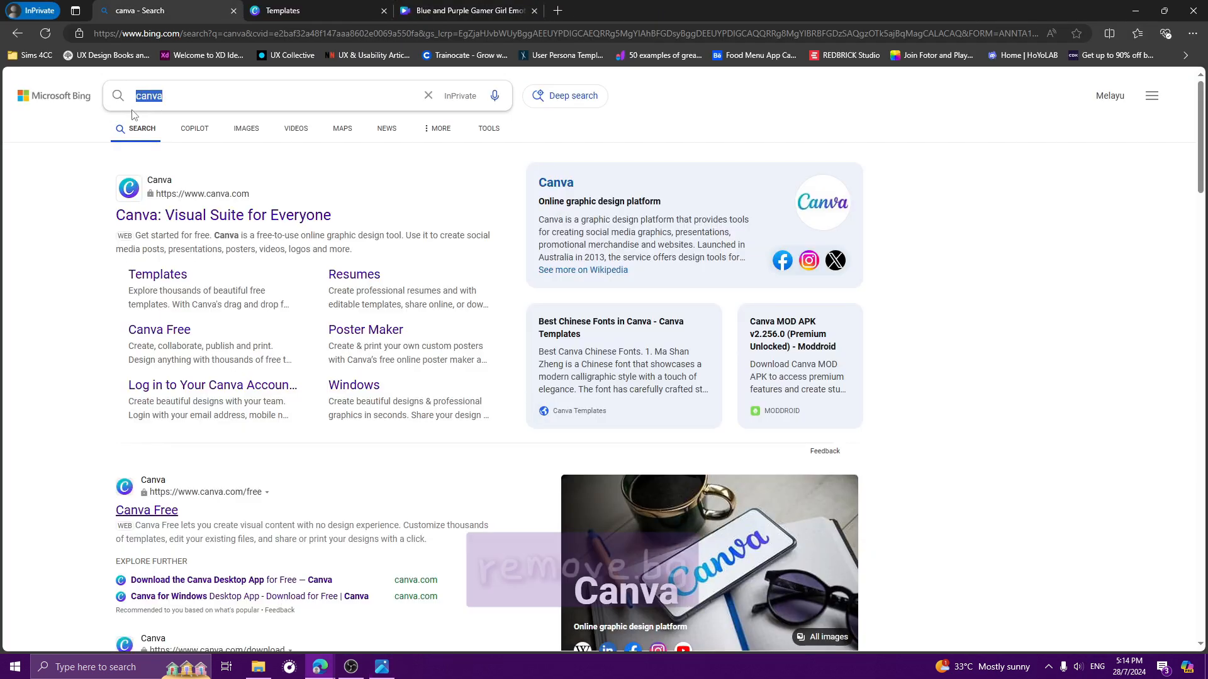
type("remove bg free")
key("Return")
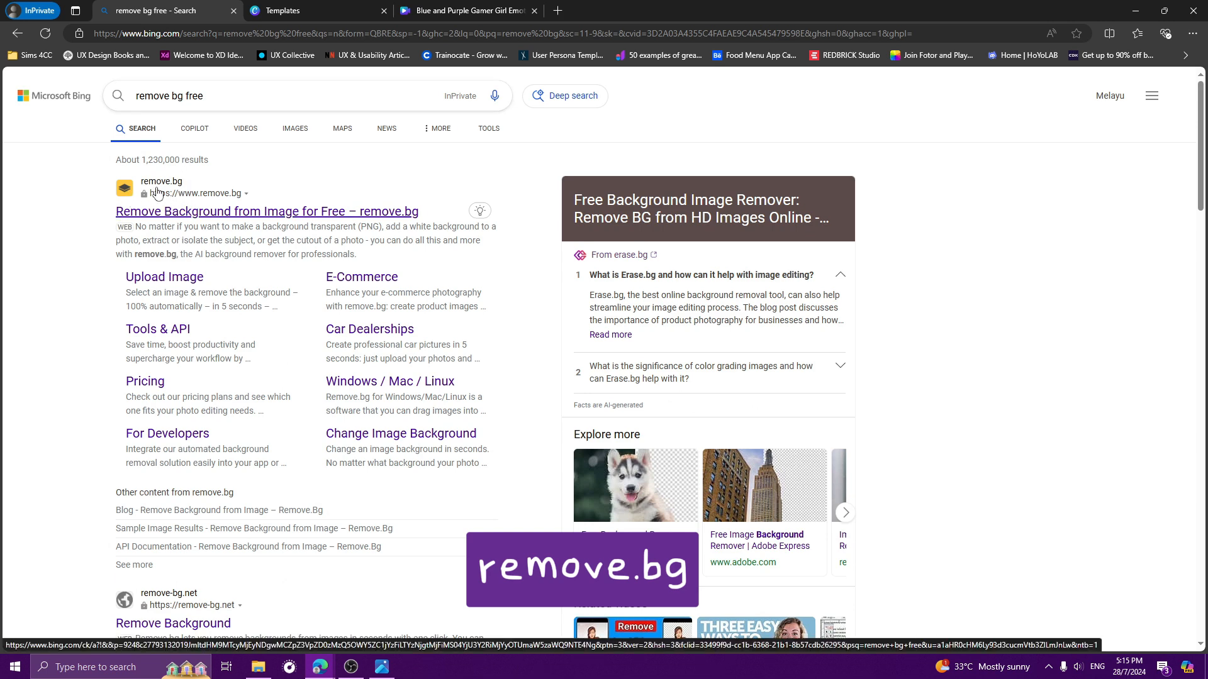
left_click(157, 193)
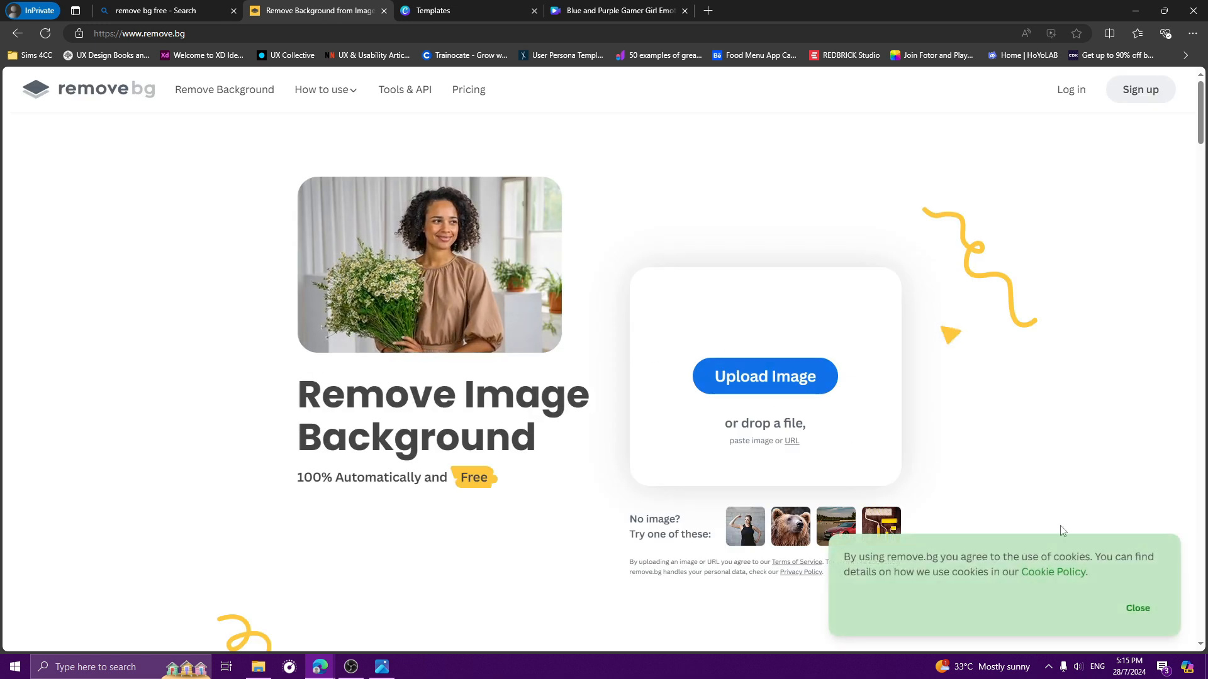
Step: Dismiss the cookie notice and upload the Emote 1 image from Downloads for background removal
left_click(1132, 606)
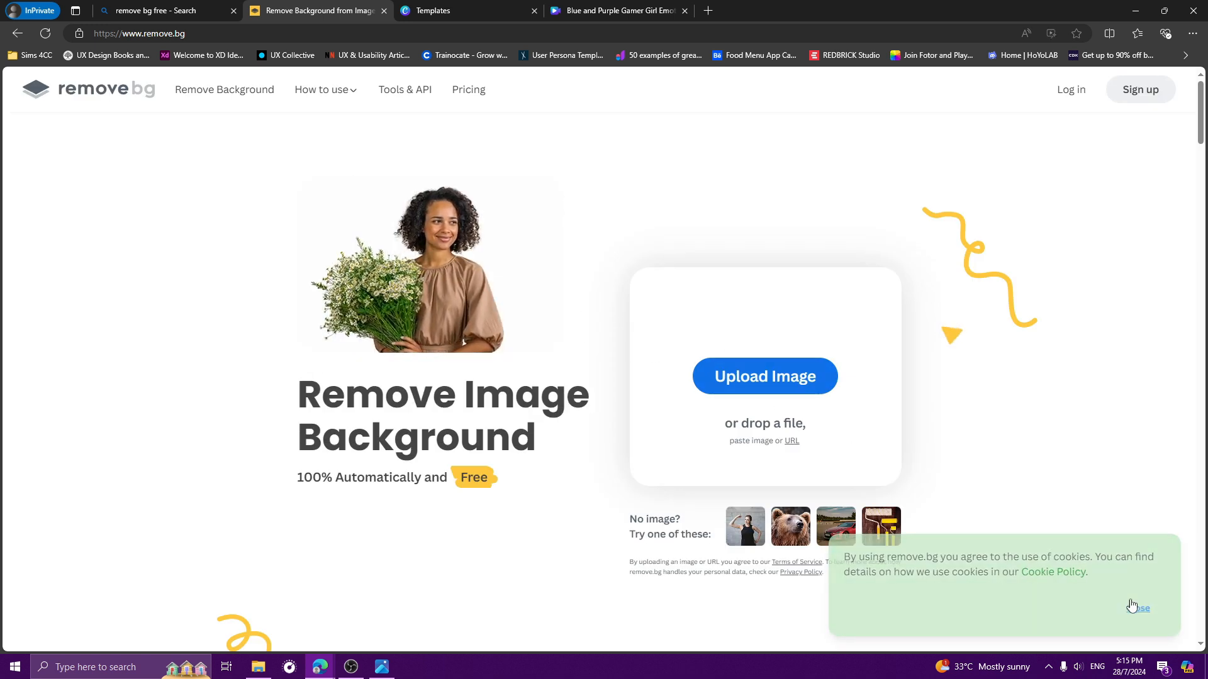
left_click(767, 387)
left_click(315, 280)
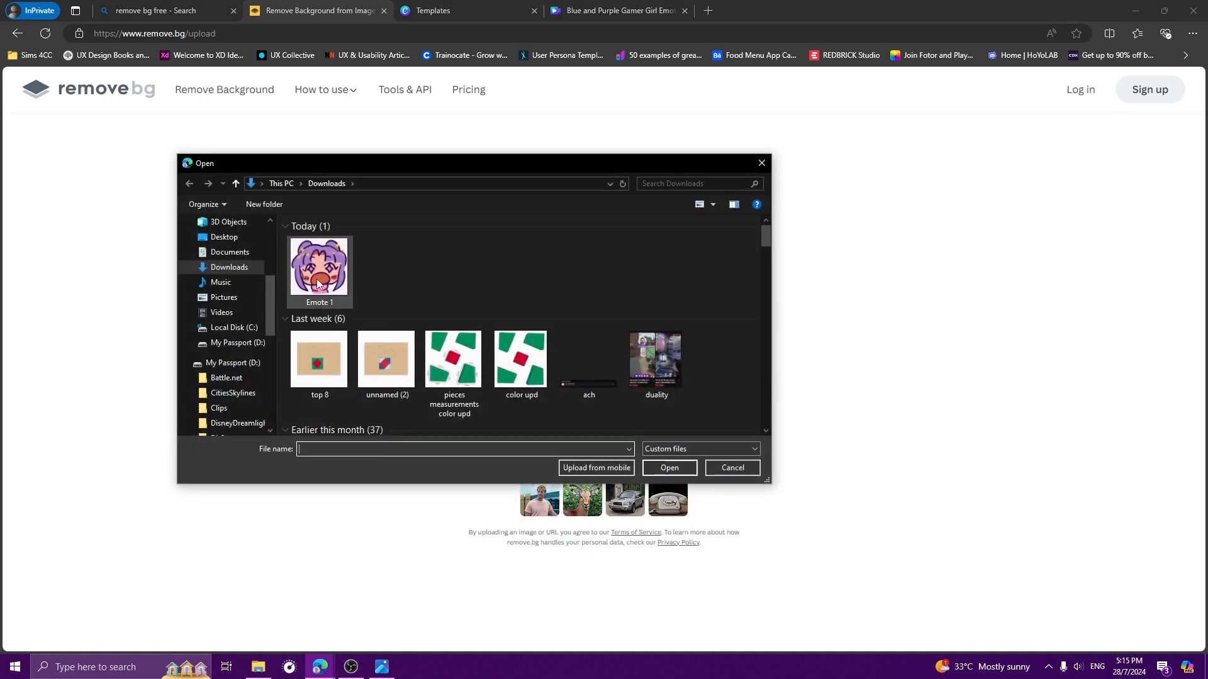
left_click(660, 468)
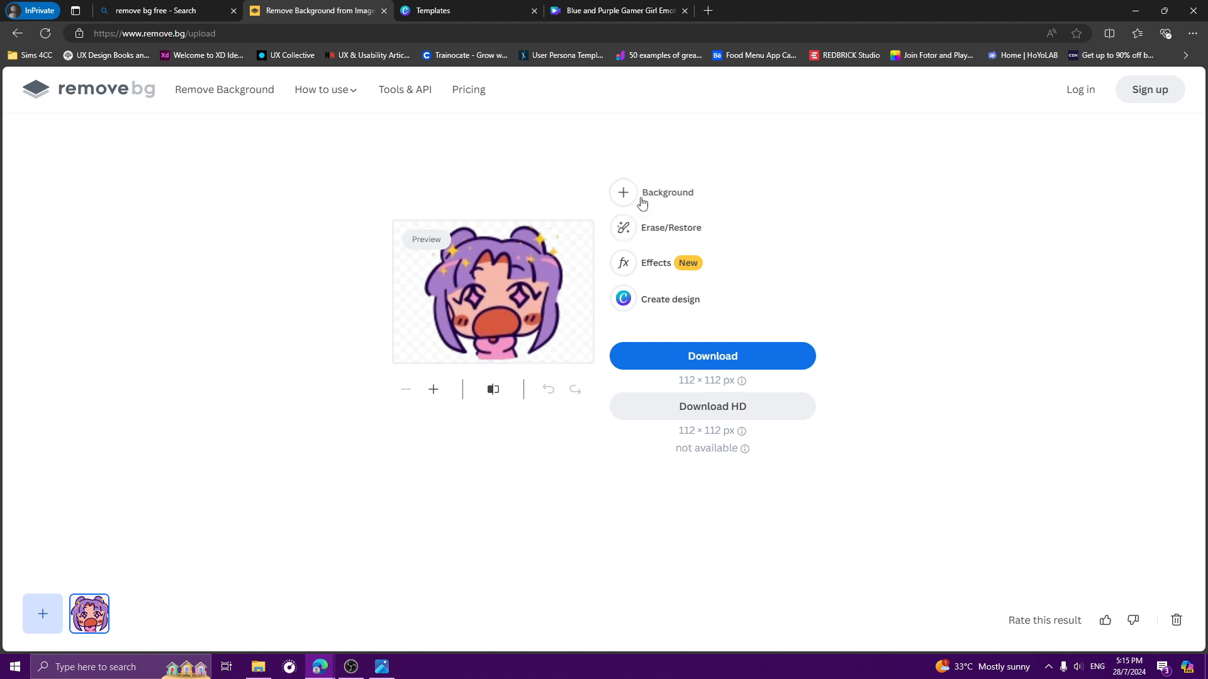
Step: Download the background-free emote at 112 × 112 px, open the downloaded file for viewing, and return to the browser
left_click(713, 359)
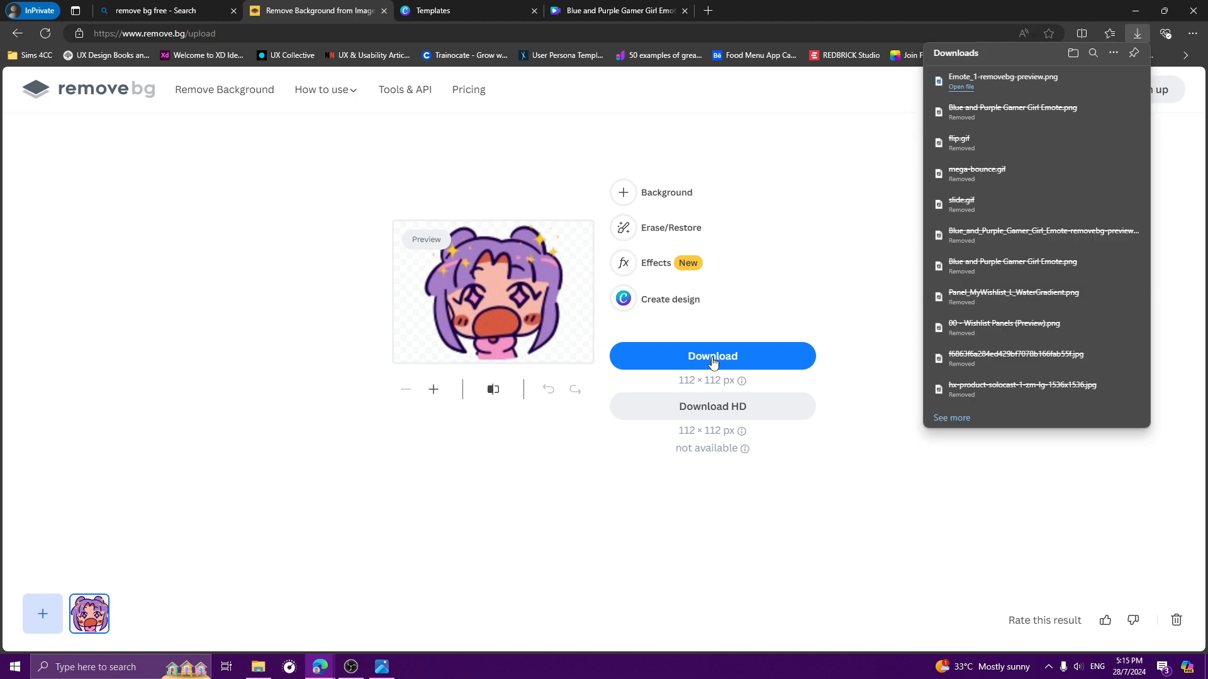
left_click(961, 87)
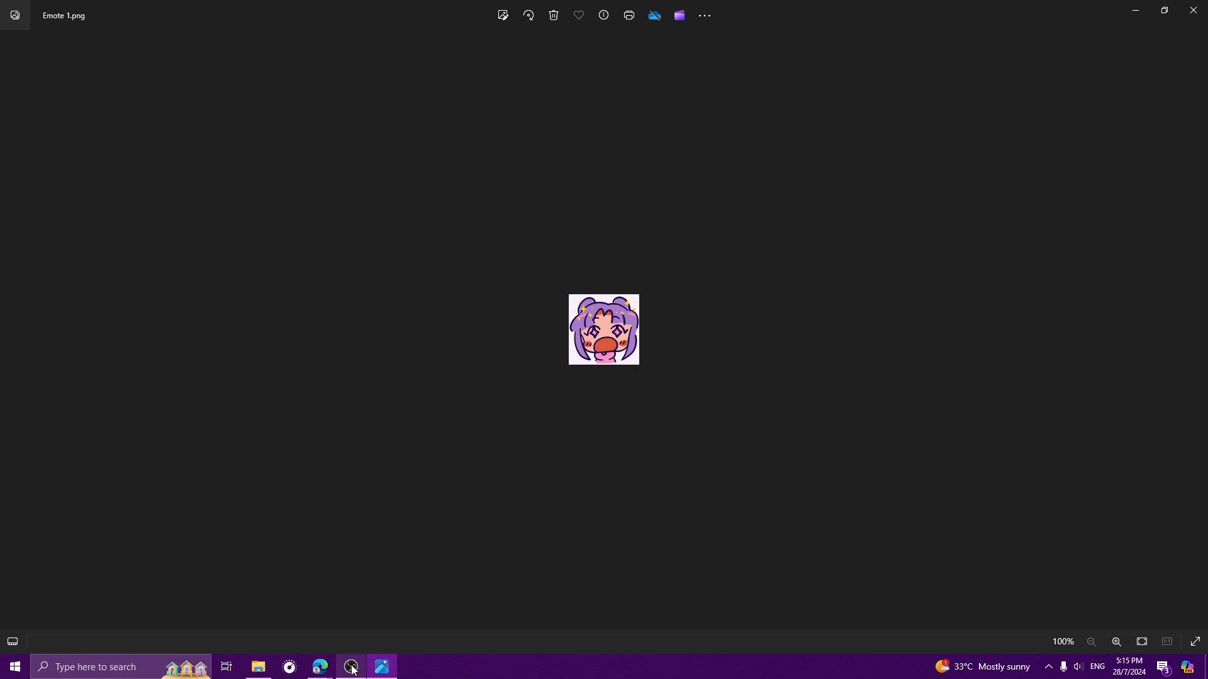
mouse_move(332, 673)
left_click(390, 582)
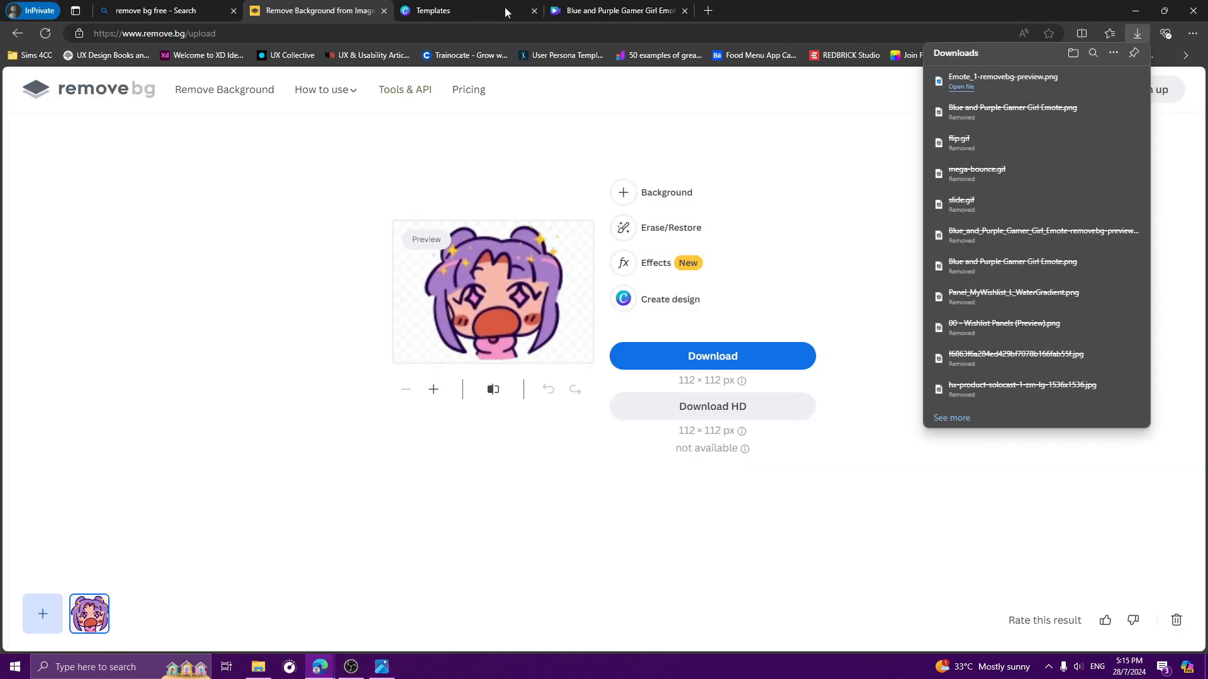
Step: Open the Twitch creator dashboard in a new tab and go to the Emotes page of Viewer Rewards
left_click(707, 12)
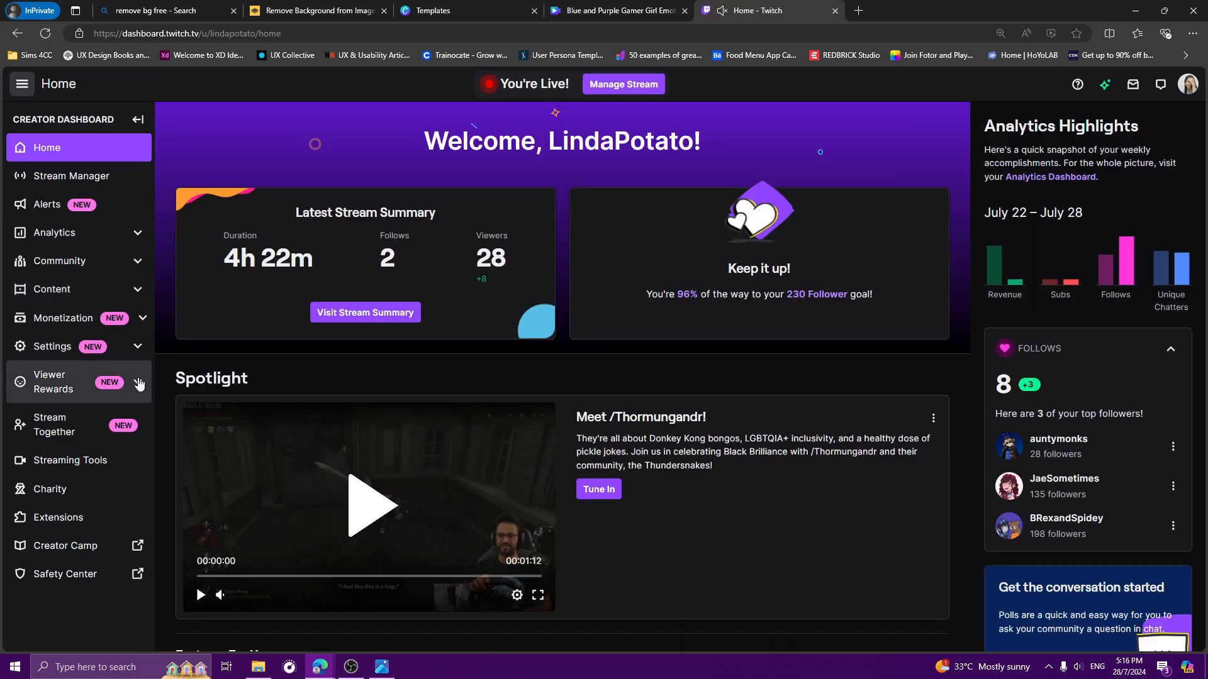
left_click(139, 384)
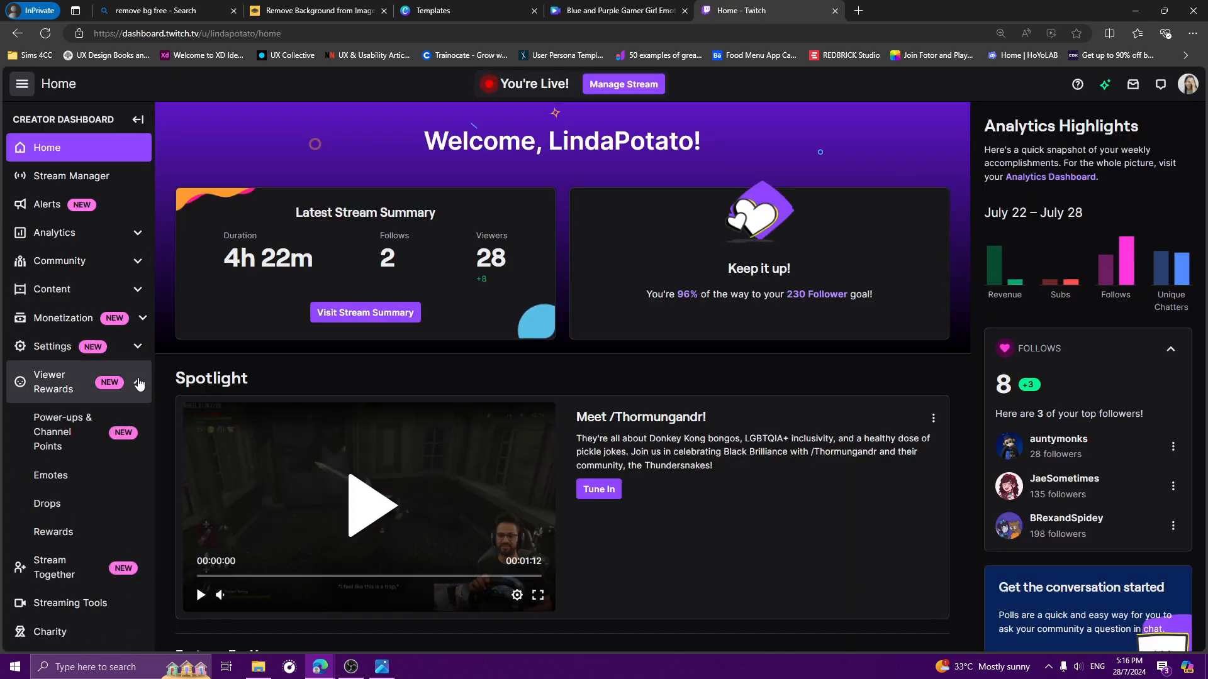
left_click(63, 483)
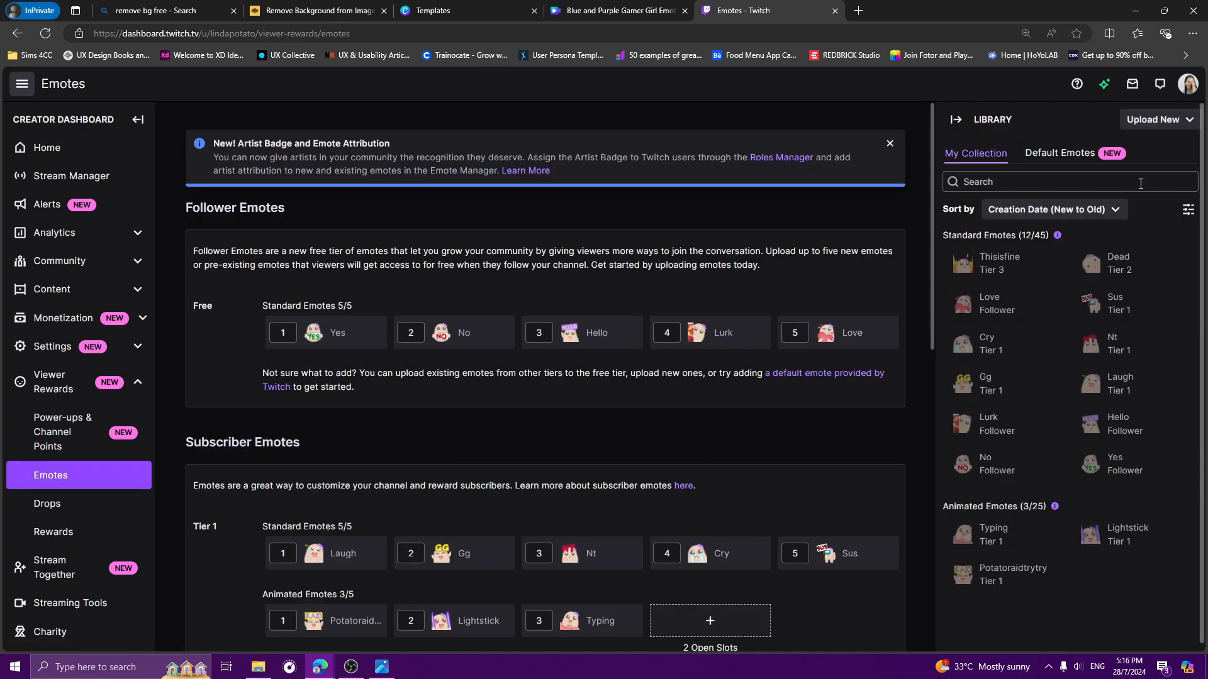
Step: Load Emote_1-removebg-preview into a new standard emote upload, review the form, and close it without submitting
left_click(1148, 121)
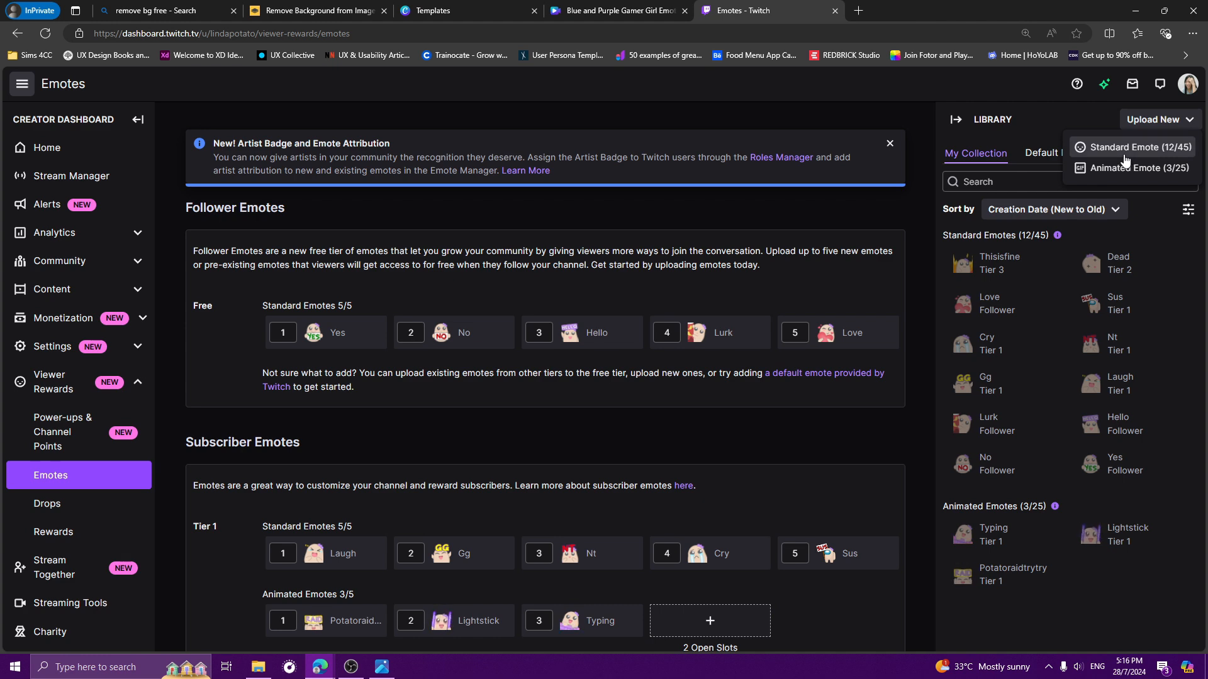
left_click(1125, 151)
left_click(414, 334)
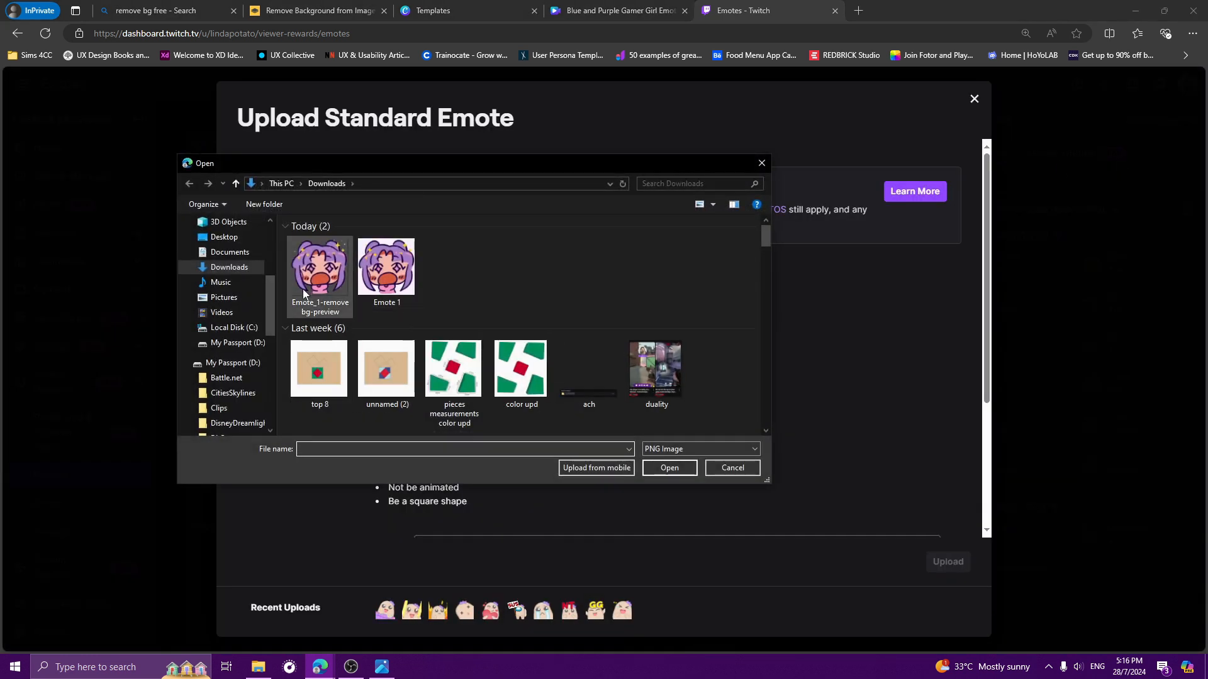
left_click(309, 290)
left_click(651, 469)
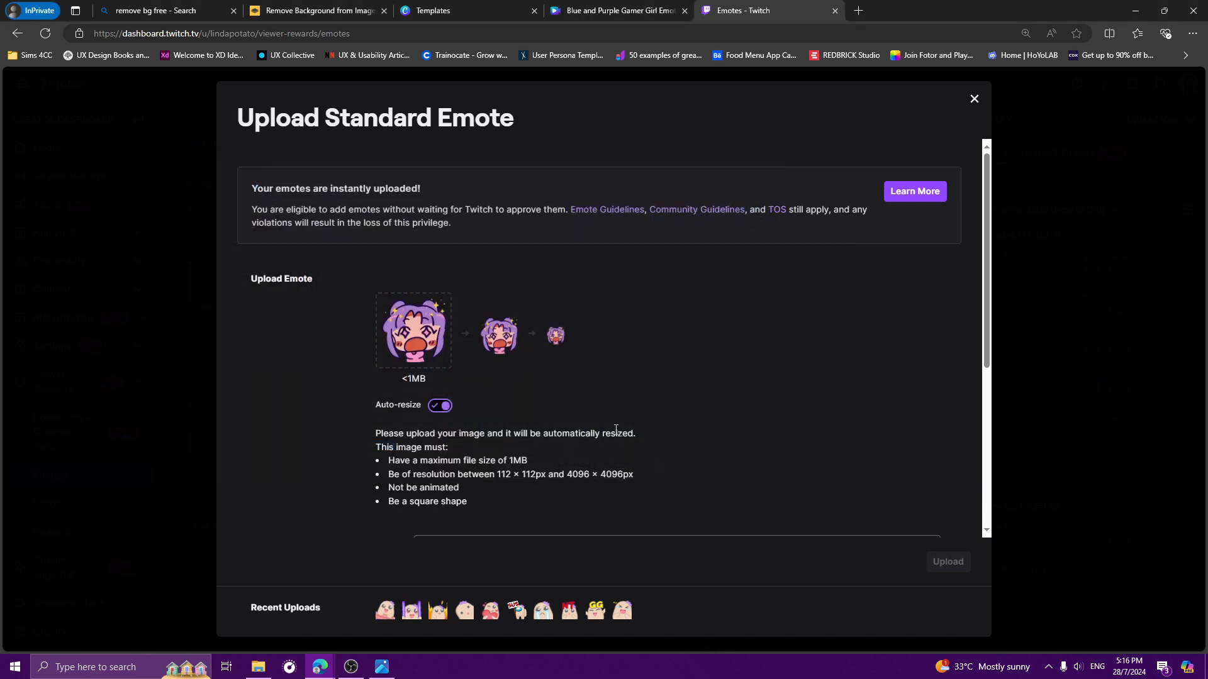
scroll(617, 500, "down", 3)
scroll(616, 505, "up", 3)
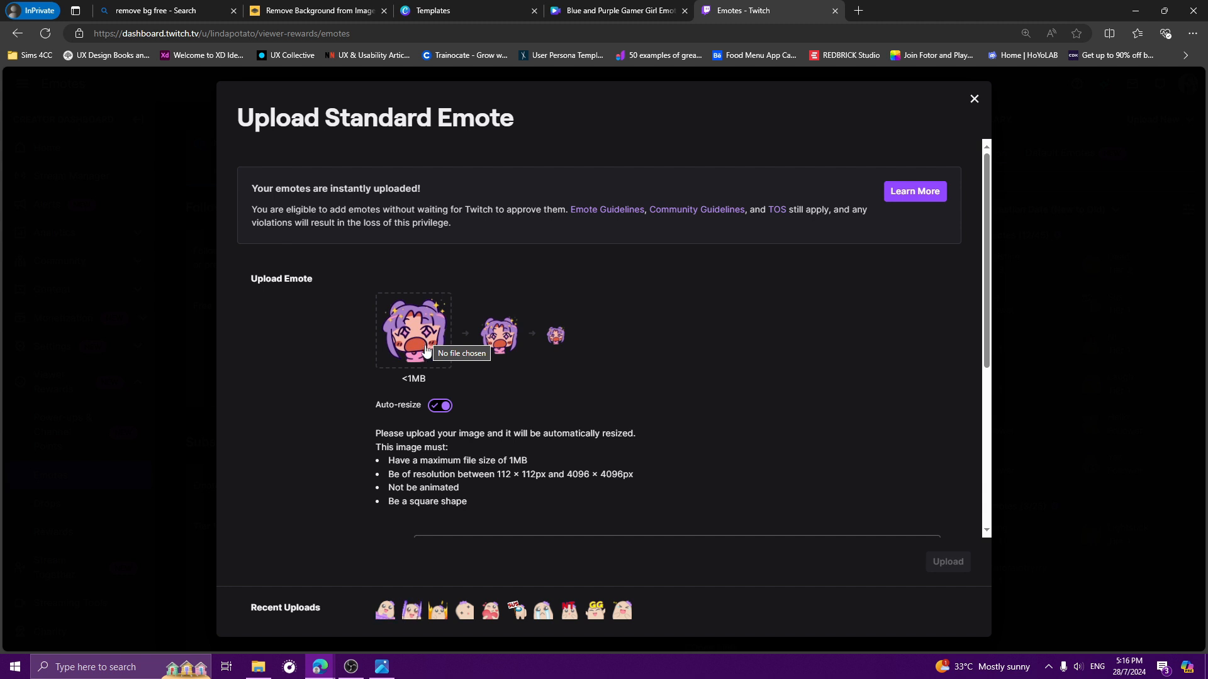
left_click(973, 100)
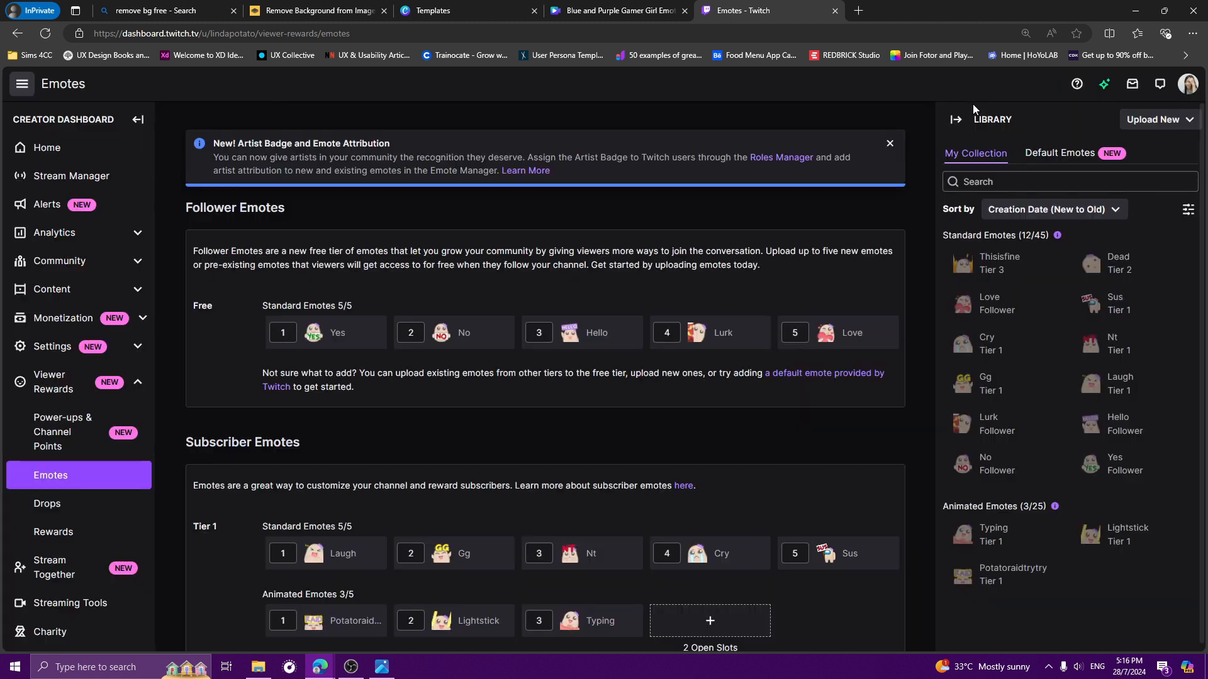
Step: Start a new animated emote with Easy Animate and load Emote_1-removebg-preview as its image
left_click(1183, 126)
left_click(1148, 167)
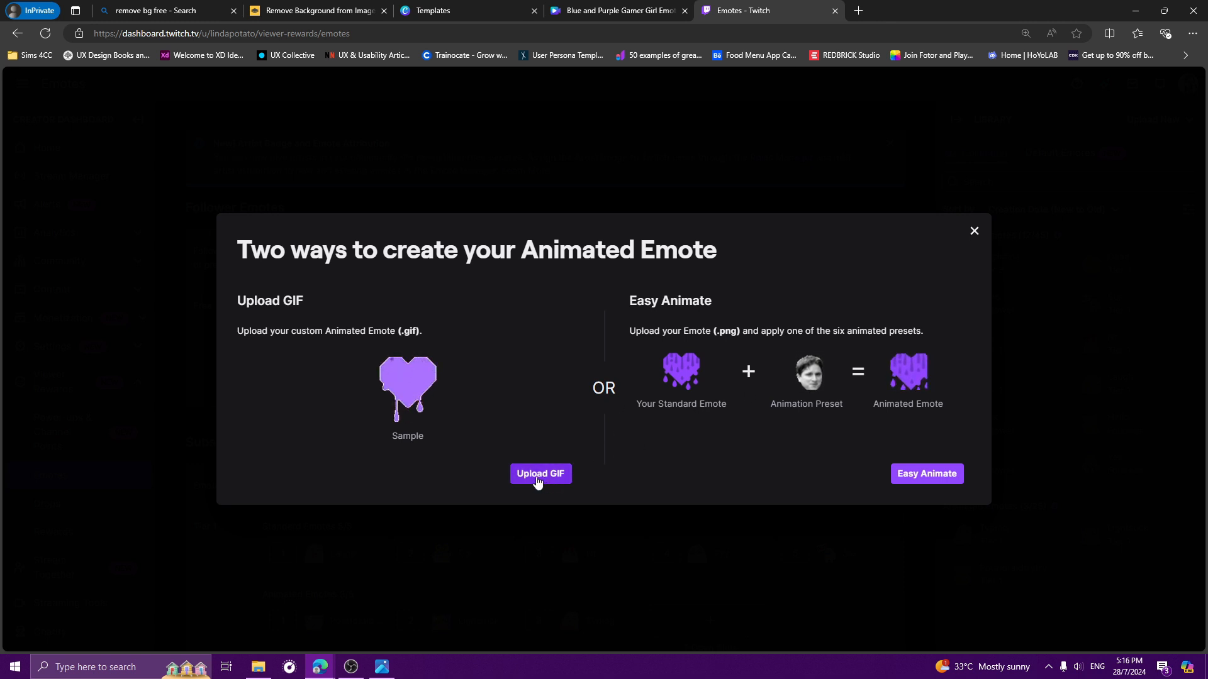
left_click(912, 482)
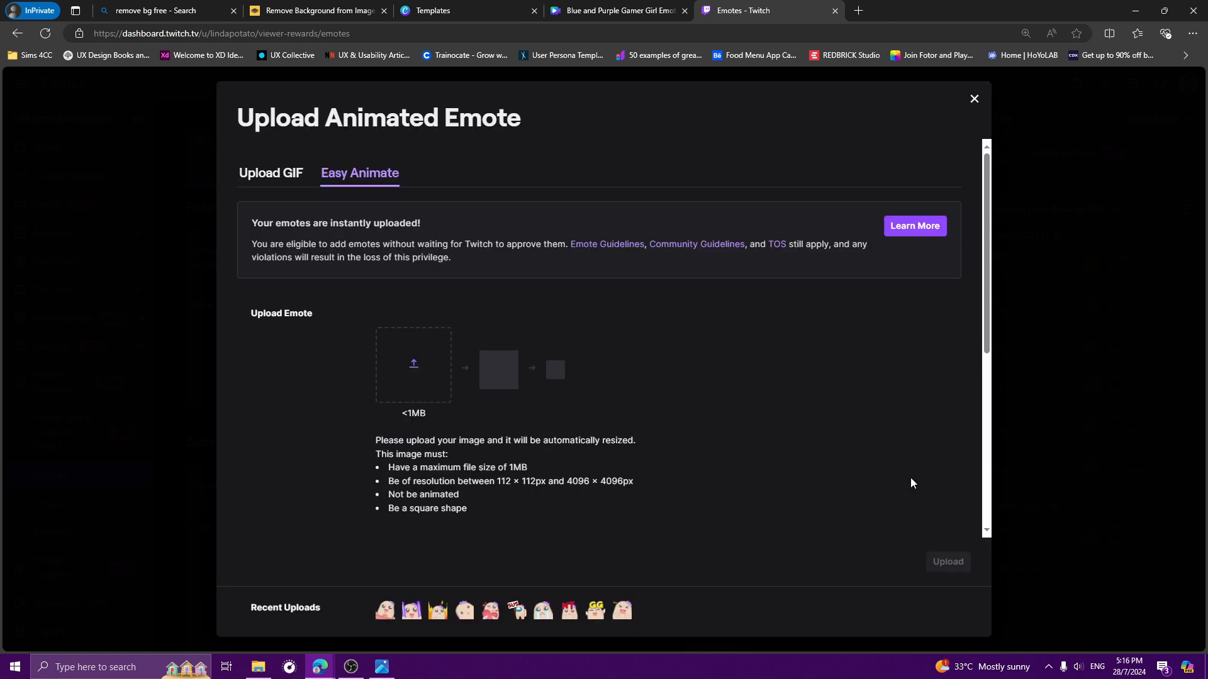
left_click(416, 370)
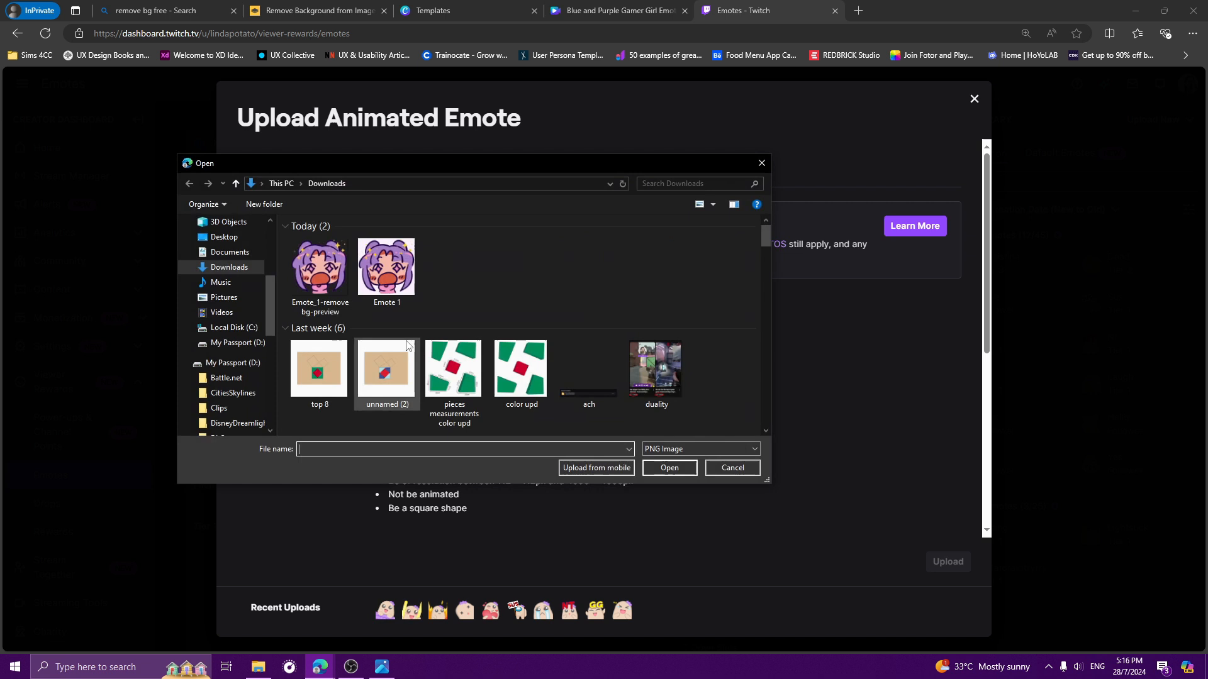
left_click(321, 267)
left_click(666, 466)
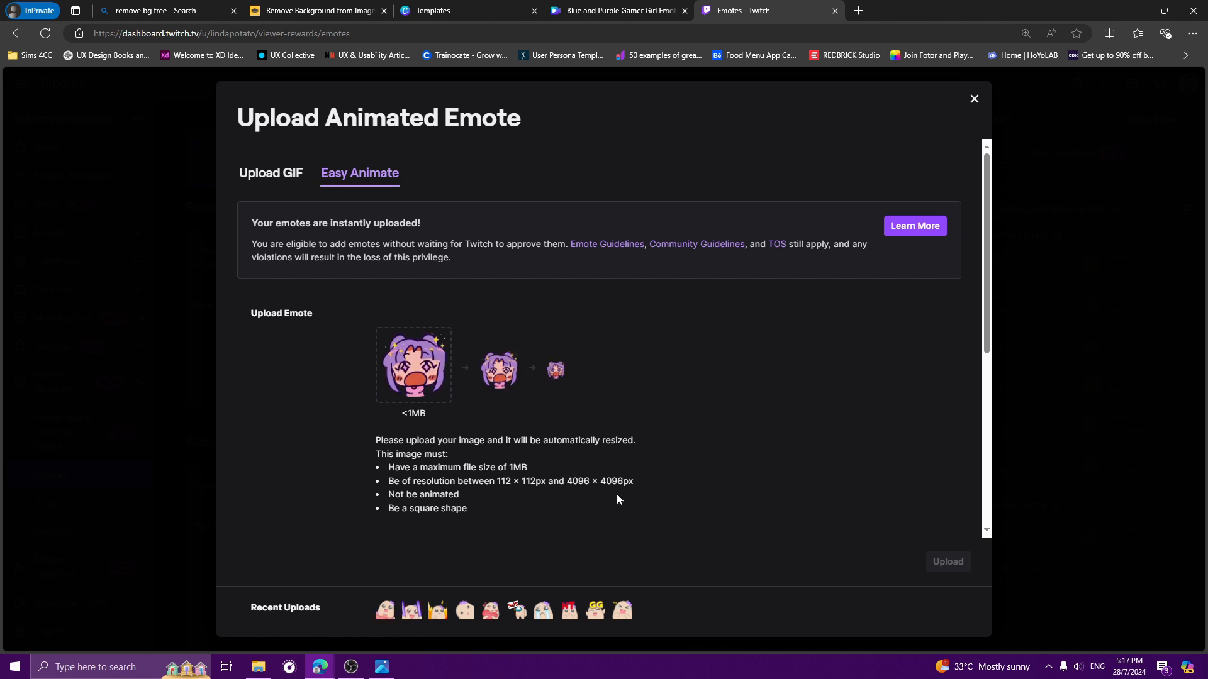
Step: Examine the animation presets offered for the animated emote without choosing one
scroll(616, 499, "down", 4)
left_click(468, 303)
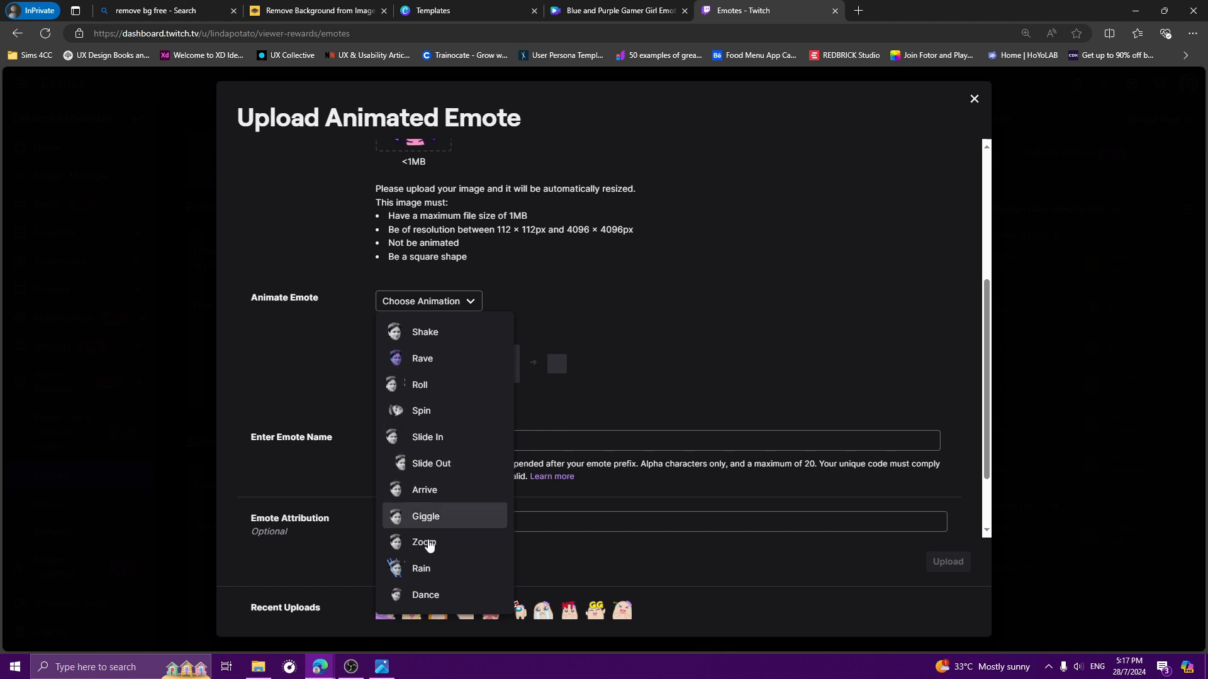
left_click(618, 390)
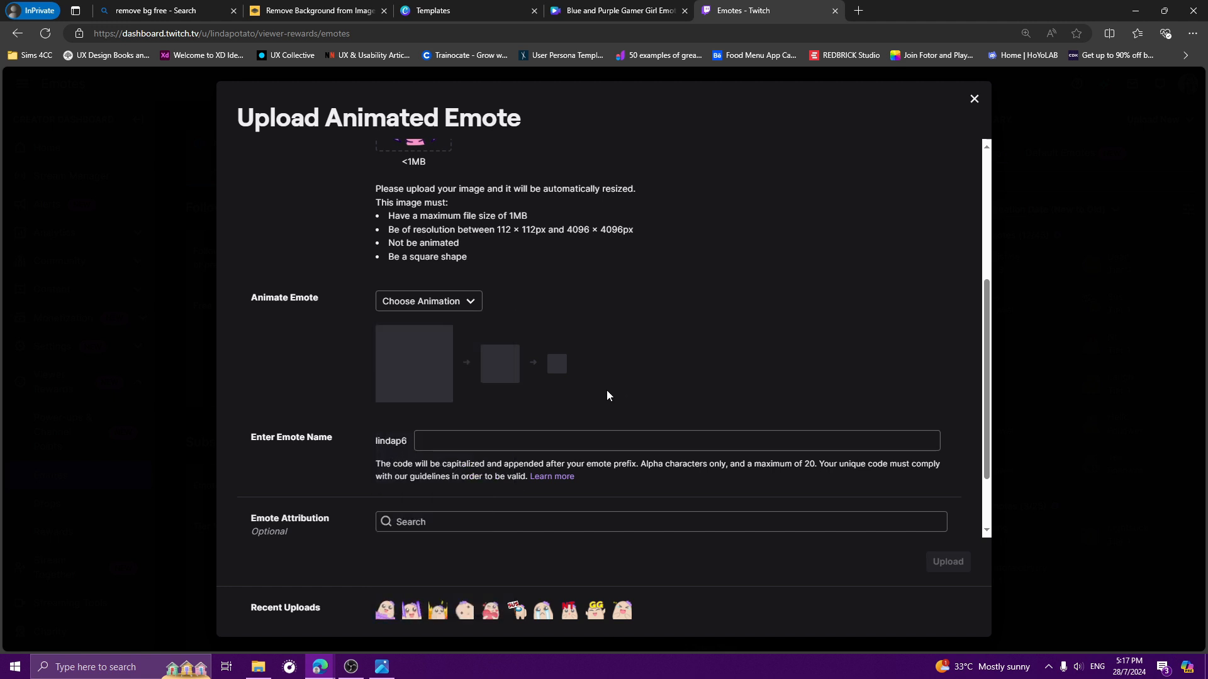
Step: Search Bing for "make emoji" in a new tab and open the MakeEmoji website from the results
left_click(856, 10)
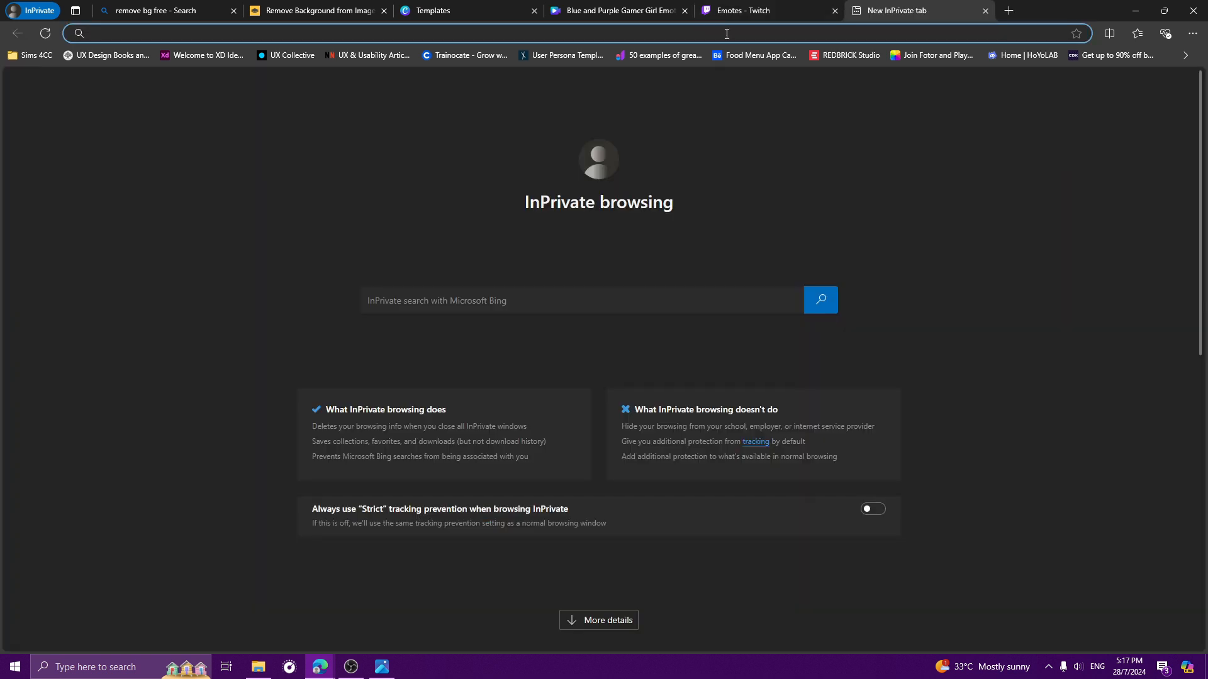
type("make")
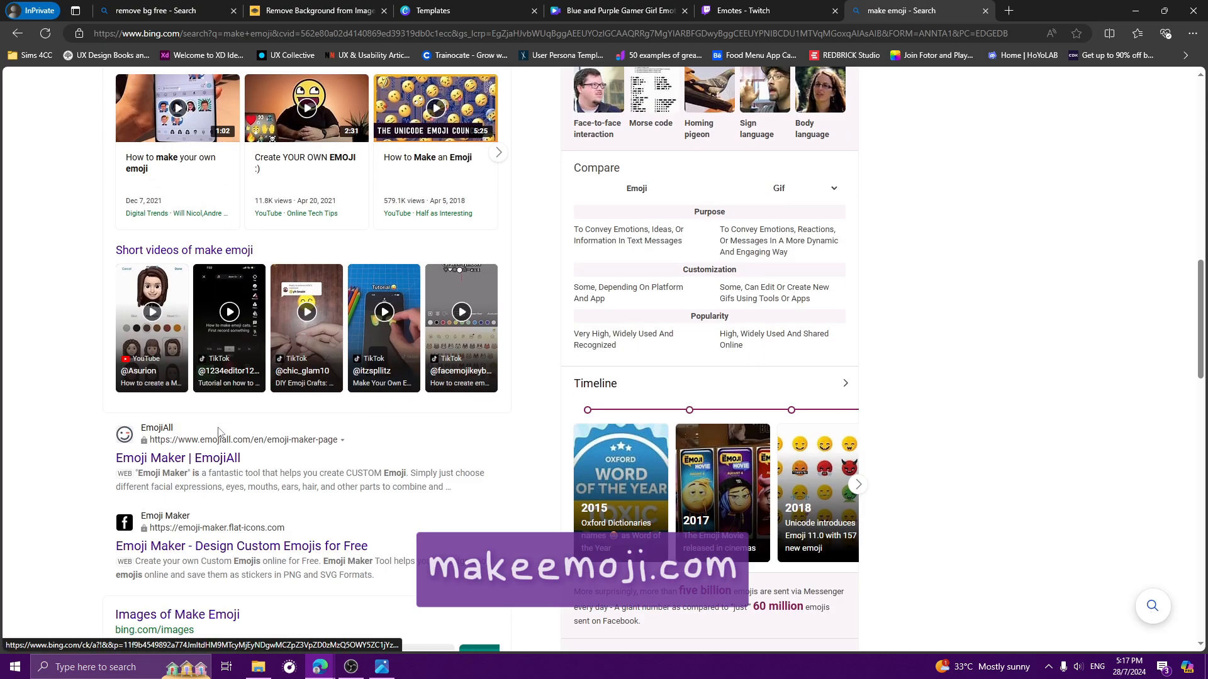
scroll(210, 441, "down", 4)
scroll(208, 447, "down", 4)
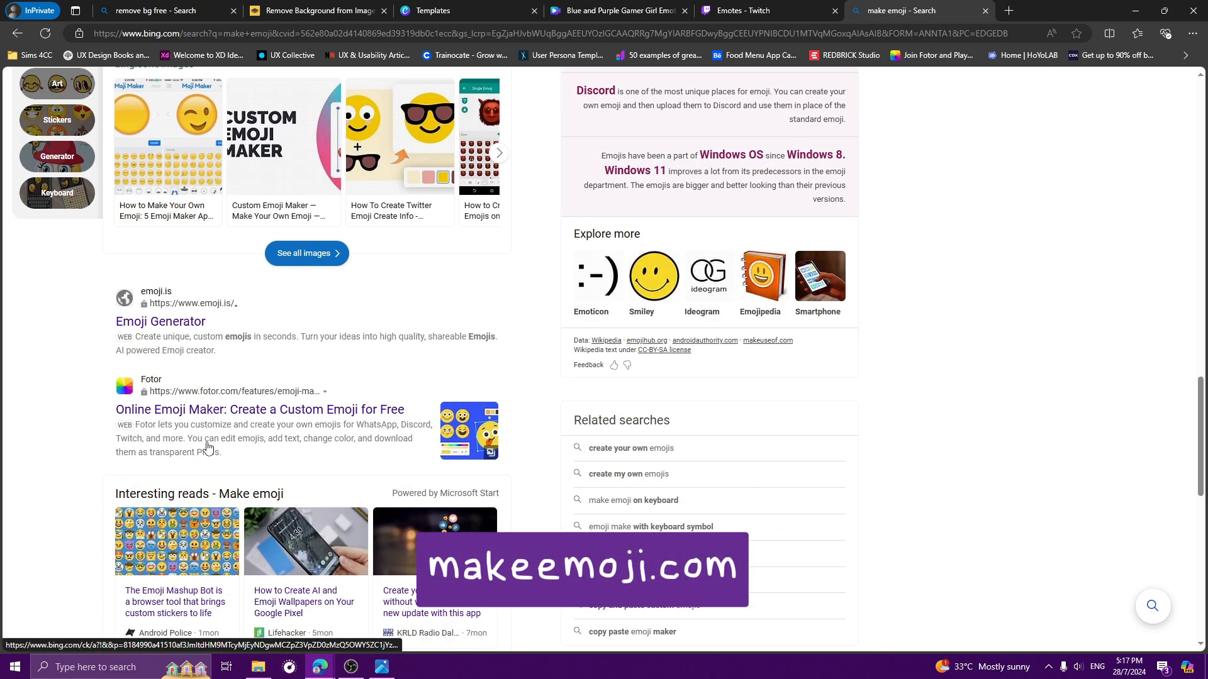
scroll(208, 447, "down", 4)
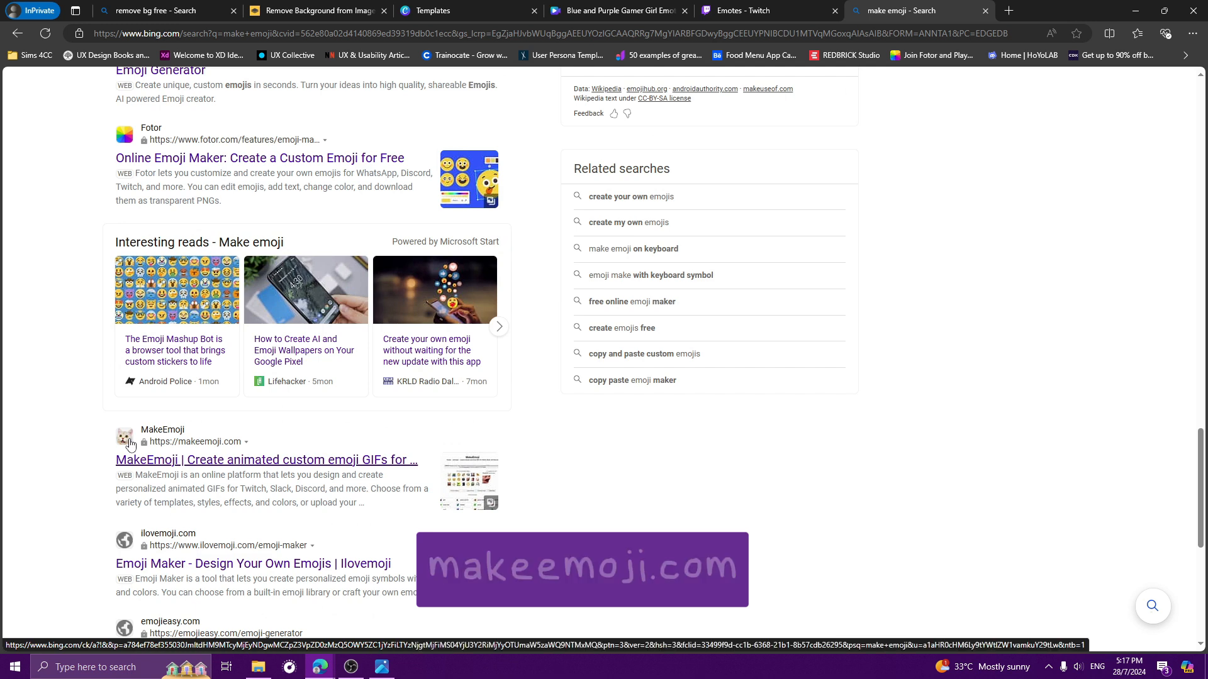
left_click(176, 465)
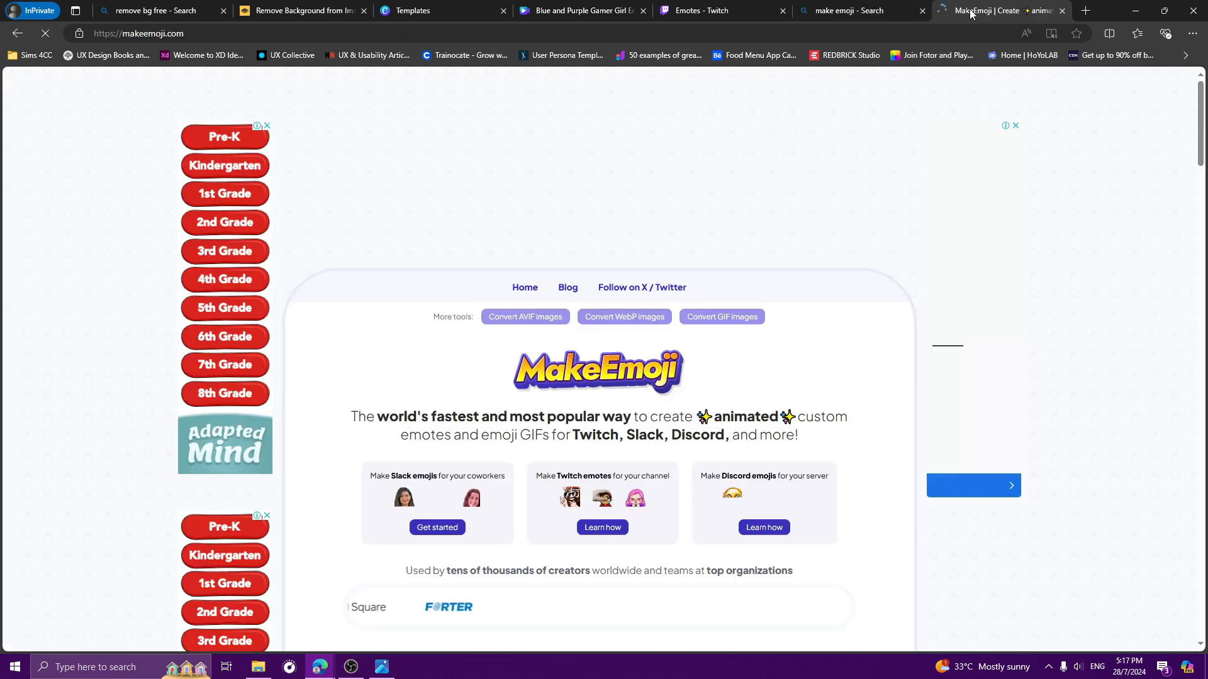
Step: Examine MakeEmoji's sample images, filters and downloadable animation styles, closing the flight advertisement between the image options
scroll(694, 386, "down", 5)
scroll(693, 386, "down", 2)
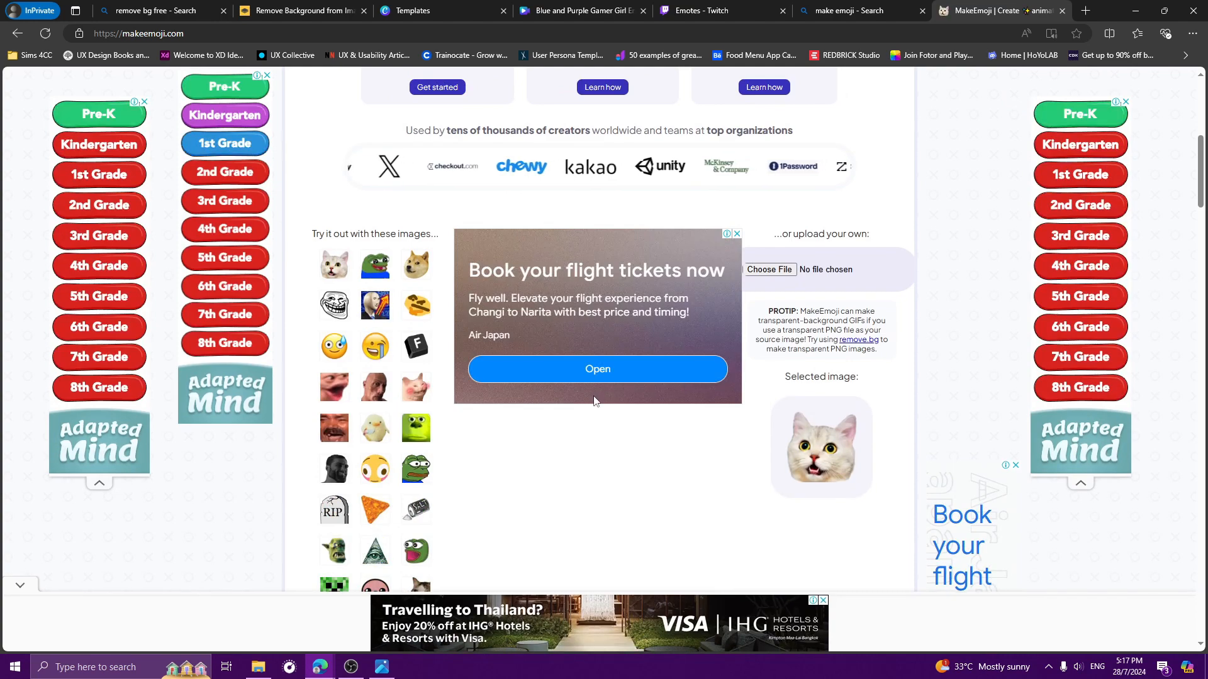
scroll(698, 406, "down", 4)
scroll(697, 404, "down", 5)
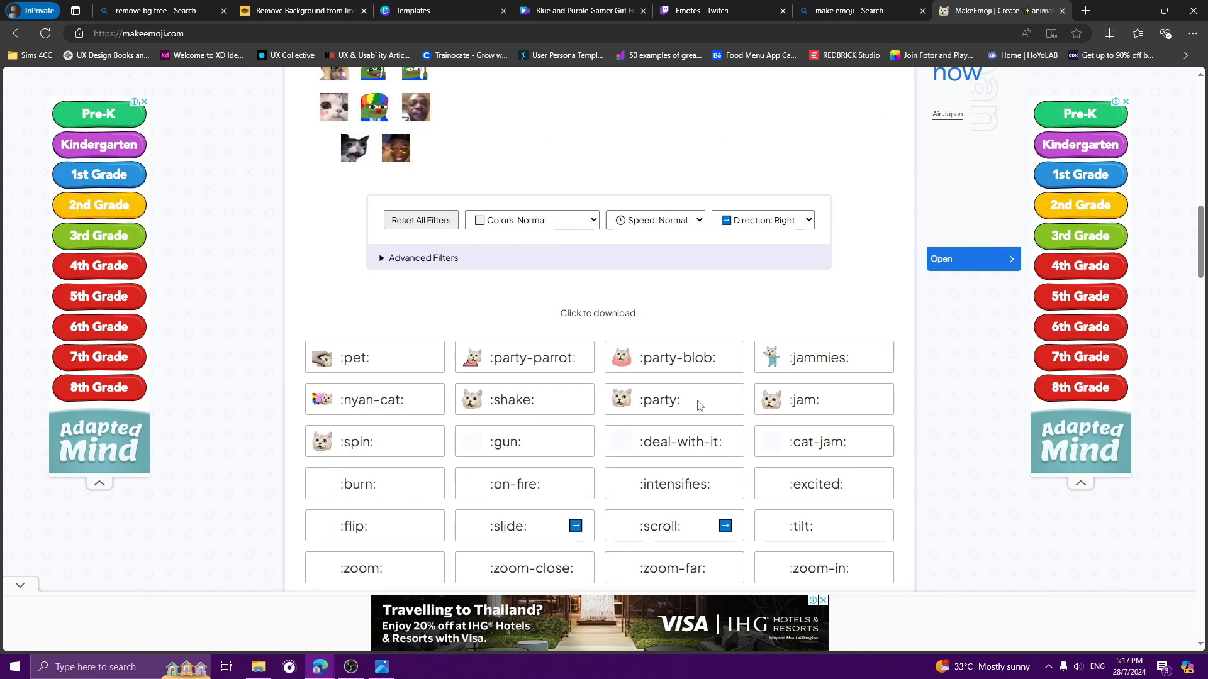
scroll(697, 405, "up", 10)
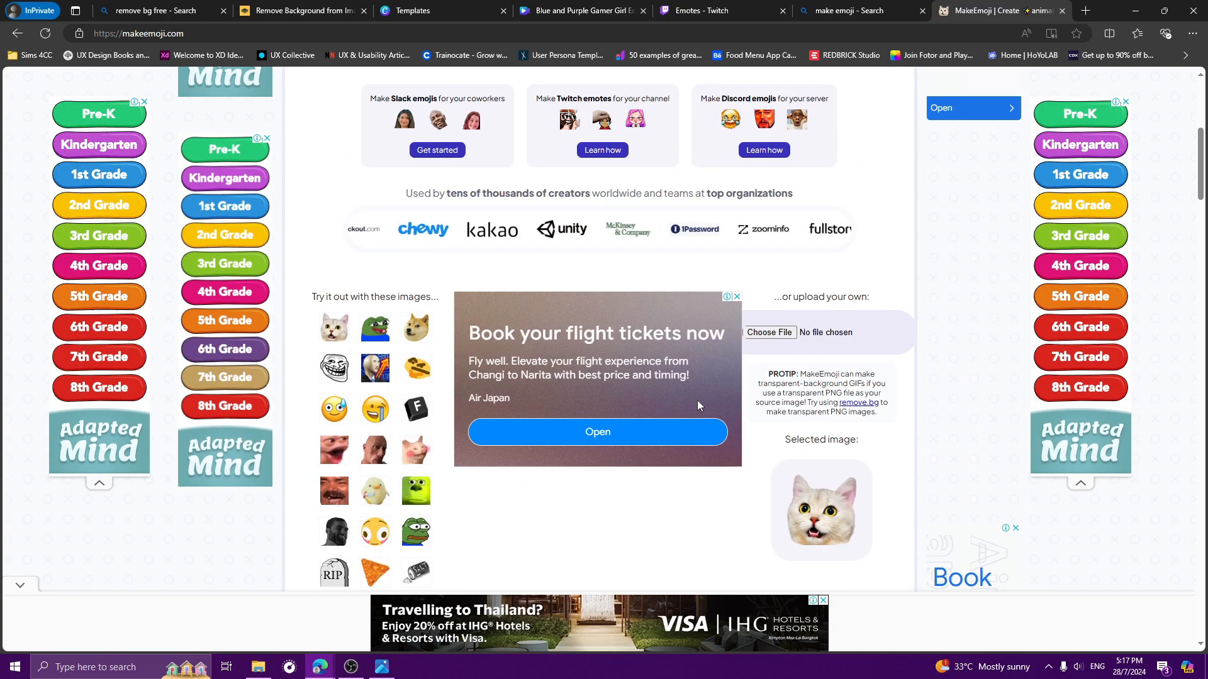
left_click(737, 296)
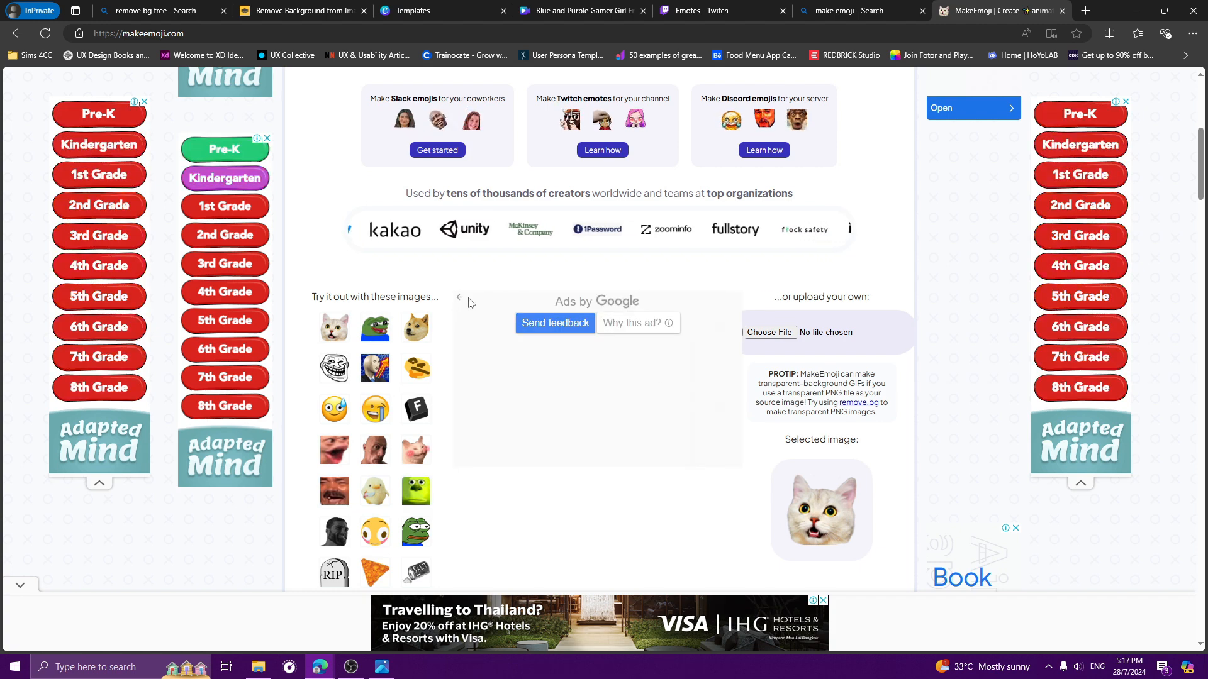
scroll(563, 443, "up", 1)
scroll(563, 444, "down", 5)
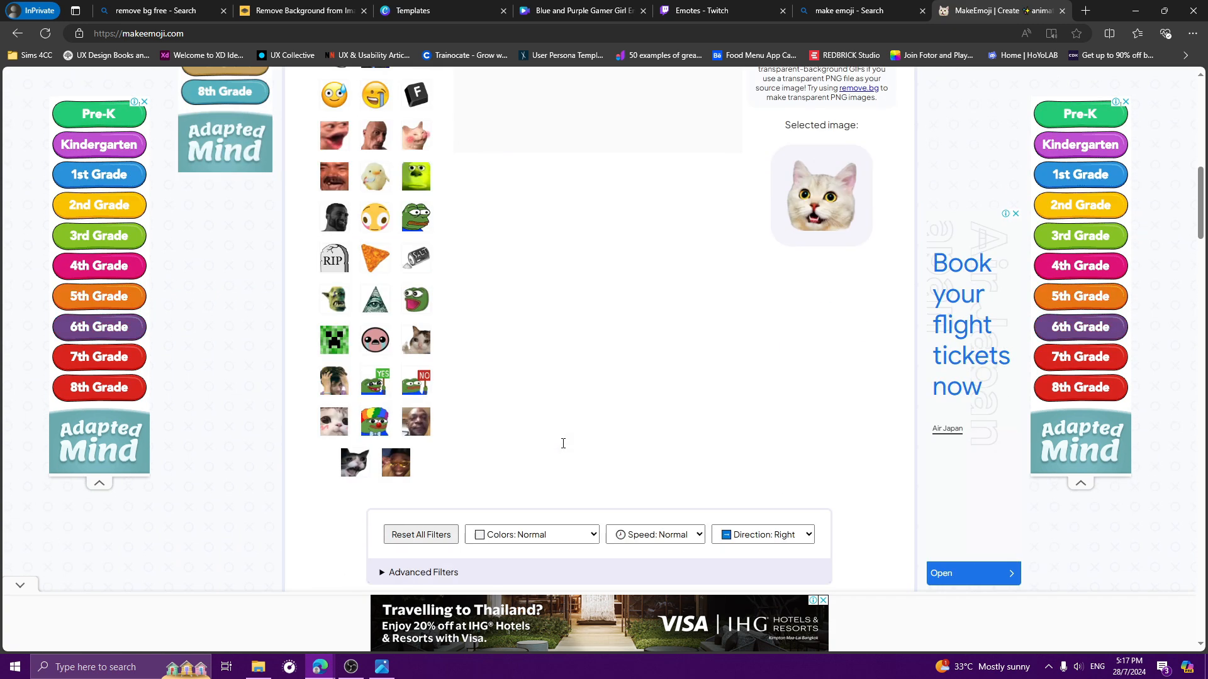
scroll(564, 448, "down", 7)
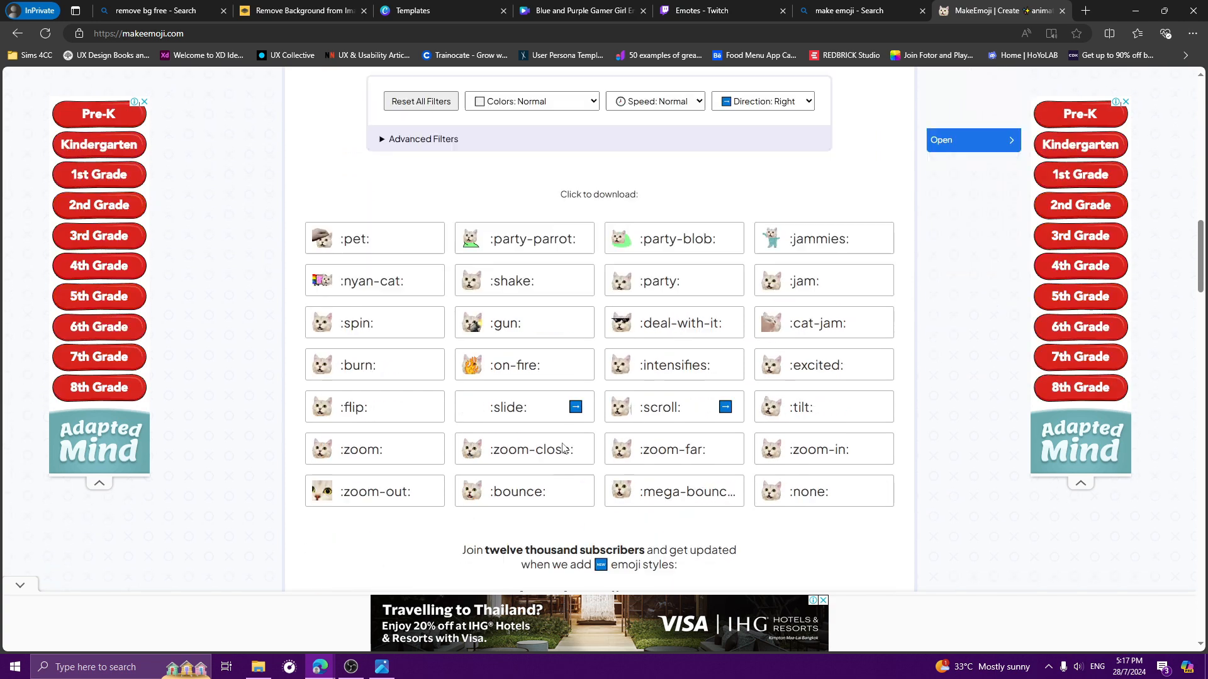
scroll(562, 448, "up", 12)
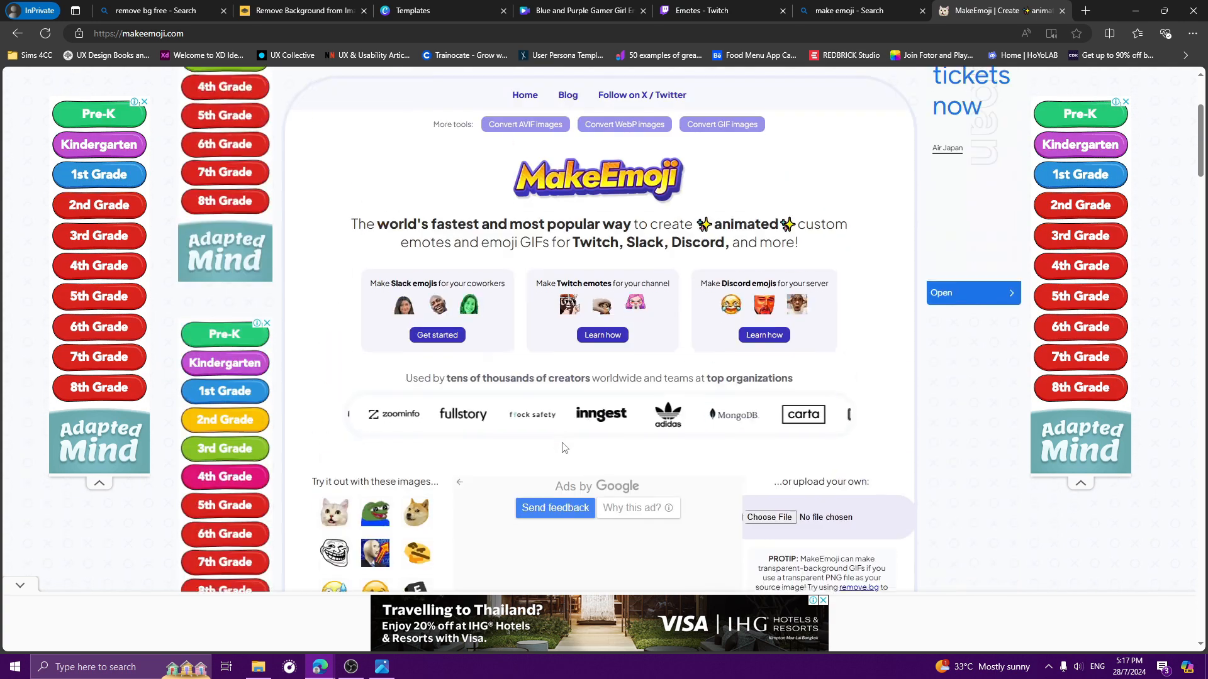
Step: Upload Emote_1-removebg-preview from the Downloads folder as the source image for the animated emojis
scroll(563, 448, "down", 2)
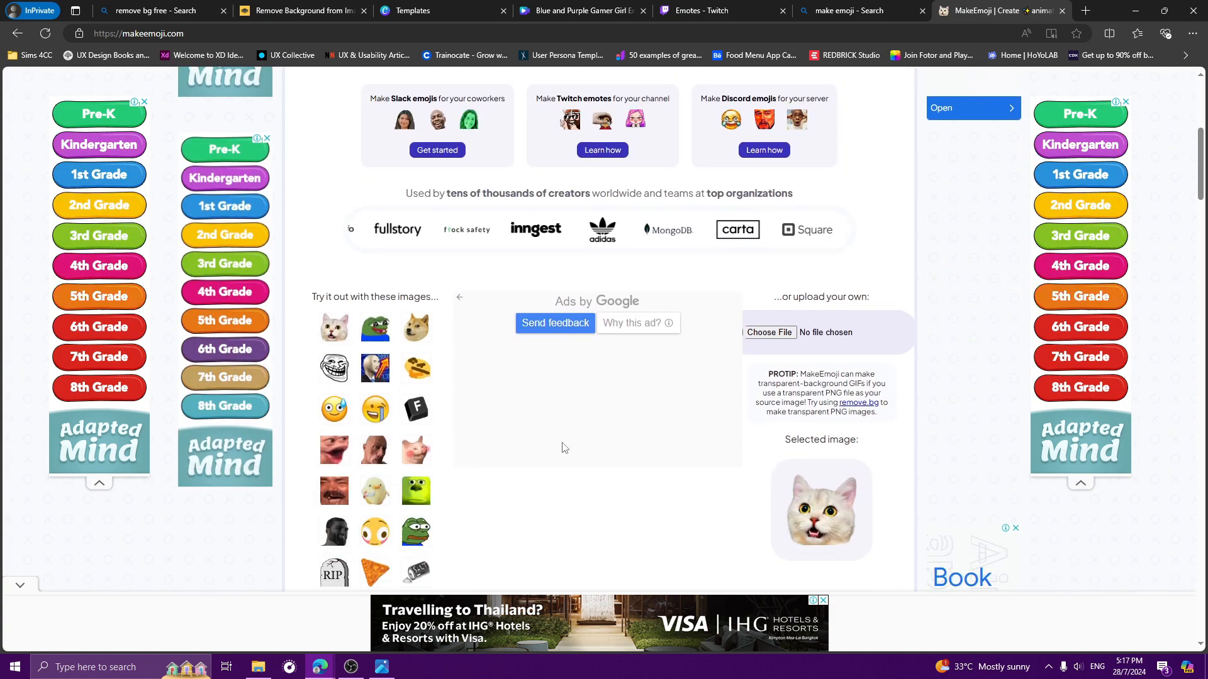
scroll(760, 214, "down", 2)
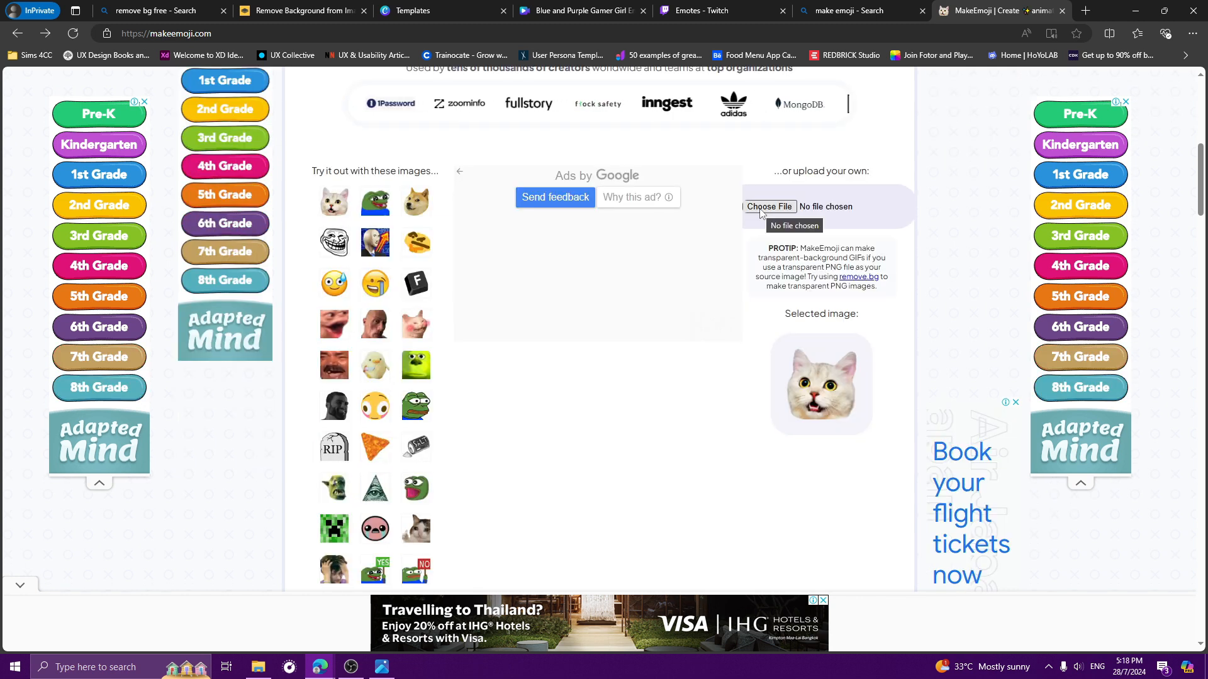
left_click(763, 211)
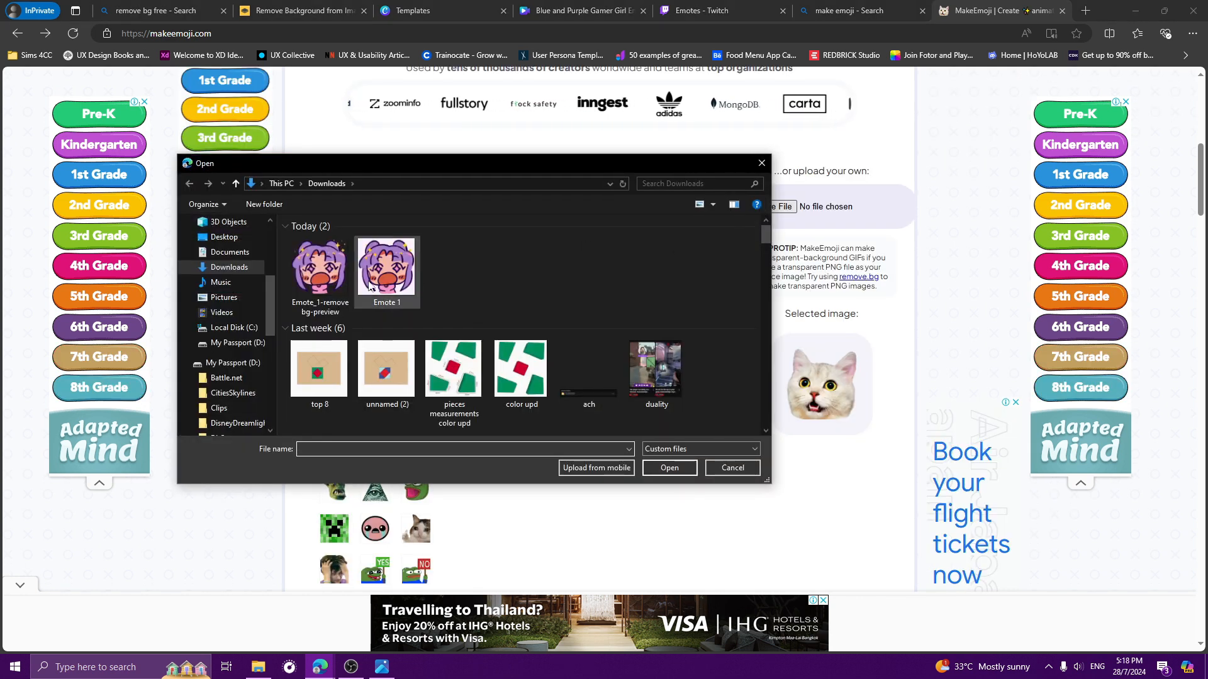
left_click(318, 287)
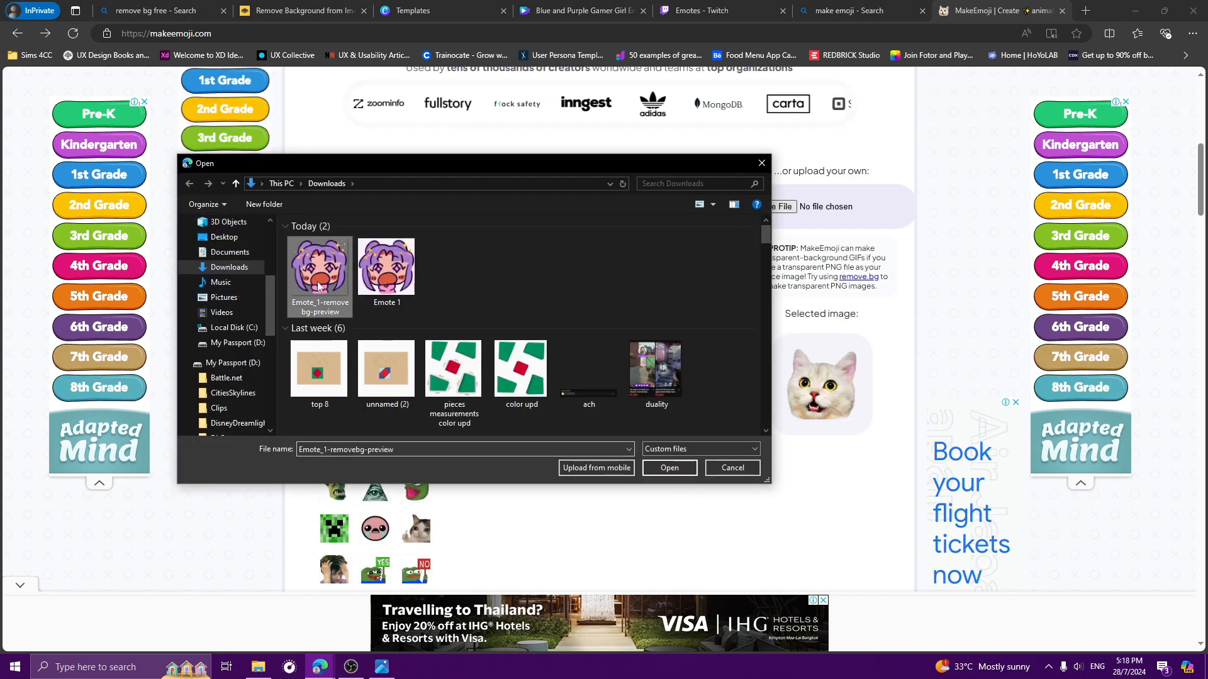
left_click(668, 468)
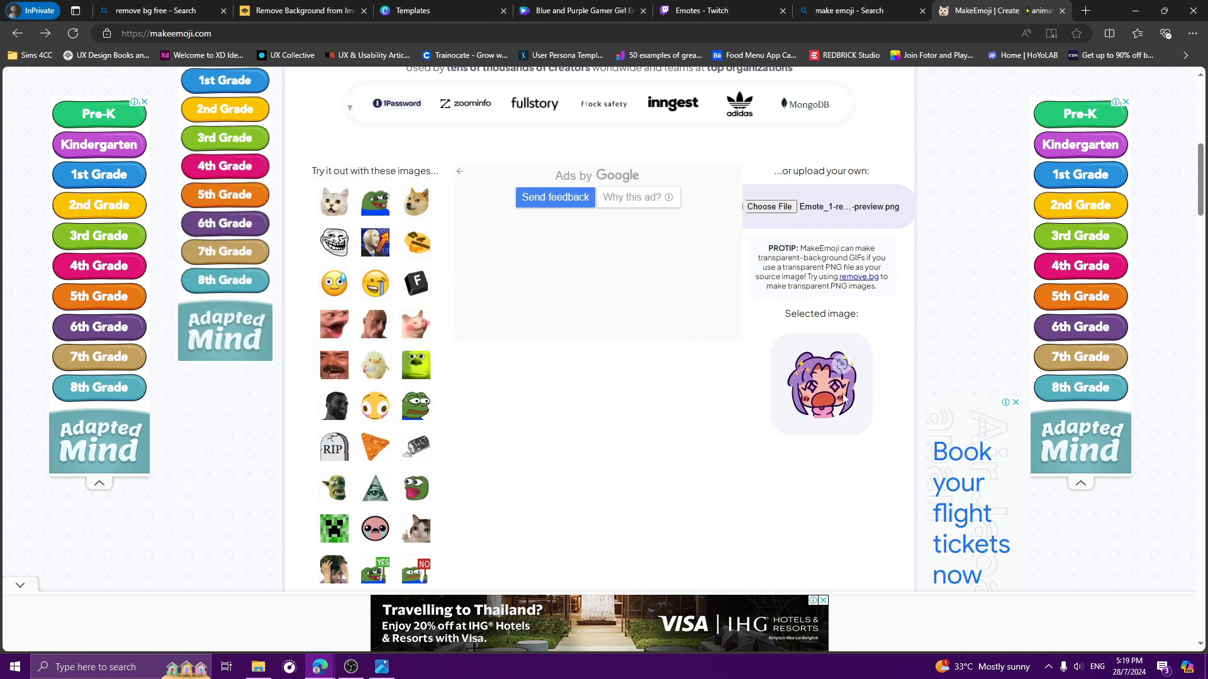
Step: Try the Rainbow color filter on the uploaded emote and view the enlarged animation styles
scroll(710, 434, "down", 6)
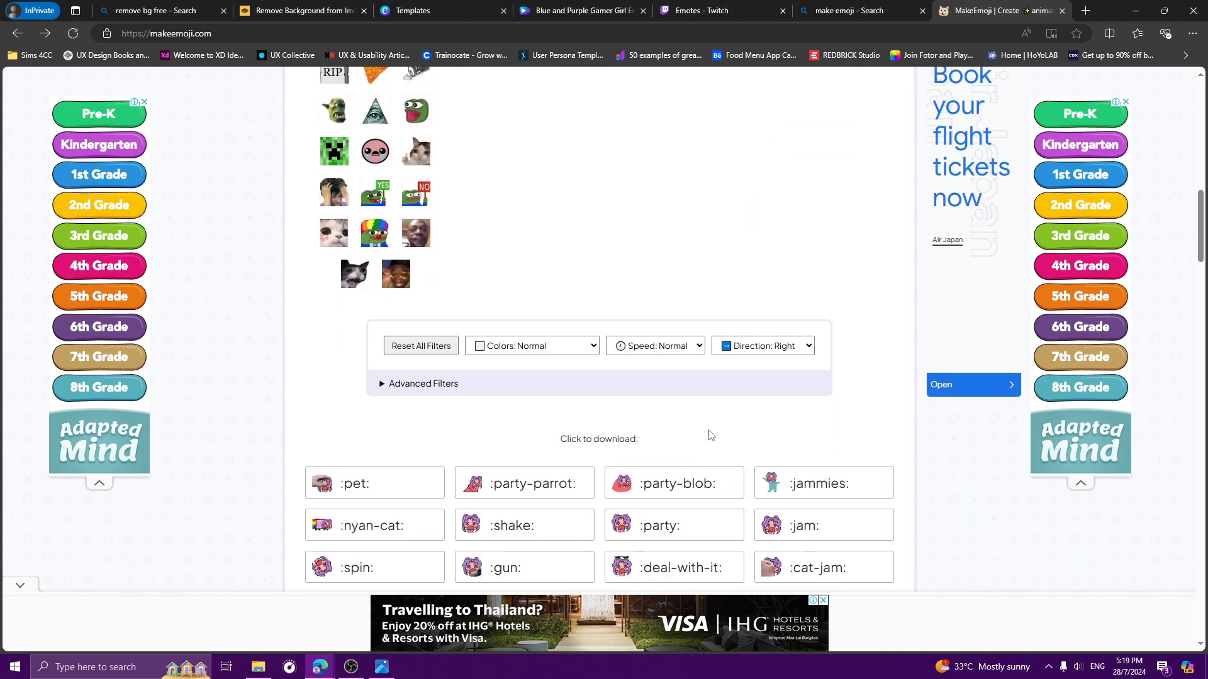
scroll(710, 434, "down", 4)
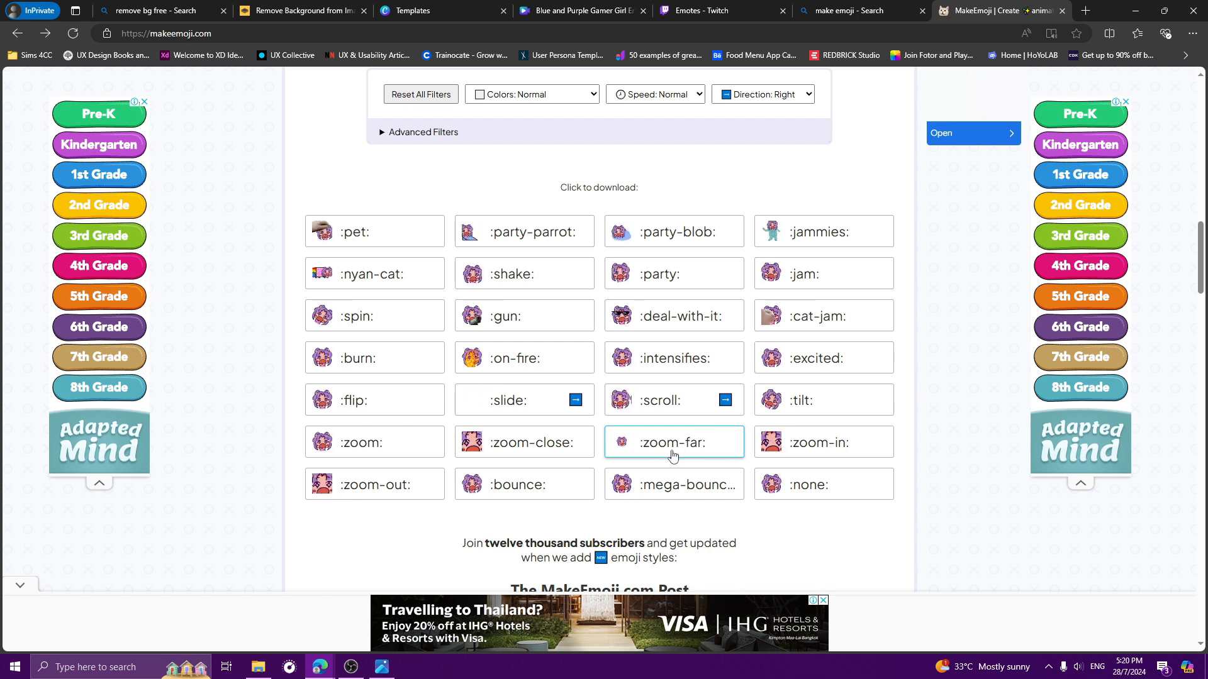
scroll(672, 454, "up", 2)
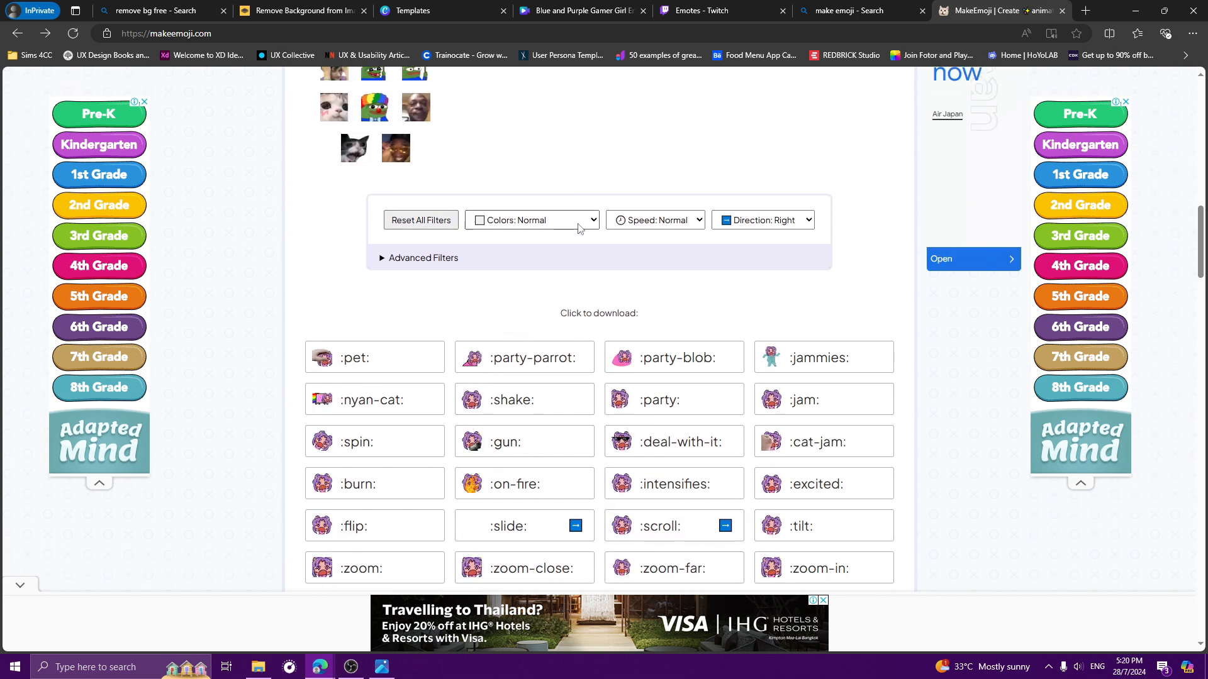
left_click(581, 227)
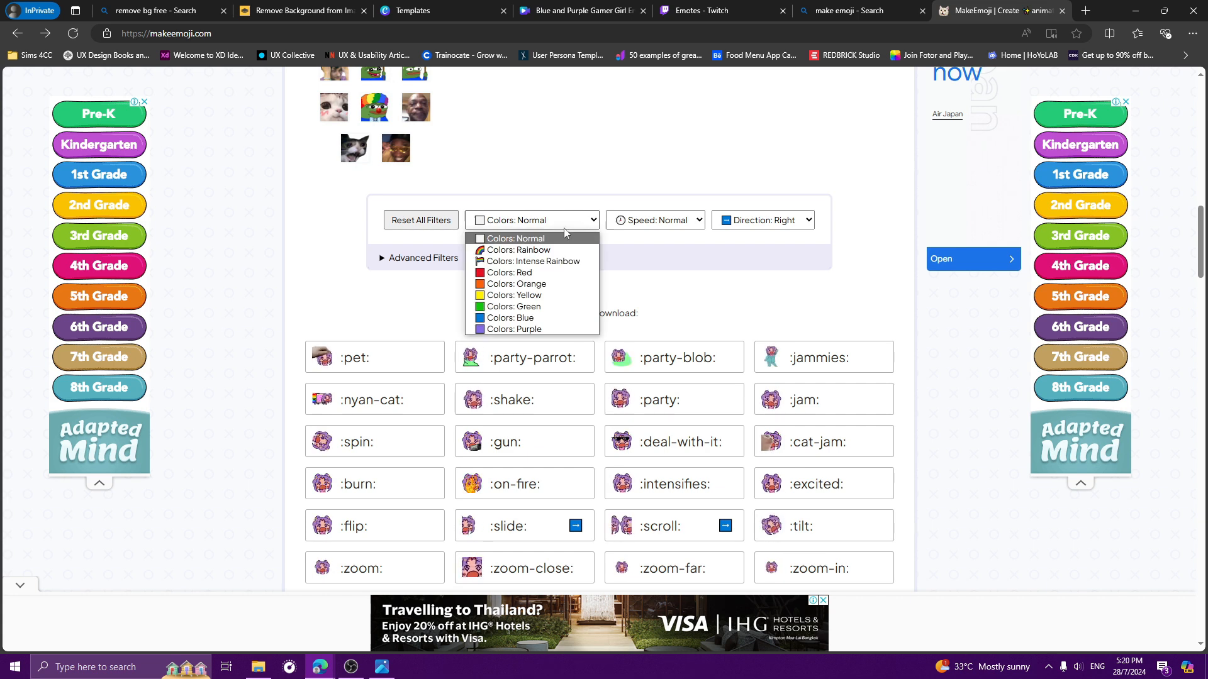
left_click(536, 251)
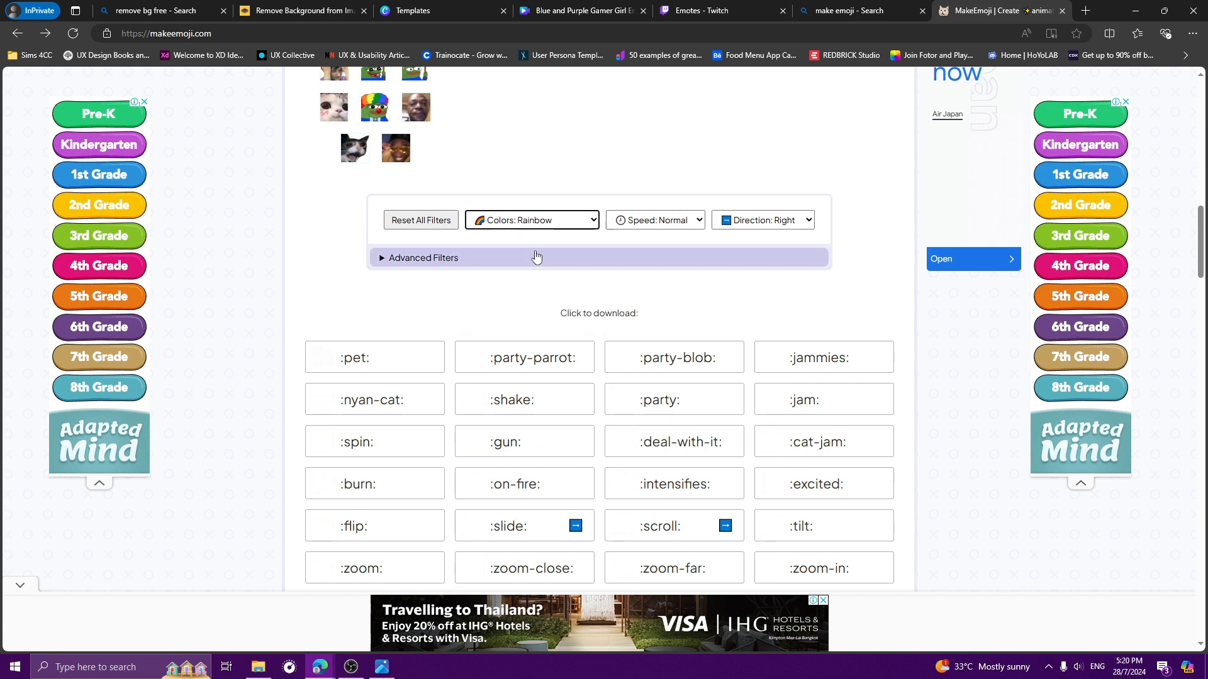
scroll(536, 254, "up", 3, "ctrl")
scroll(489, 362, "down", 1)
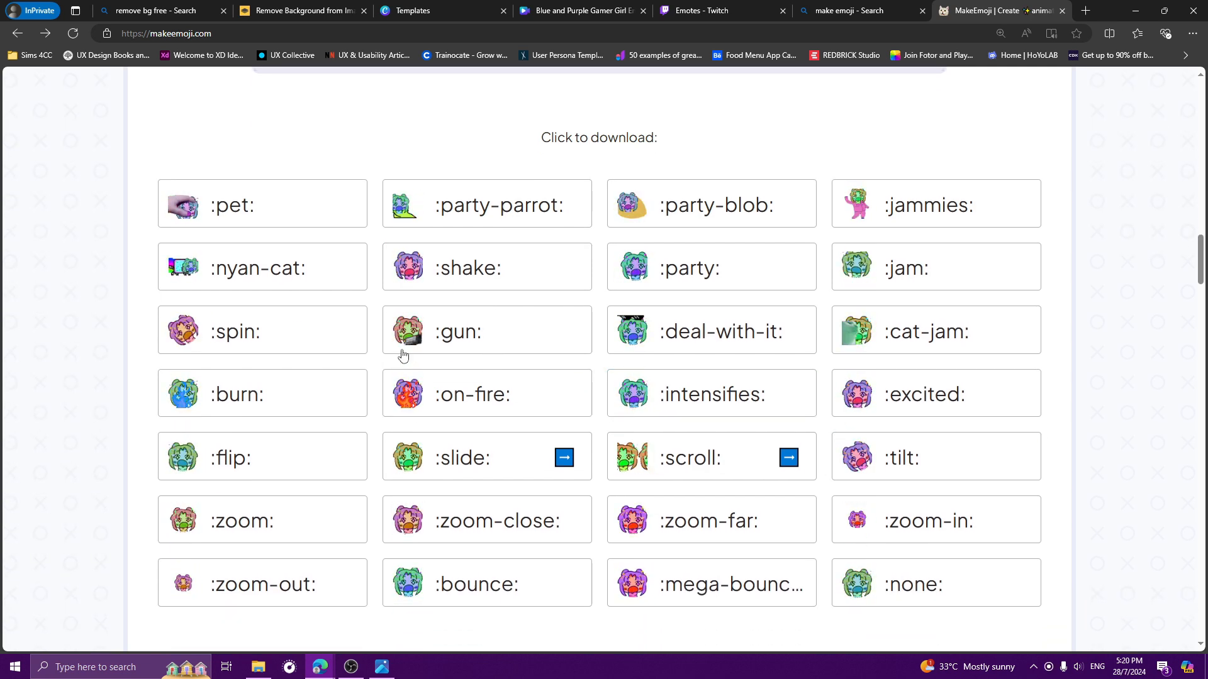
Step: Set the color filter to Purple and check the recolored animation styles
scroll(529, 445, "up", 2)
left_click(503, 125)
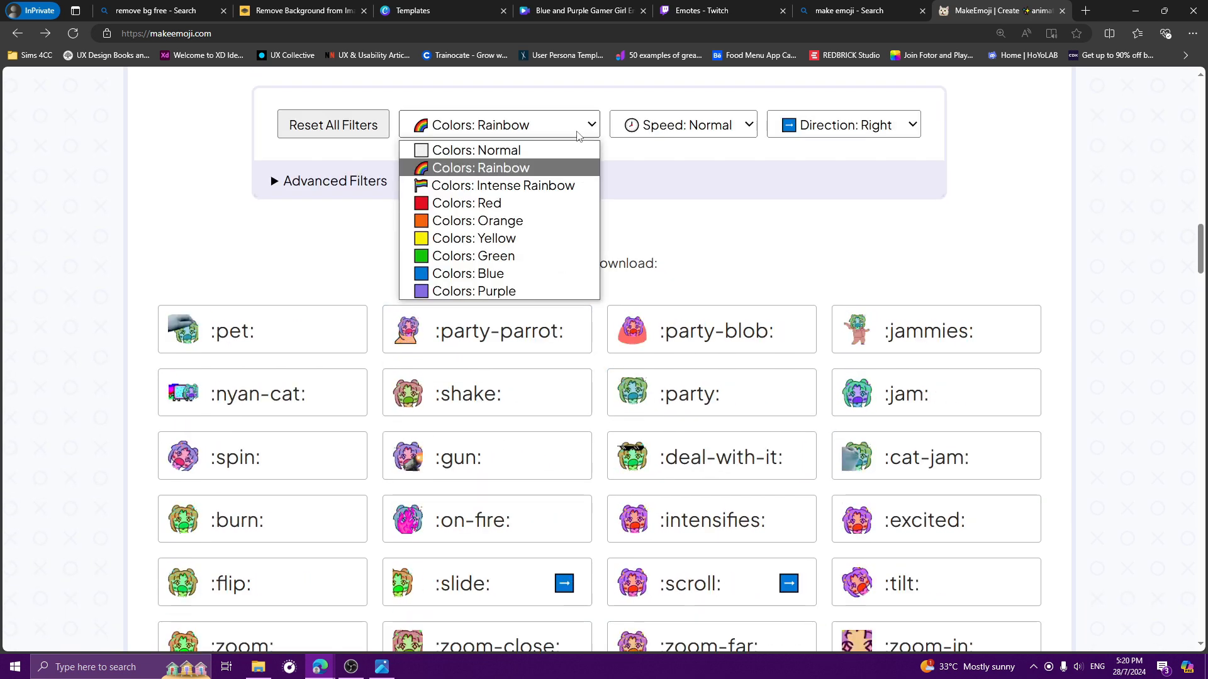
left_click(510, 292)
scroll(545, 480, "down", 1)
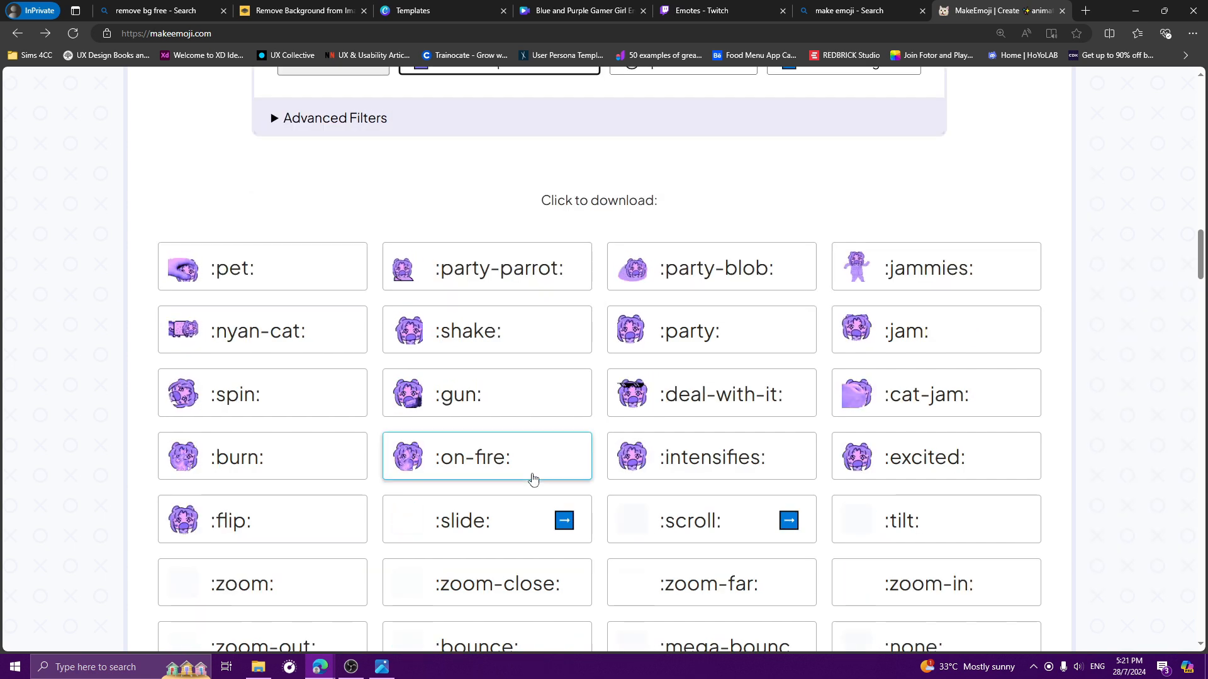
Step: Set the animation speed to Fast and look over the updated emote styles
scroll(532, 478, "up", 4)
scroll(535, 475, "down", 2)
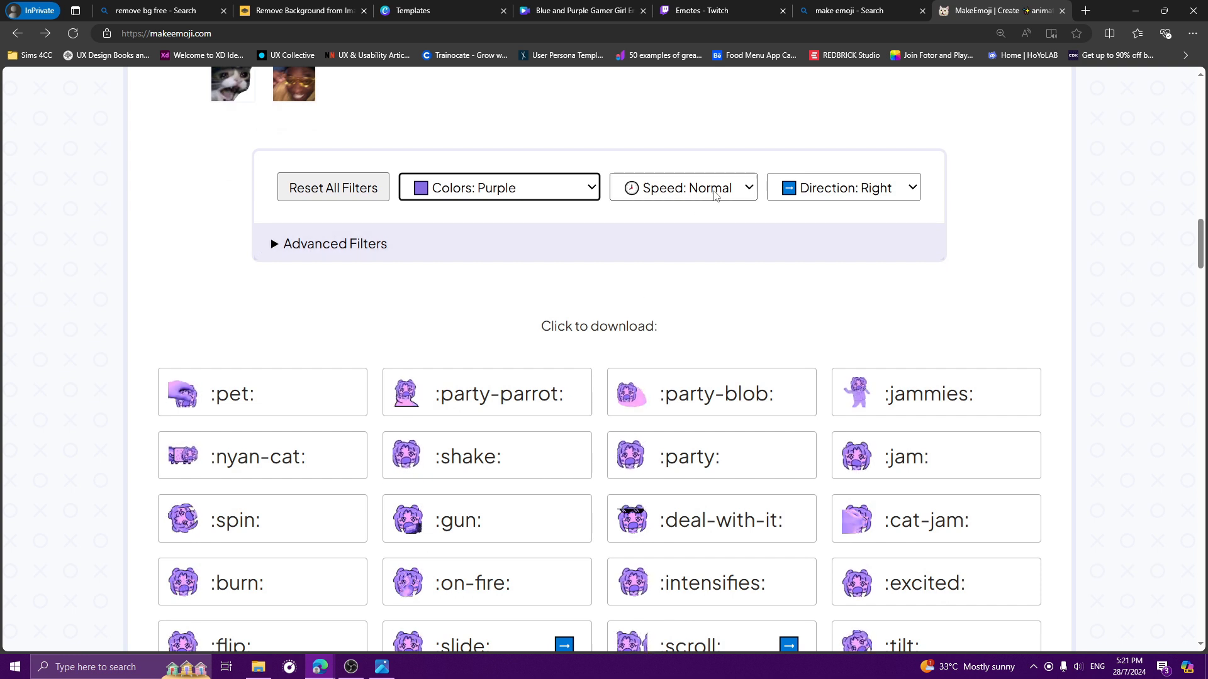
left_click(695, 187)
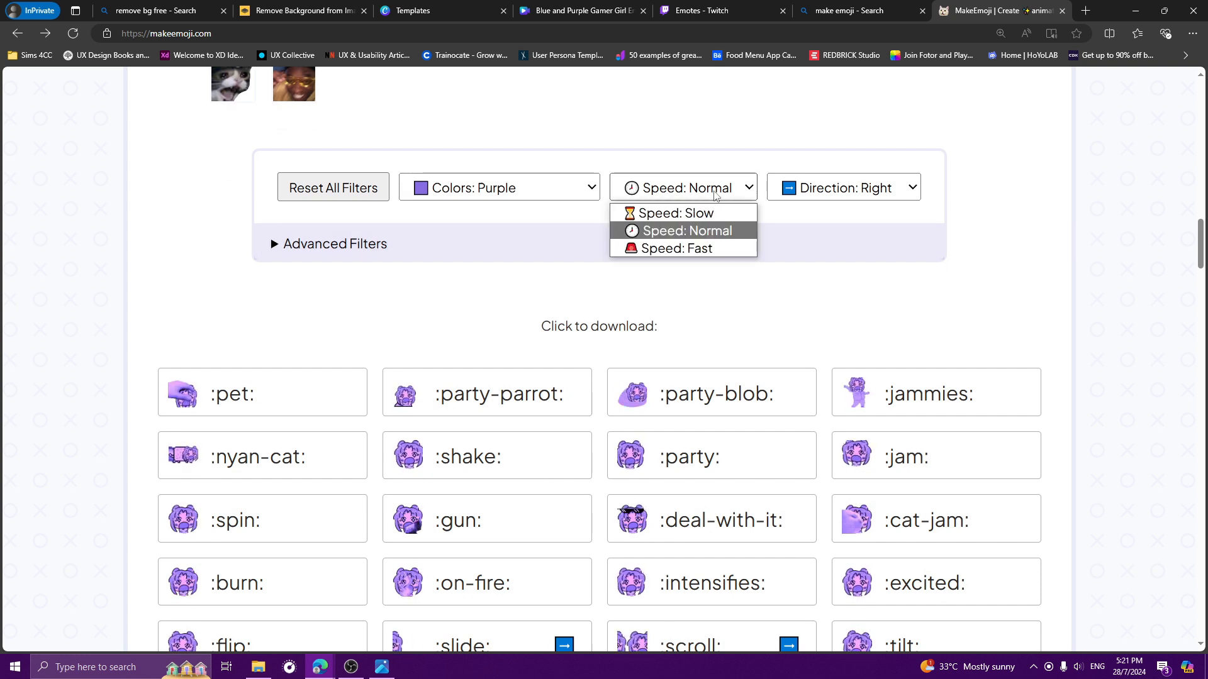
left_click(696, 248)
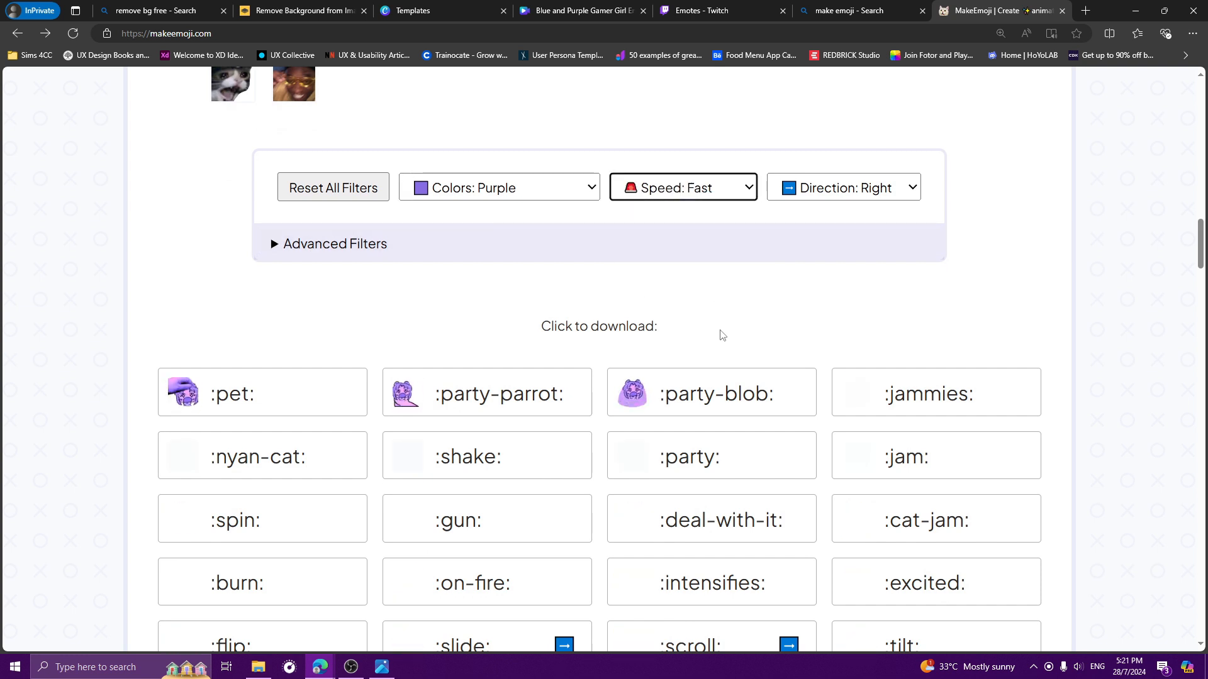
scroll(722, 335, "down", 4)
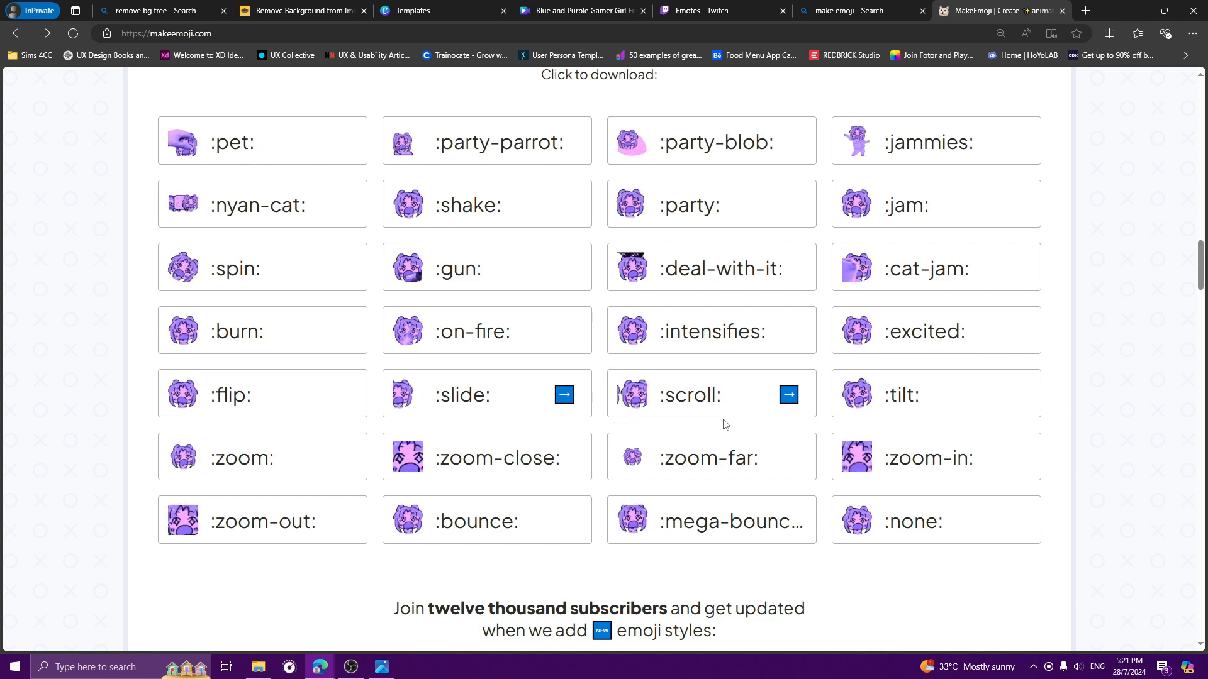
scroll(736, 424, "up", 3)
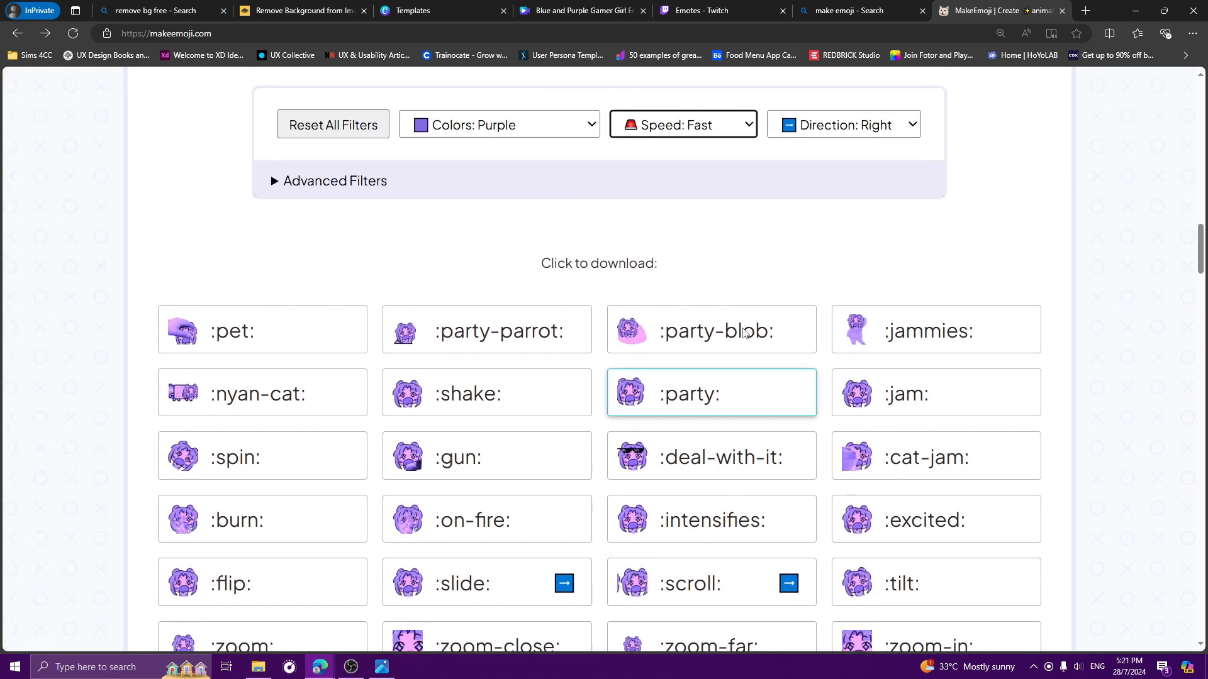
Step: Set the animation direction to Up, and return to MakeEmoji's style list from the Twitch emotes page
left_click(843, 126)
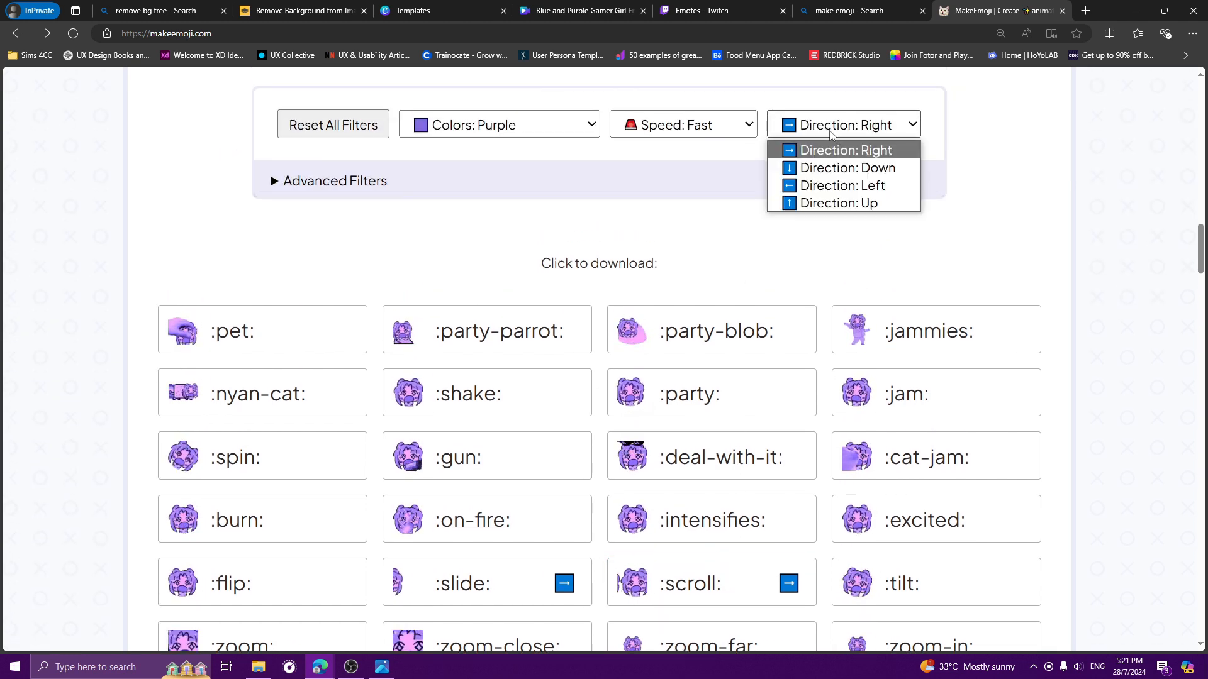
left_click(842, 202)
scroll(686, 393, "down", 2)
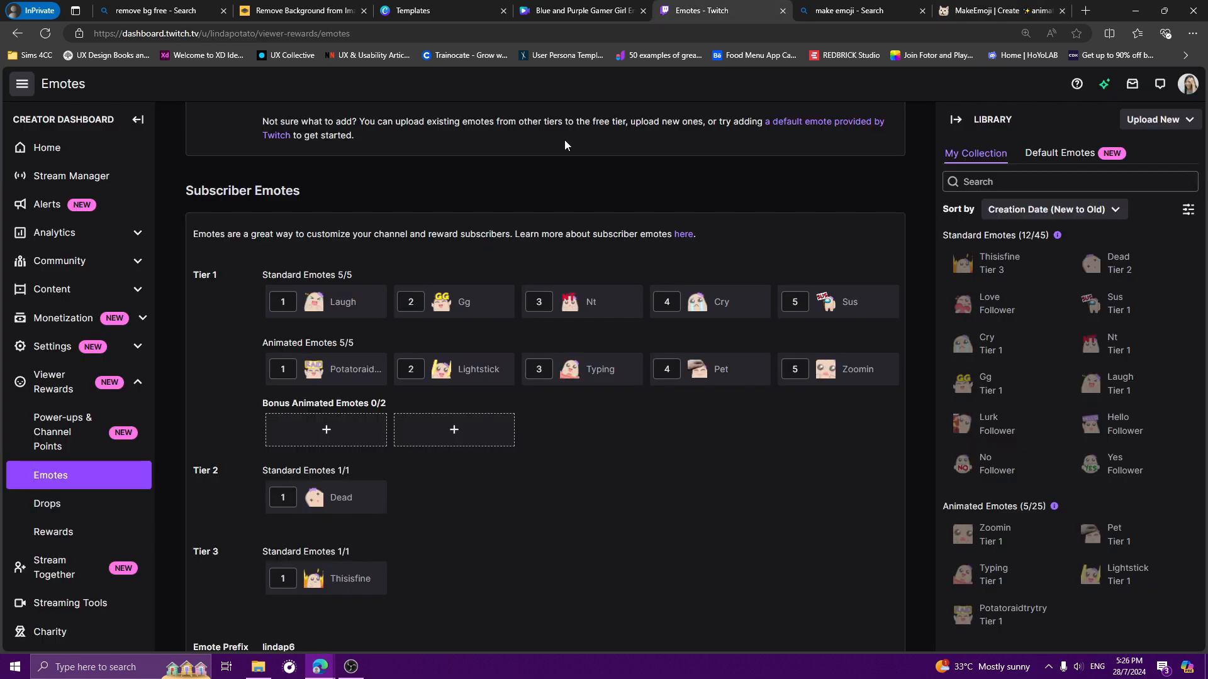
left_click(994, 11)
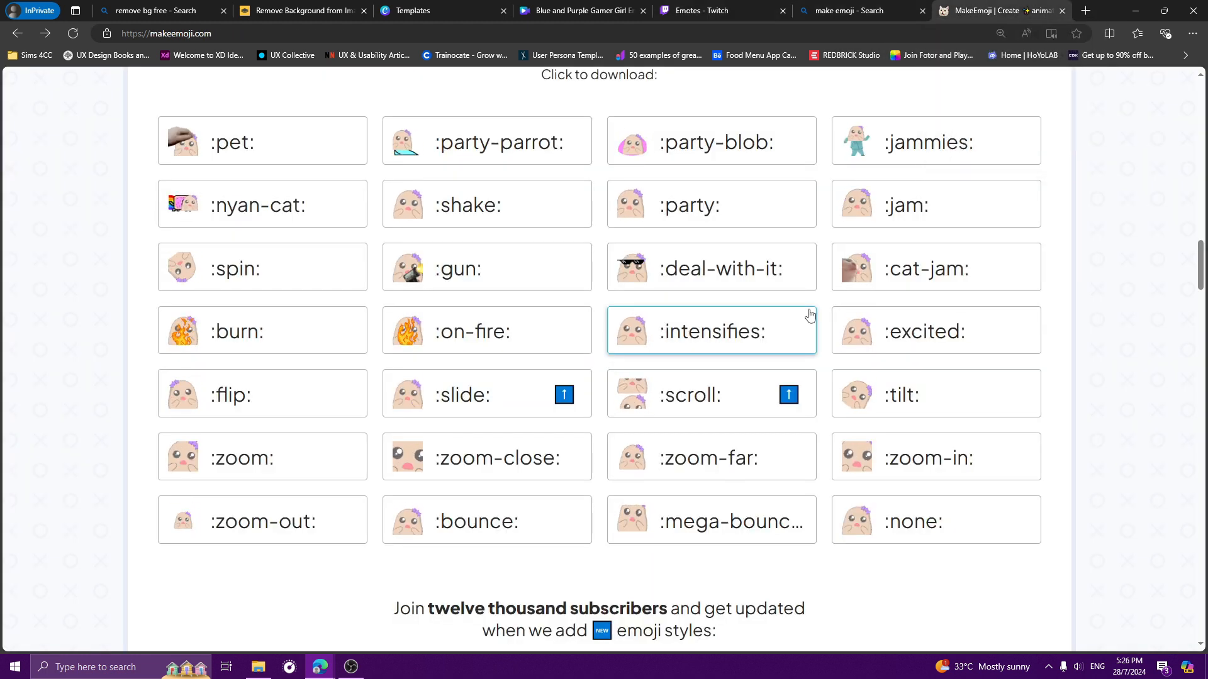